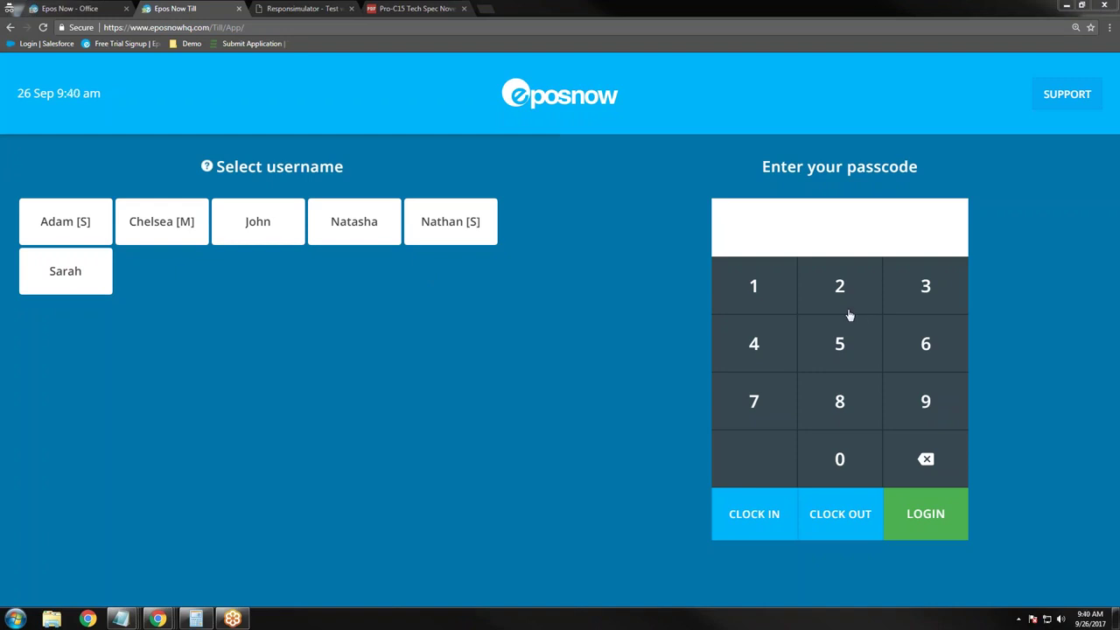
Step: Open the Pro-C15 spec PDF and highlight the water resistant and 1024 x 768 resolution lines
left_click(418, 8)
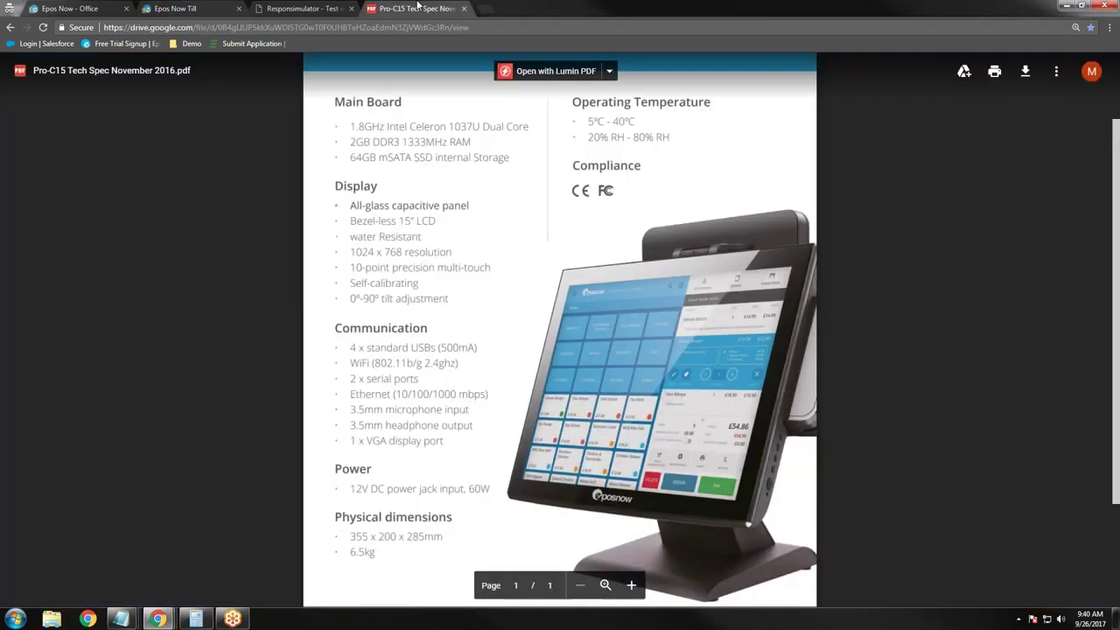
scroll(511, 363, "down", 1)
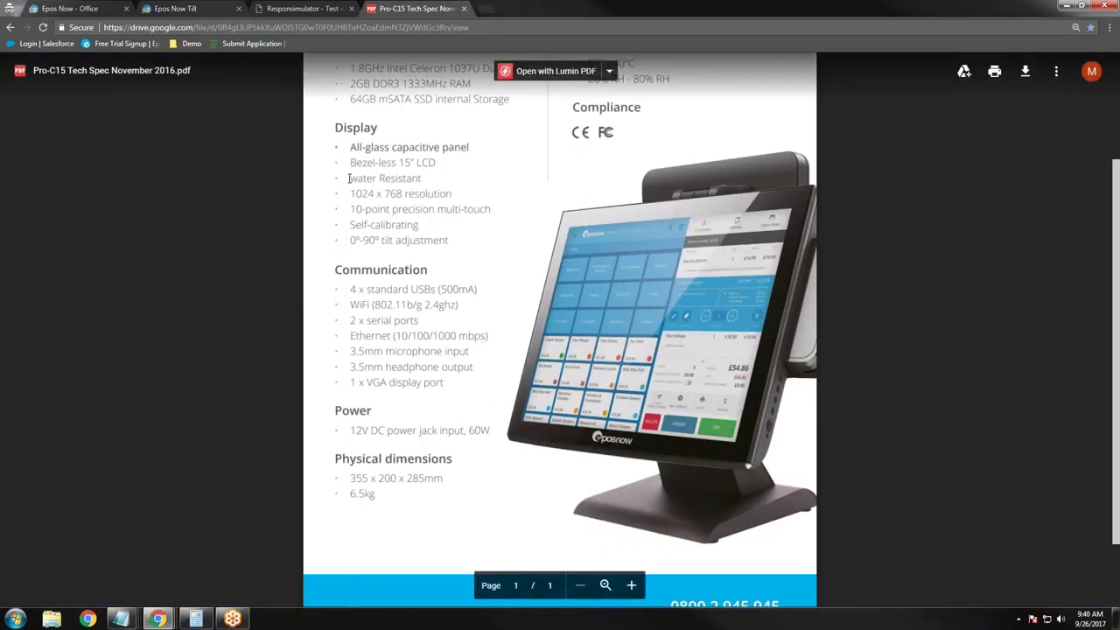
left_click_drag(348, 179, 421, 178)
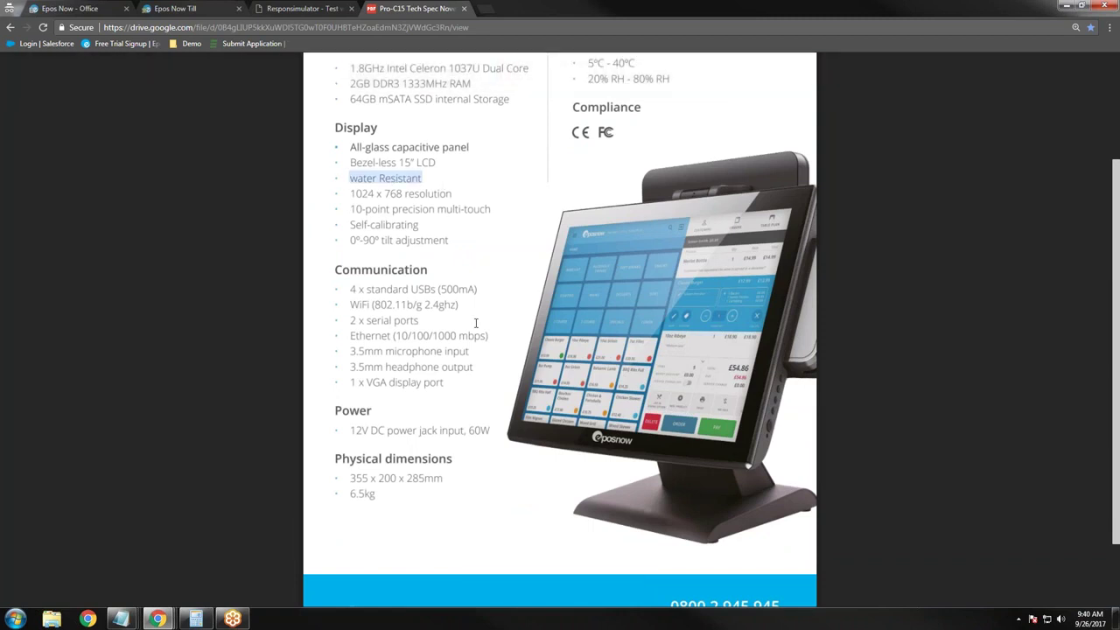
left_click_drag(350, 193, 456, 195)
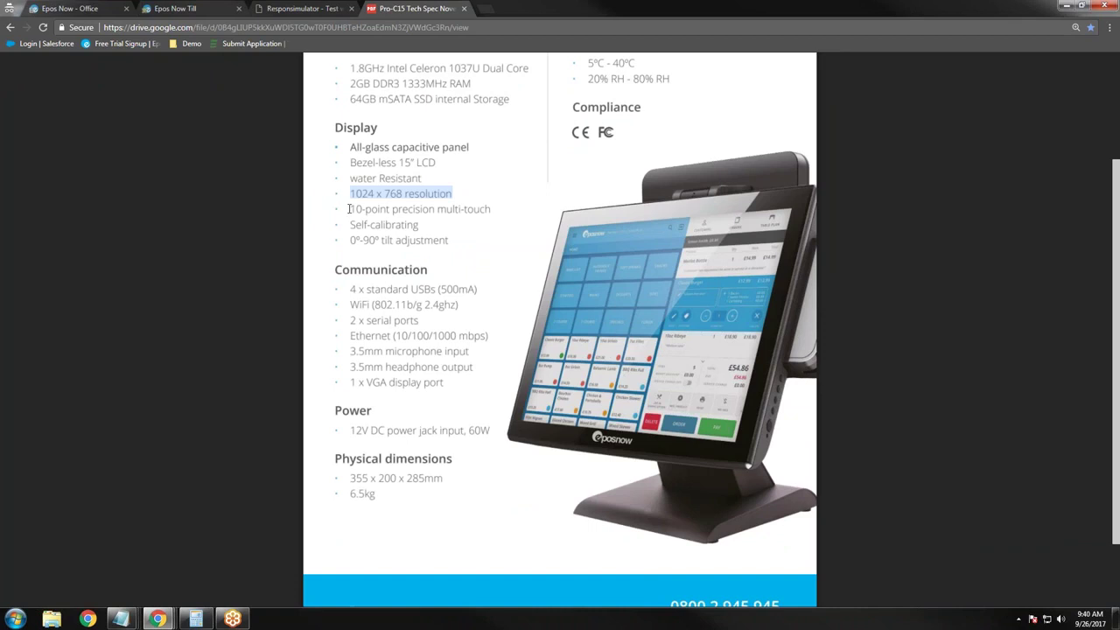
Step: Highlight the 10-point multi-touch and 4 x standard USBs (500mA) specs, then return to the till login
left_click_drag(349, 209, 484, 208)
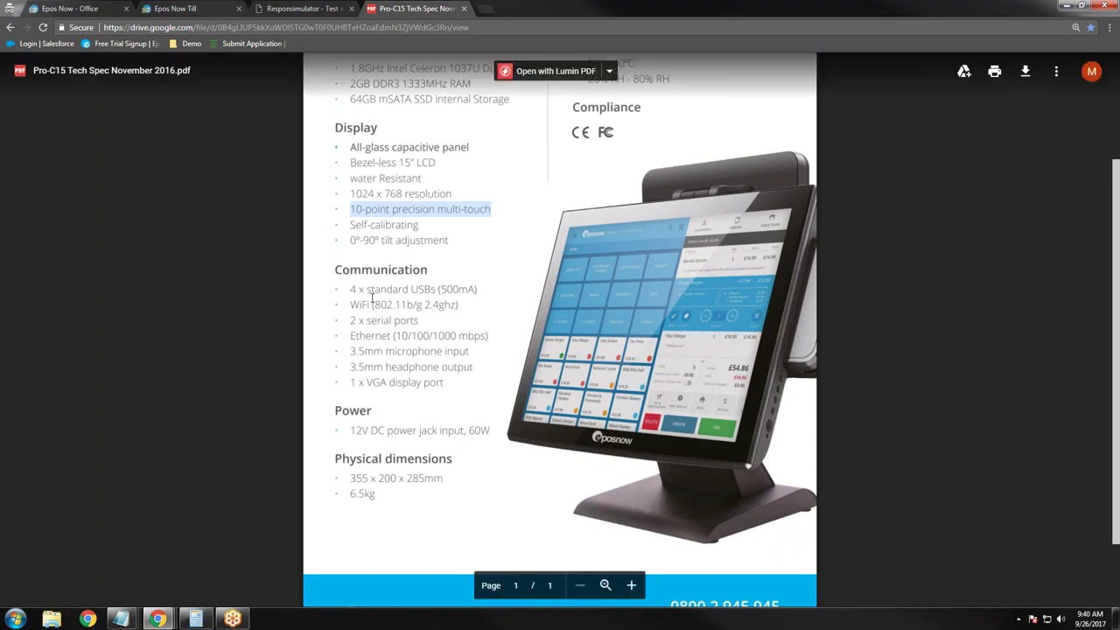
left_click_drag(351, 288, 469, 291)
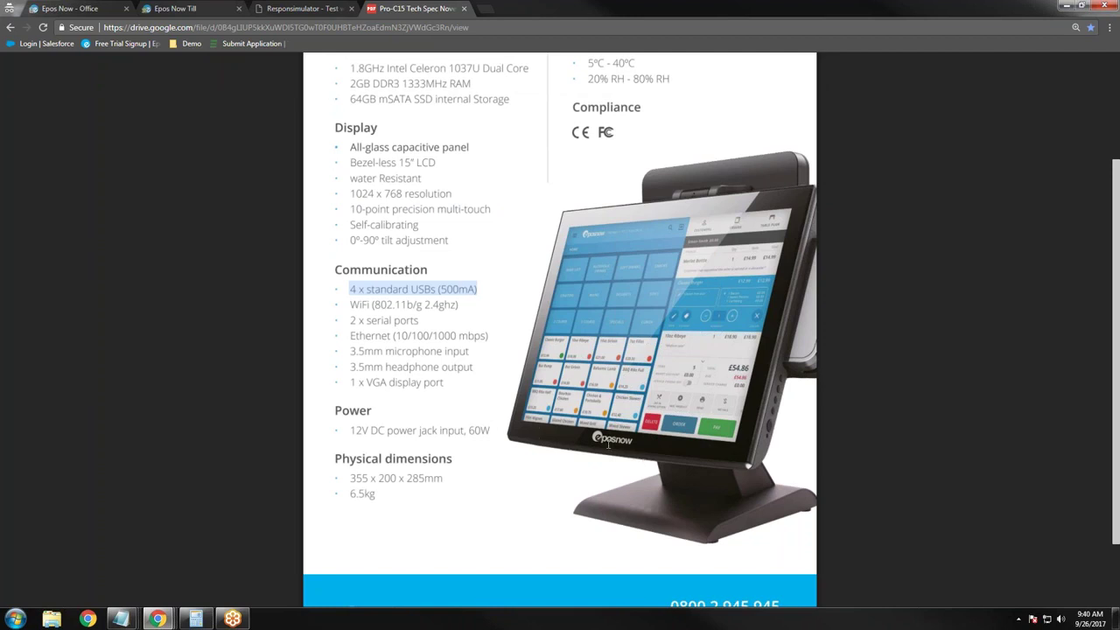
left_click(175, 9)
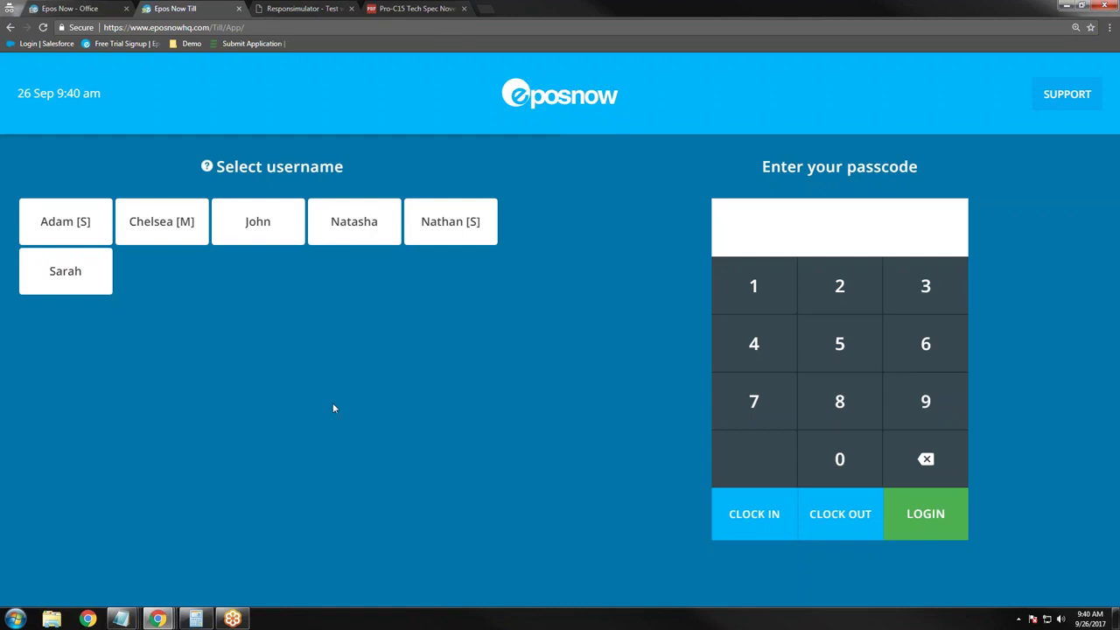
Step: Select the manager's username on the till login screen
left_click(164, 226)
left_click(410, 8)
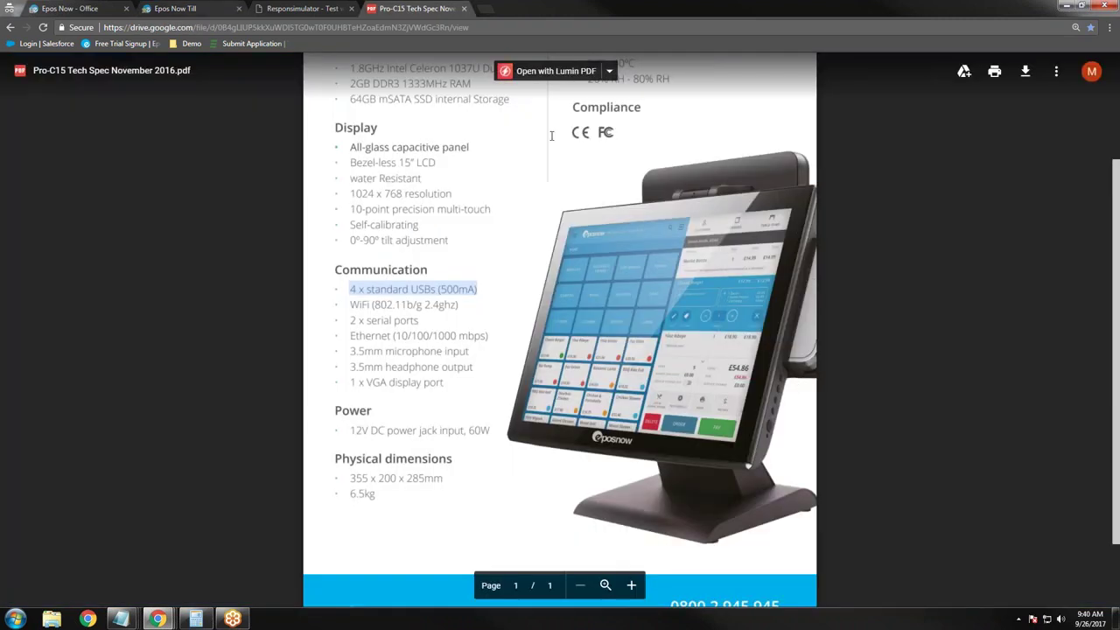
left_click(75, 8)
left_click(175, 8)
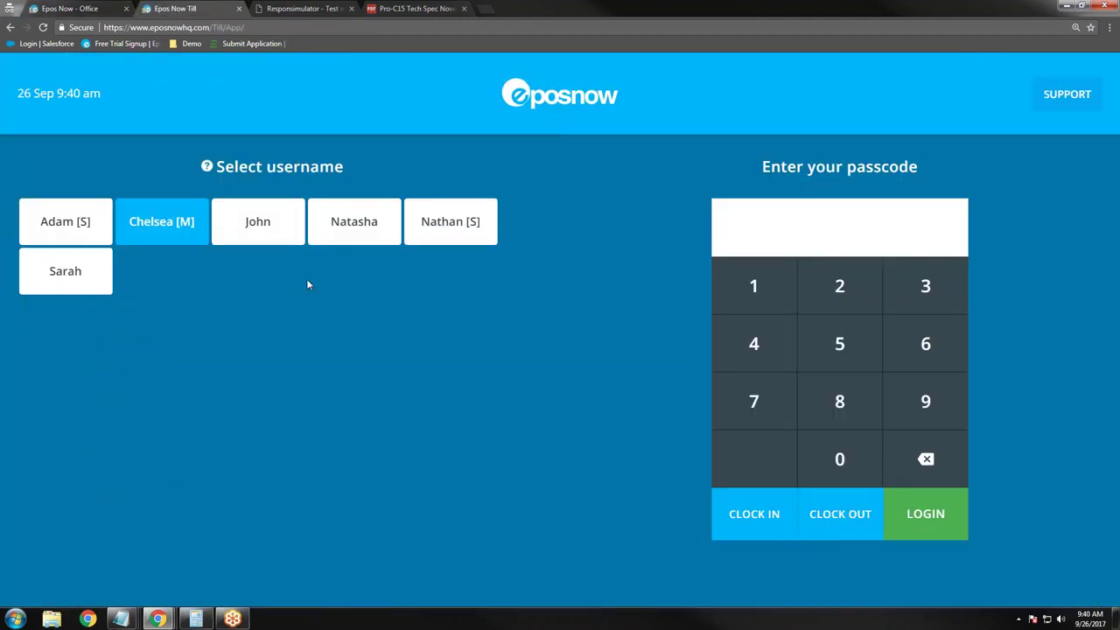
Step: Enter the manager's passcode, clock in, and bring up the back-office Reporting Dashboard
left_click(754, 298)
left_click(848, 293)
left_click(930, 292)
left_click(783, 352)
left_click(759, 524)
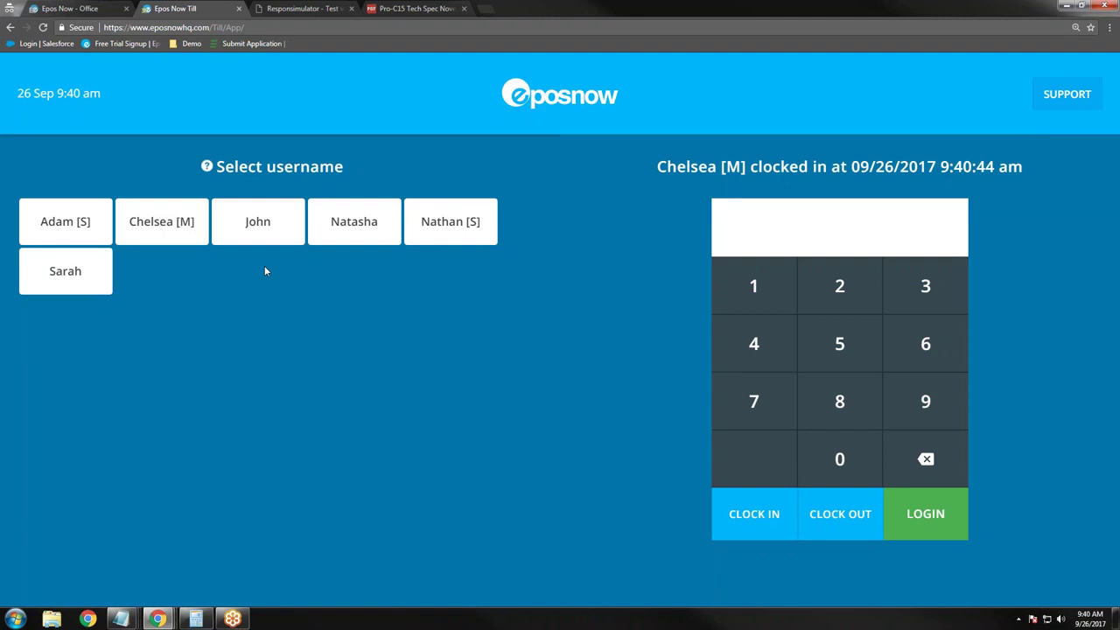
left_click(58, 7)
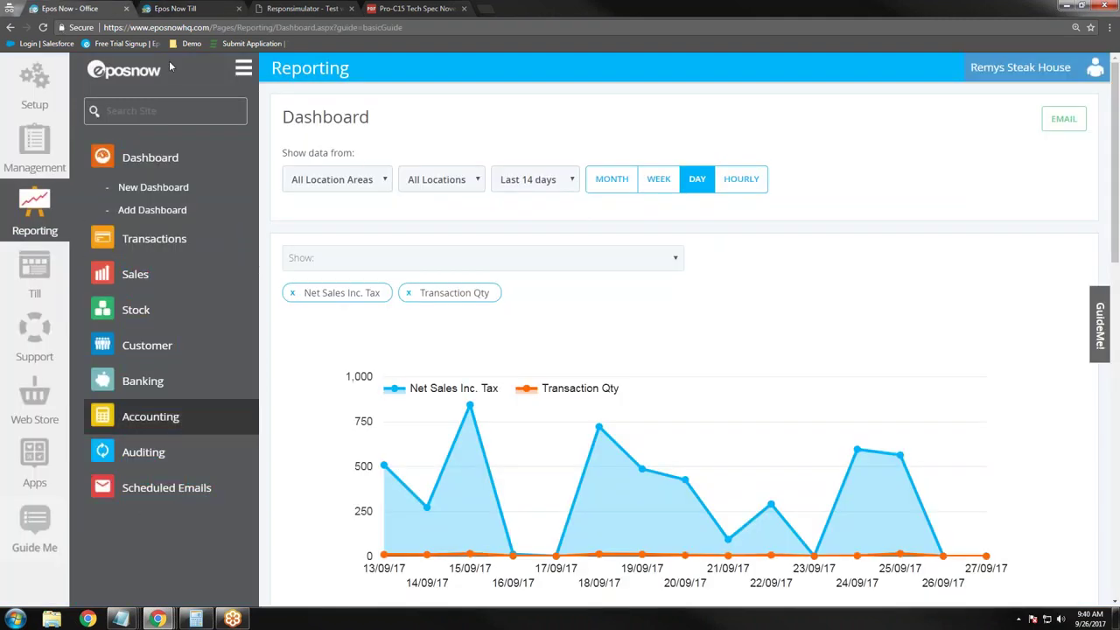
Step: Select the manager username, enter the passcode and log in to the till home screen
left_click(193, 10)
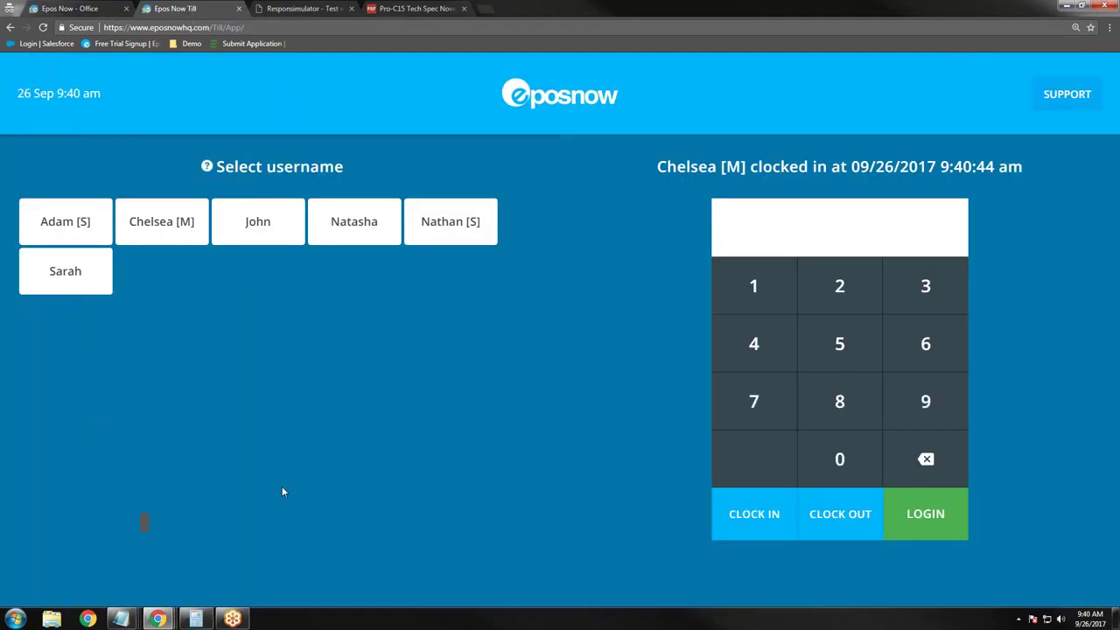
left_click(175, 234)
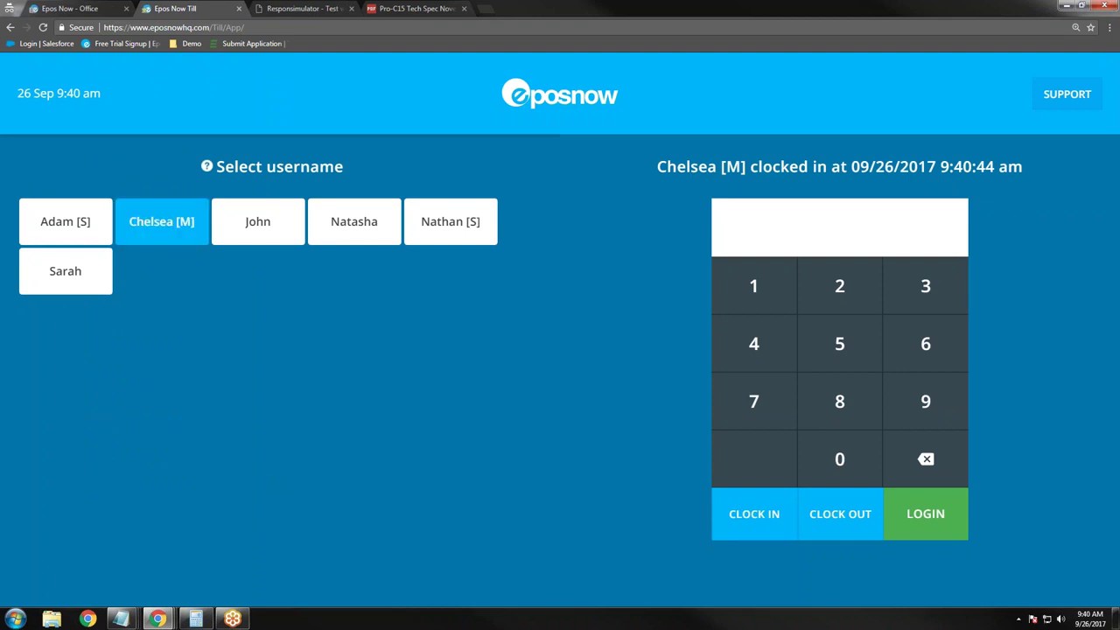
left_click(775, 298)
left_click(839, 293)
left_click(894, 290)
left_click(779, 350)
left_click(938, 515)
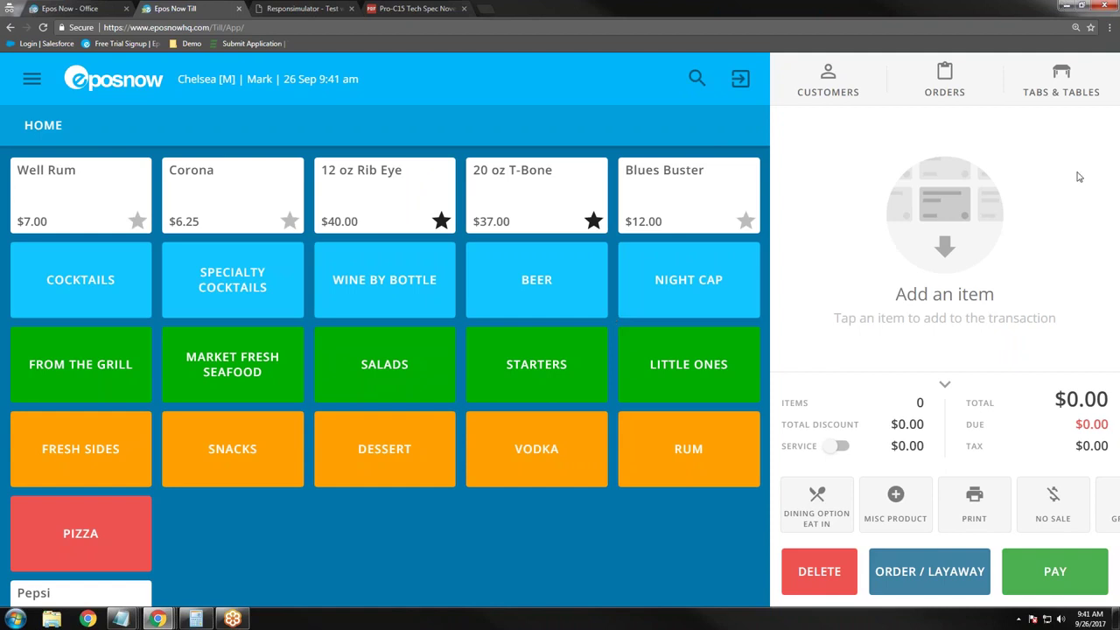
Step: Open Tabs & Tables and show the MAIN AREA plan of tables 1–20
left_click(1074, 93)
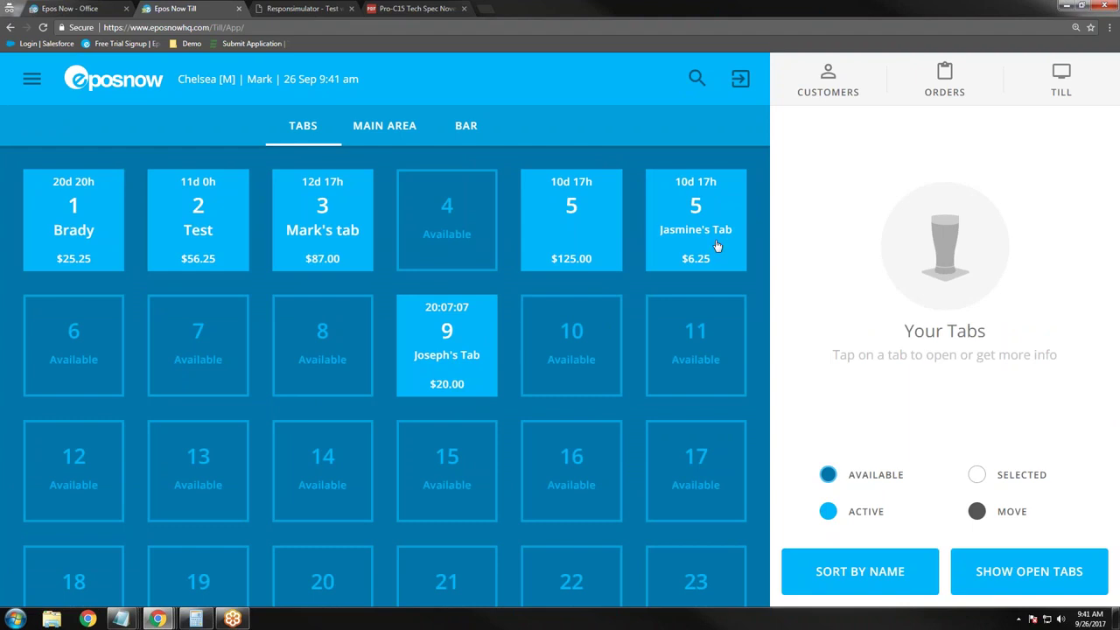
left_click(390, 128)
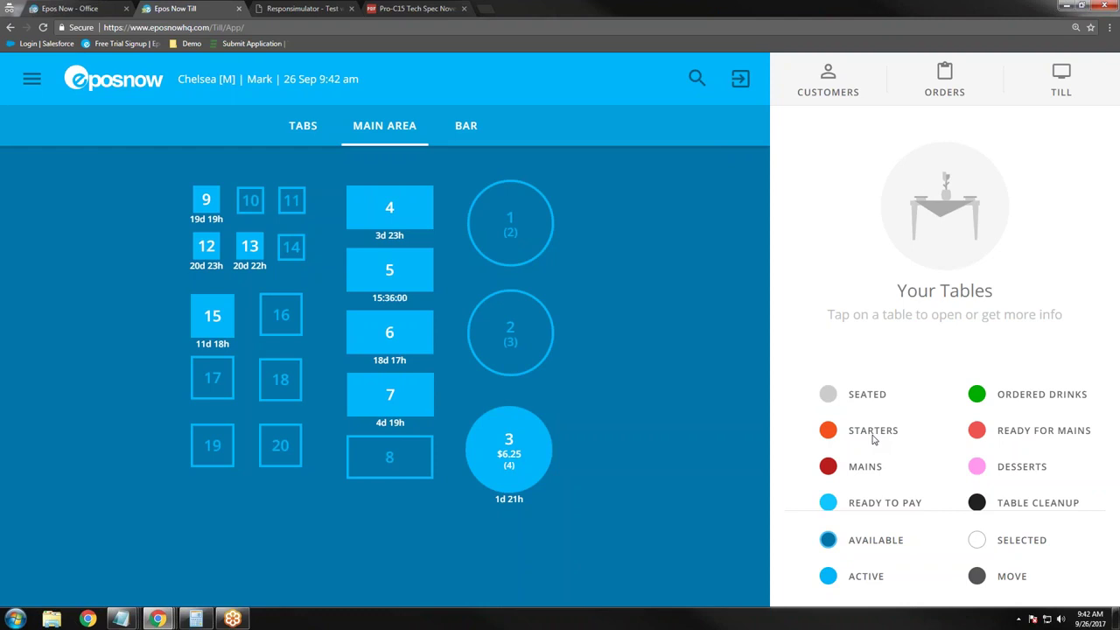
Step: Open table 19 with 4 covers and add two Coronas and a Bud Light from BEER
left_click(217, 446)
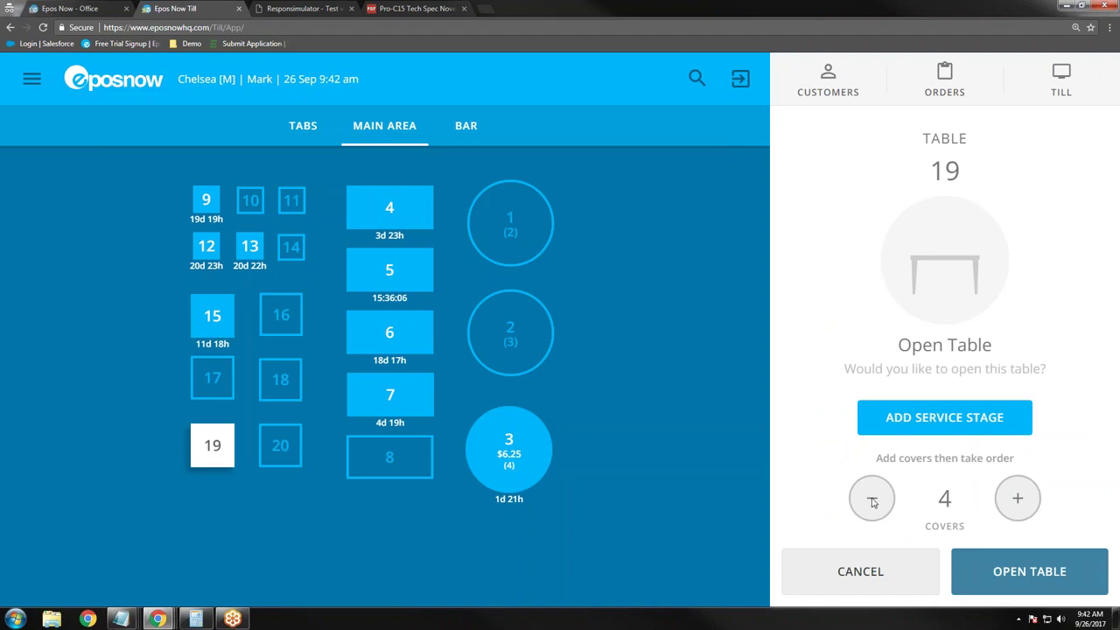
left_click(1029, 571)
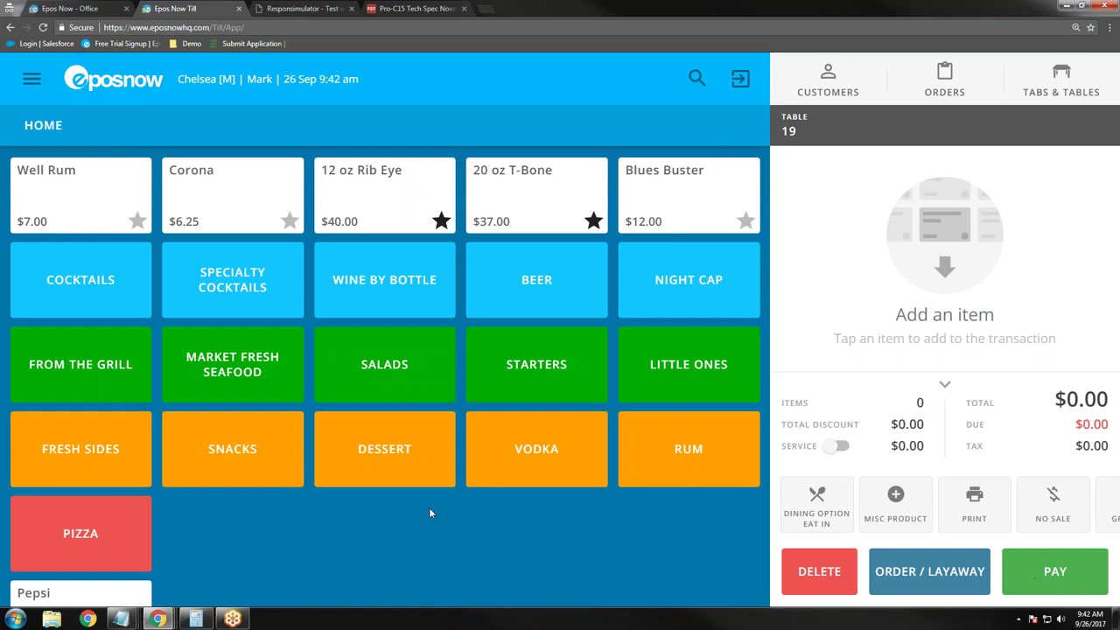
left_click(551, 297)
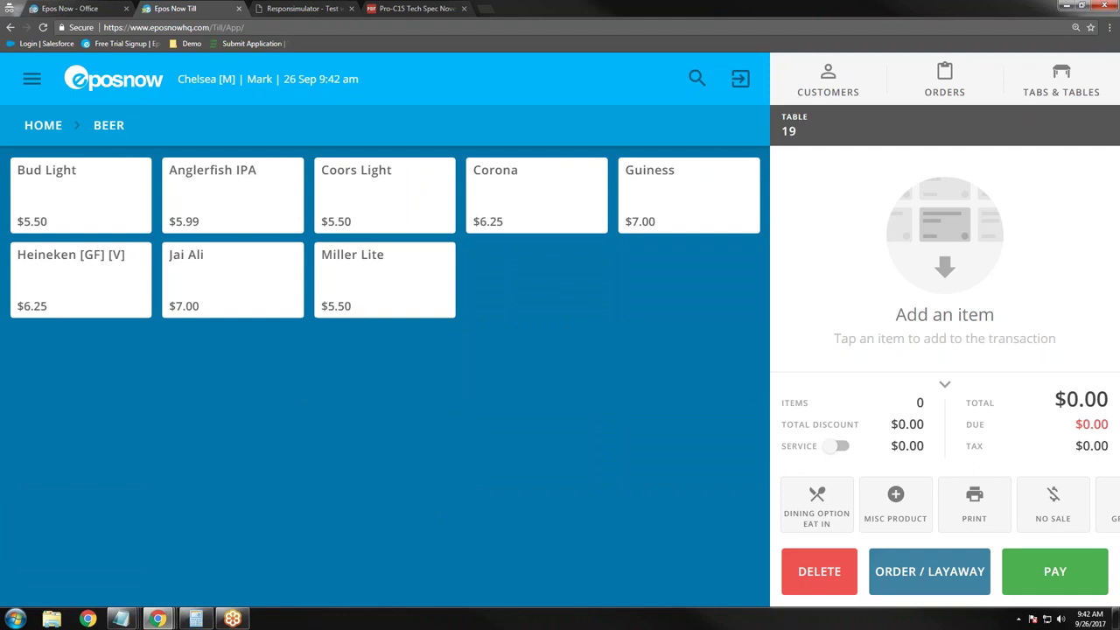
left_click(532, 198)
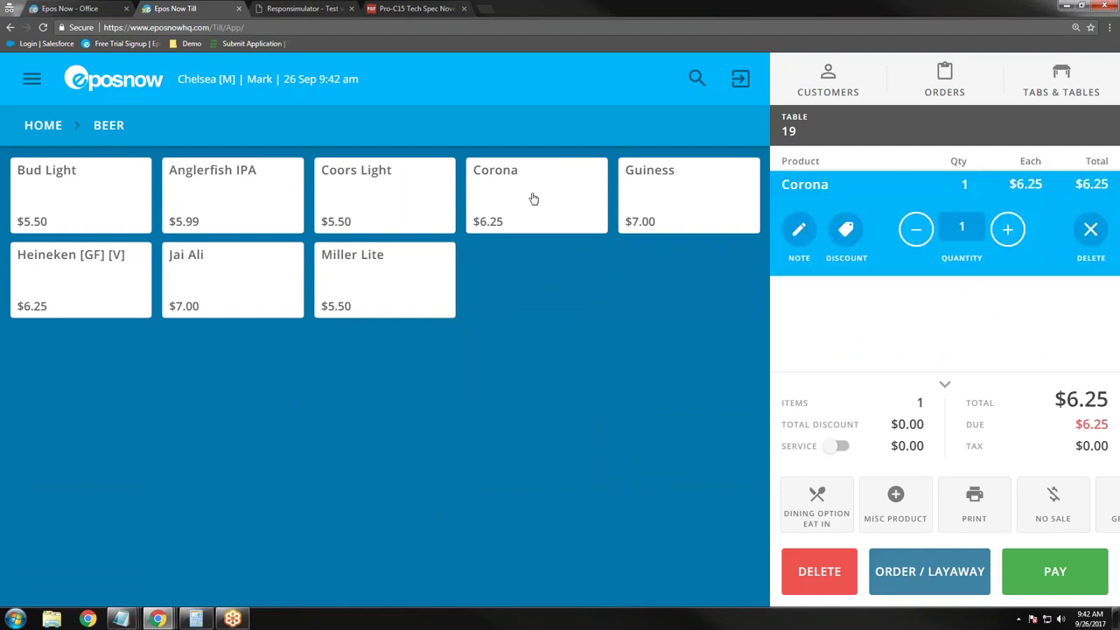
left_click(529, 199)
left_click(42, 198)
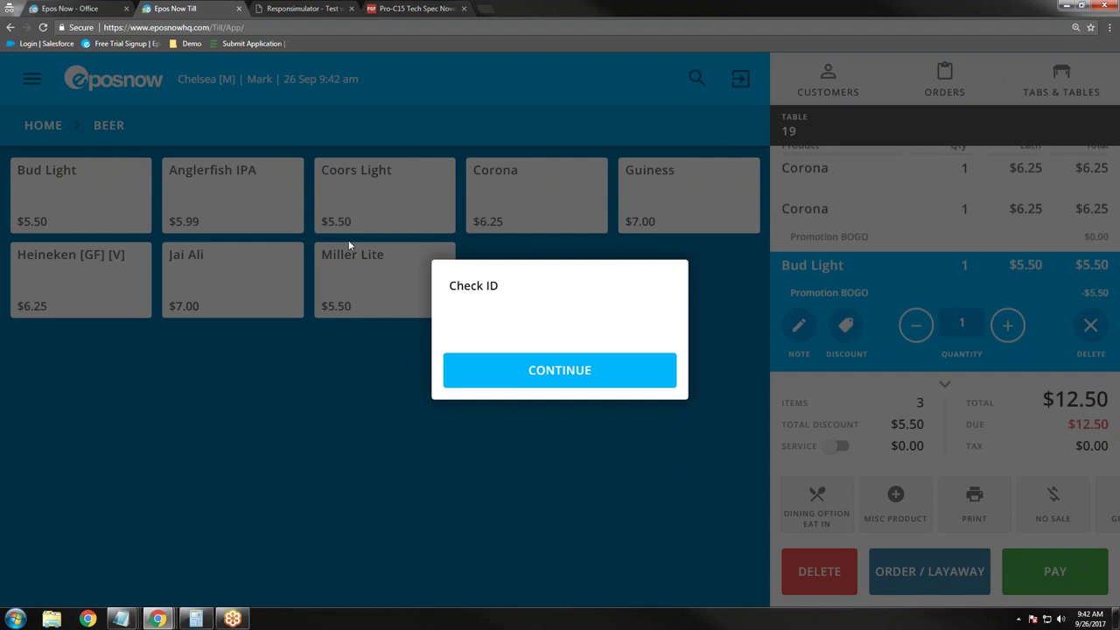
Step: Clear the Check ID prompt, add an $8.00 Lemon Drop from COCKTAILS, and send table 19's order
left_click(559, 369)
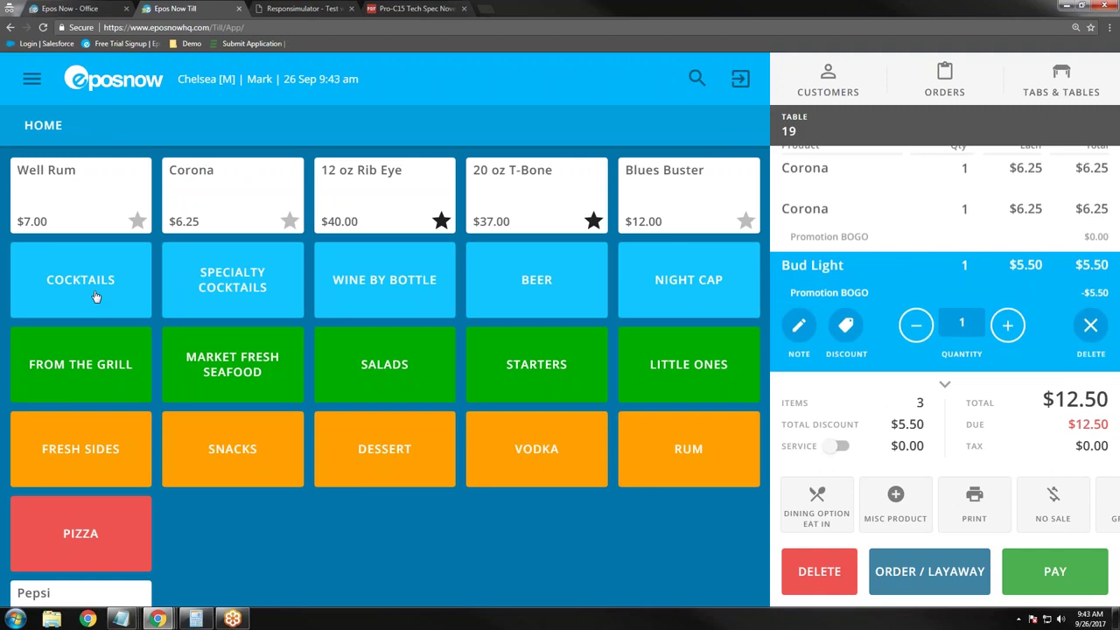
left_click(96, 297)
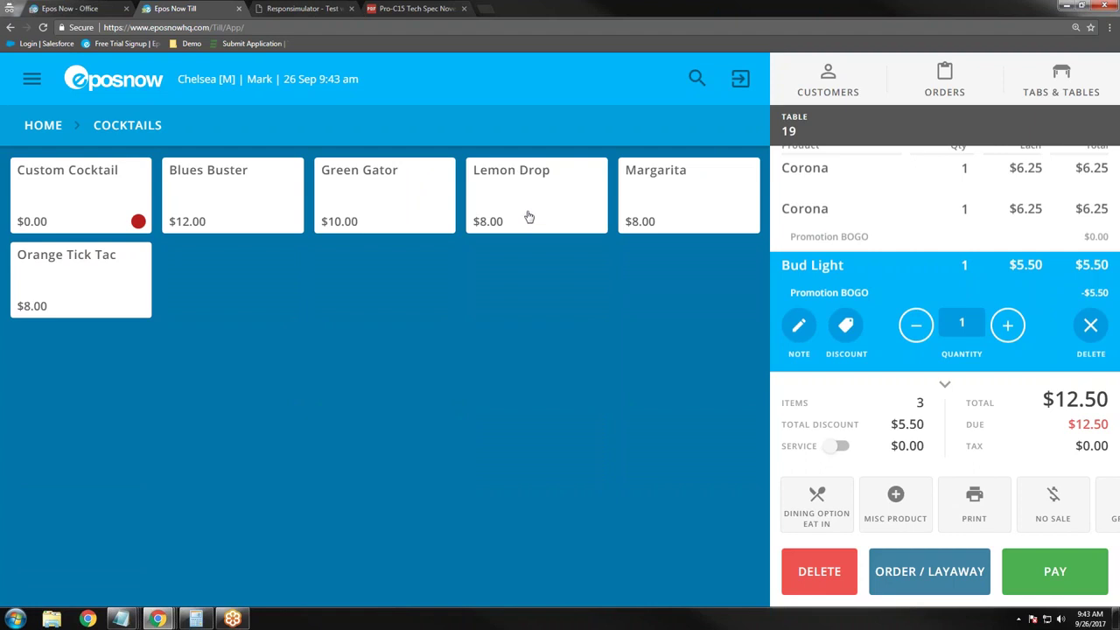
left_click(528, 216)
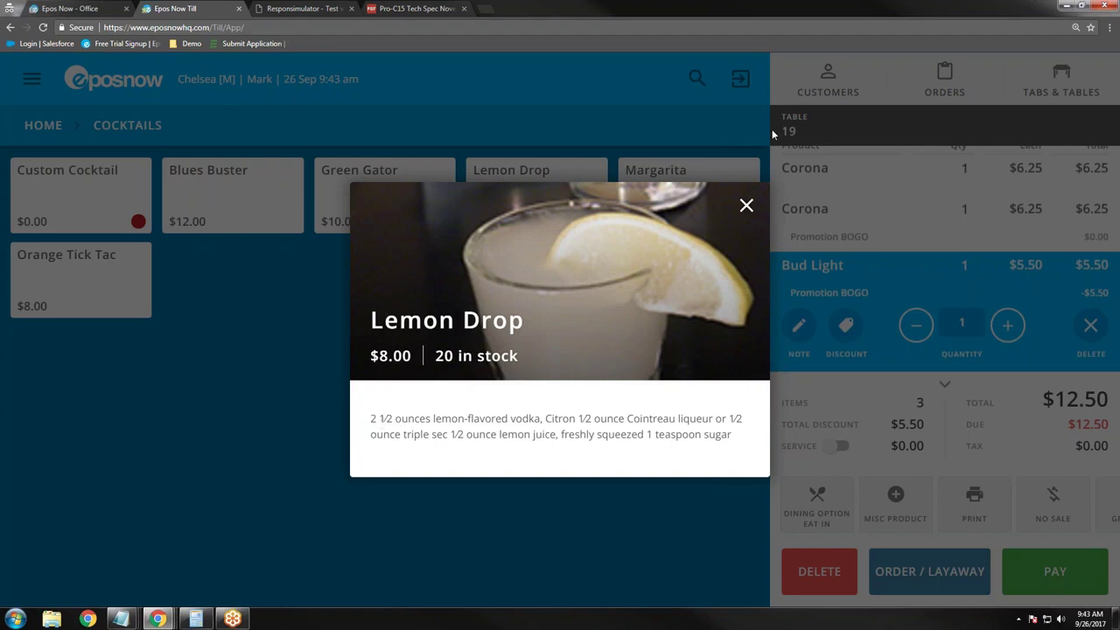
left_click(746, 205)
left_click(593, 212)
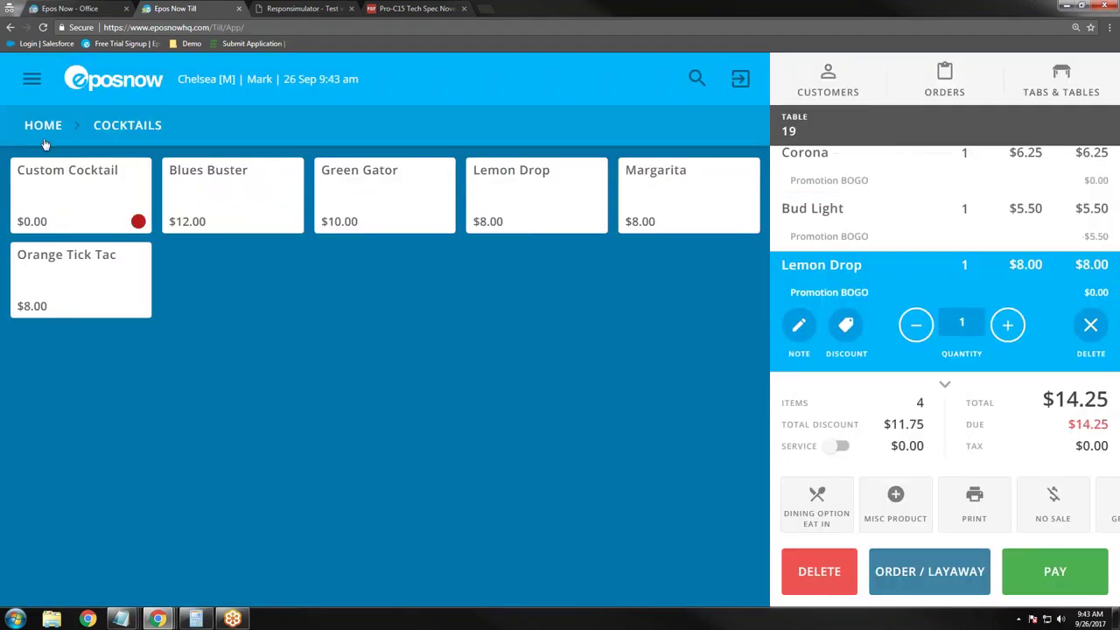
left_click(43, 131)
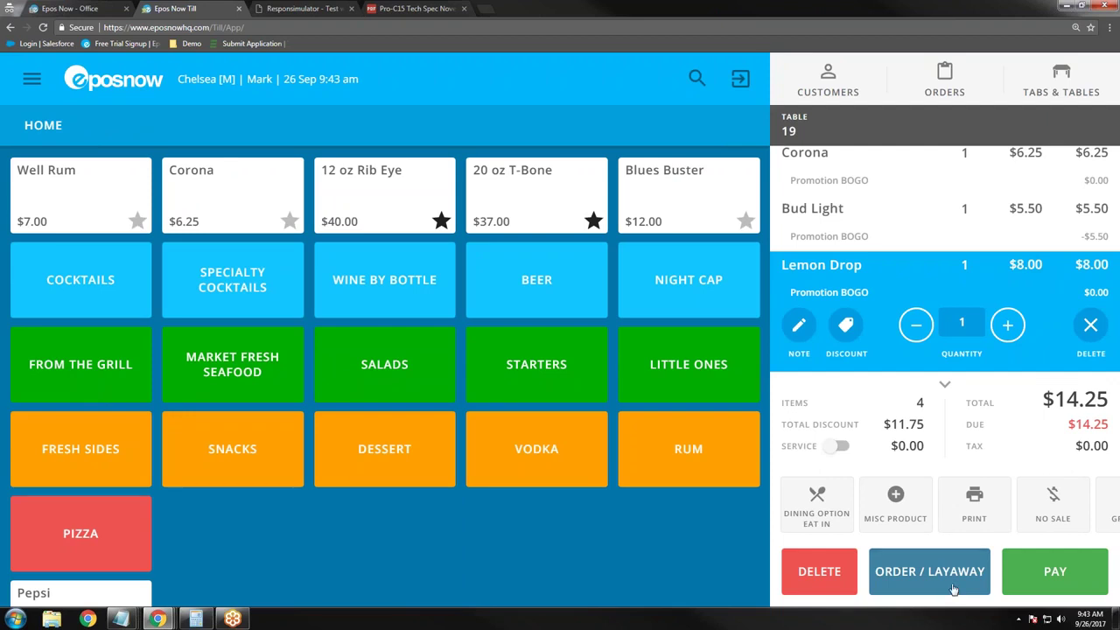
left_click(954, 589)
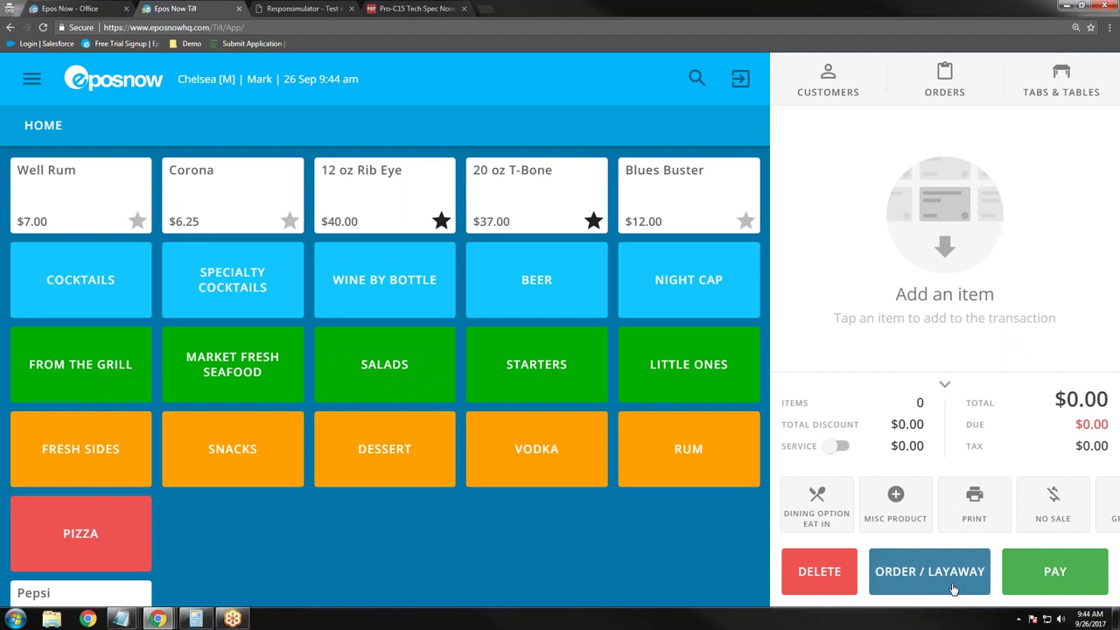
Step: Open table 19's order, browse its table action buttons, and take its $14.25 order to the till
left_click(1077, 85)
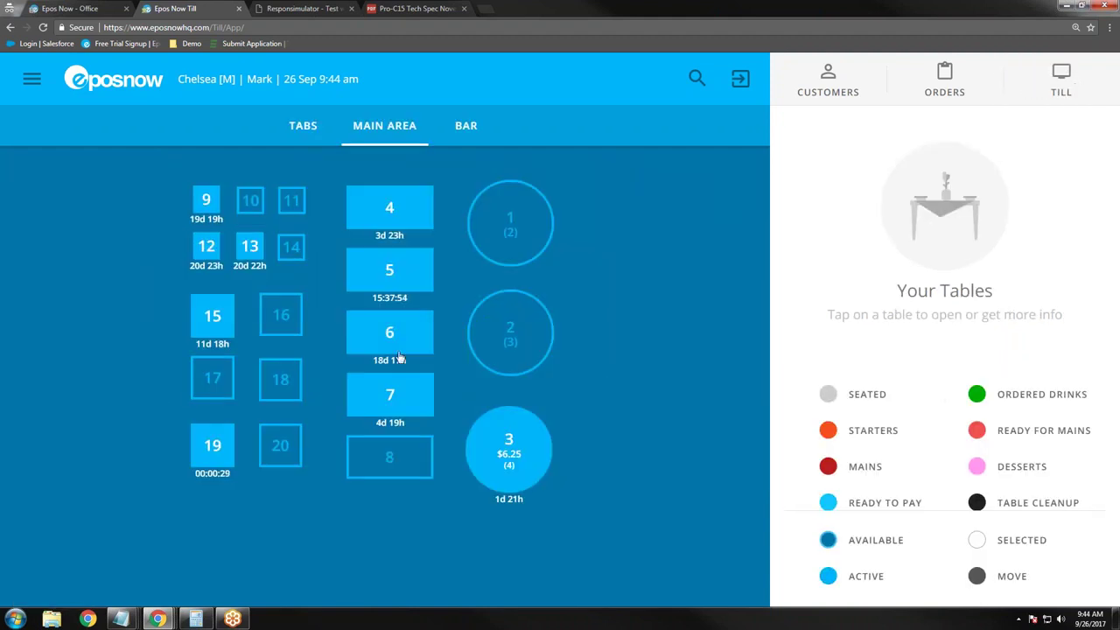
left_click(208, 457)
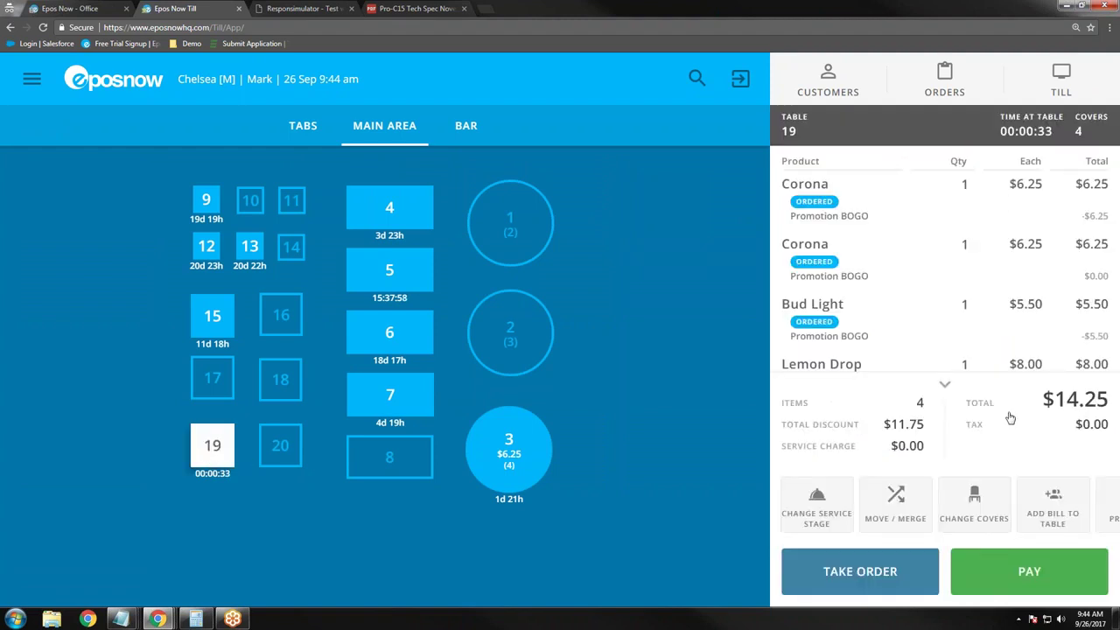
left_click(947, 386)
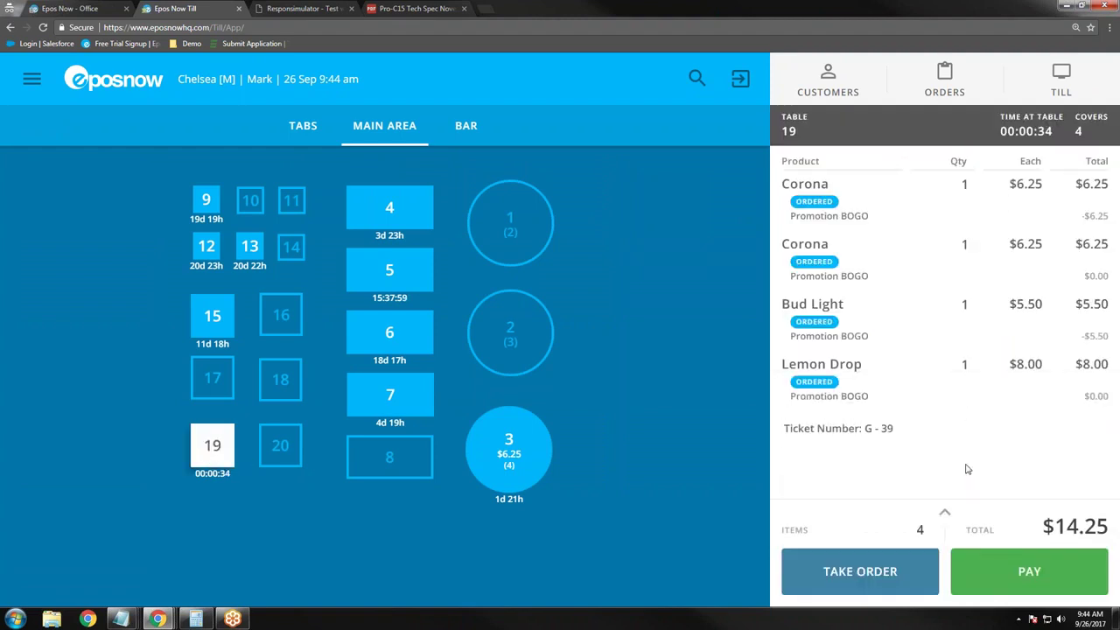
left_click(945, 521)
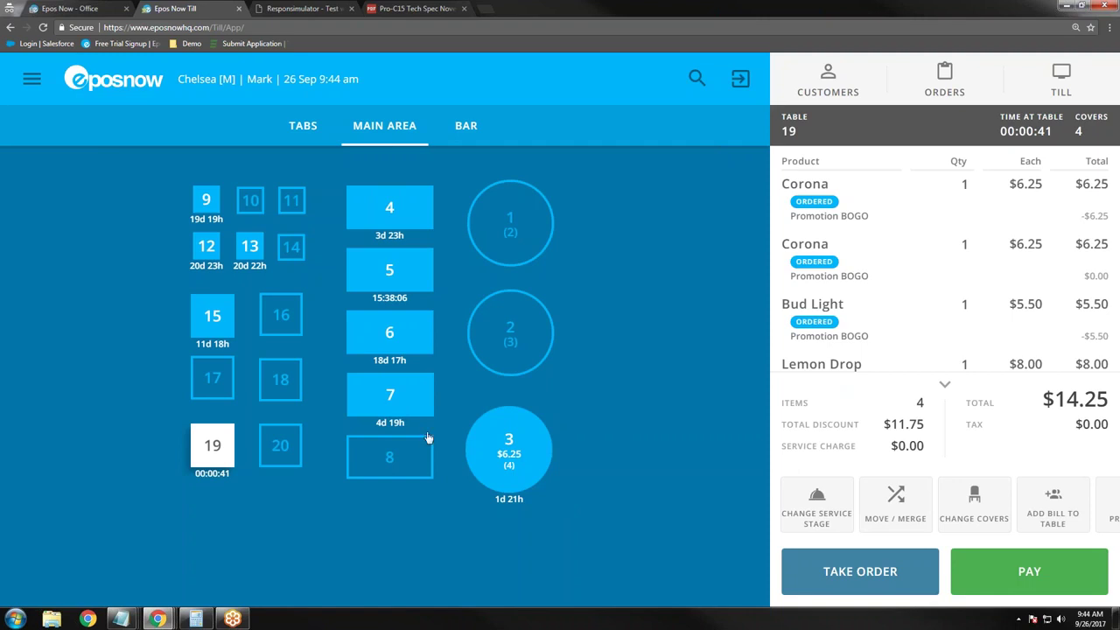
left_click_drag(981, 517, 828, 497)
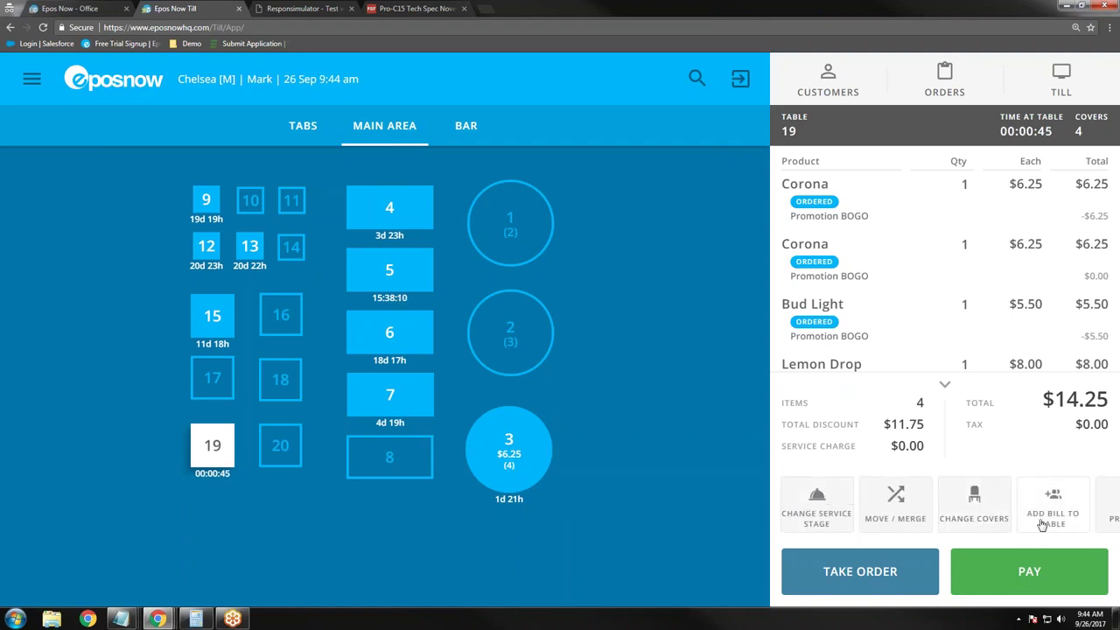
left_click_drag(1050, 524, 840, 520)
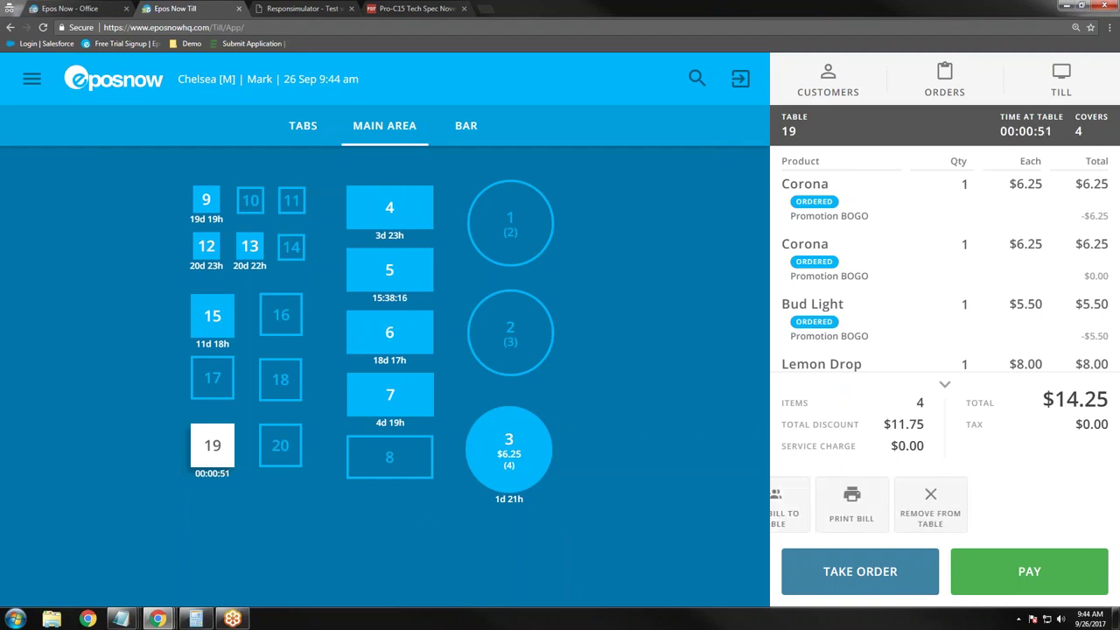
left_click(860, 571)
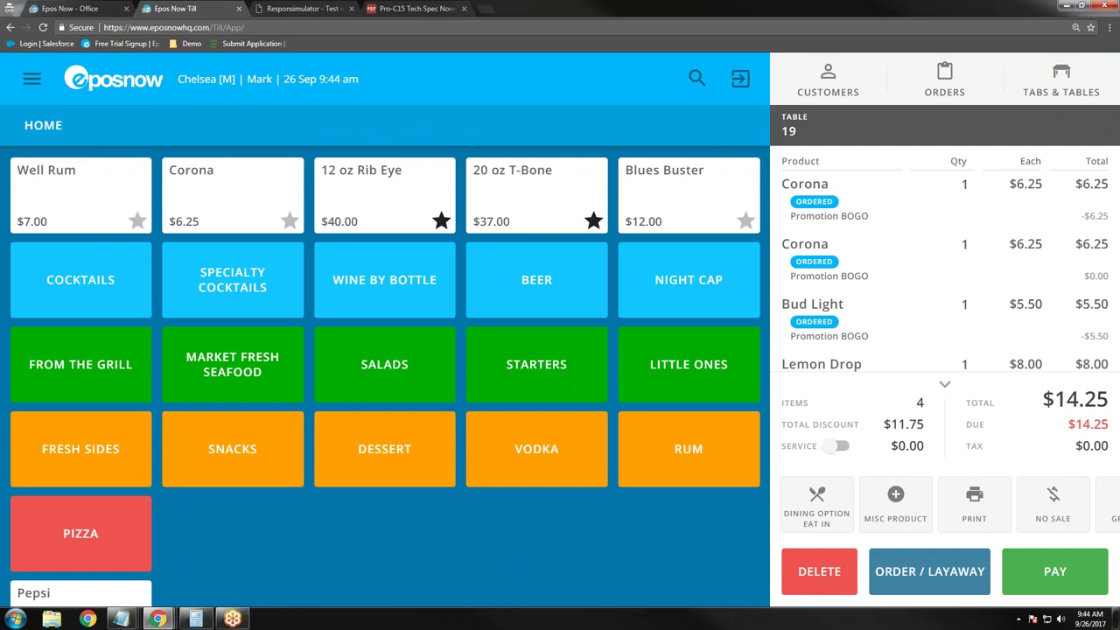
Step: Check the Large Pizza's details under PIZZA, then add one $16.00 Large Pizza to the order
left_click(116, 547)
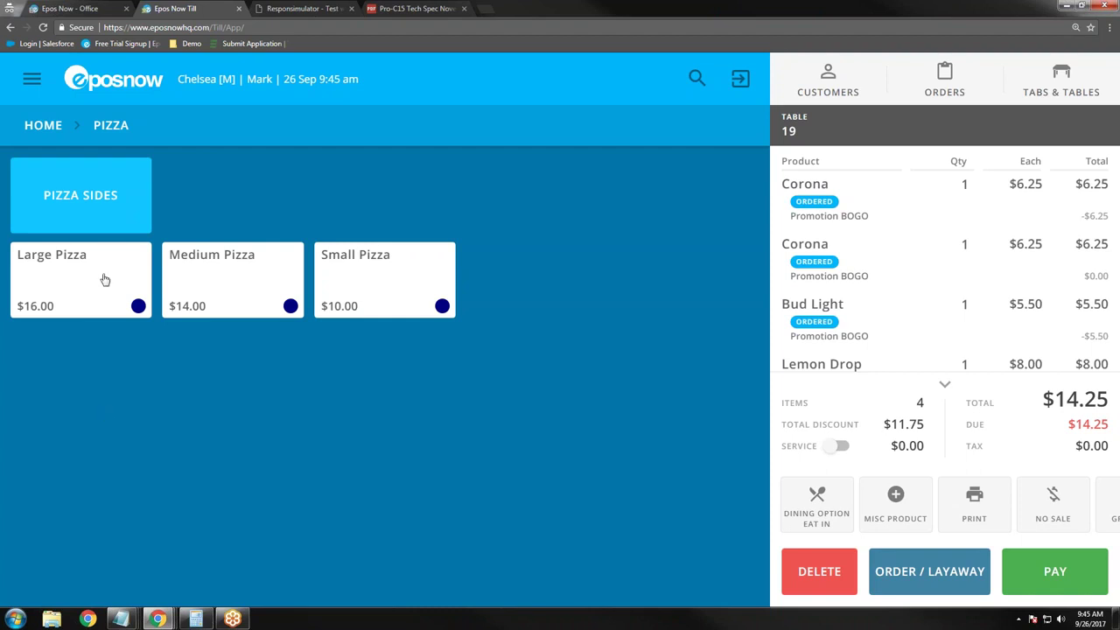
left_click(104, 280)
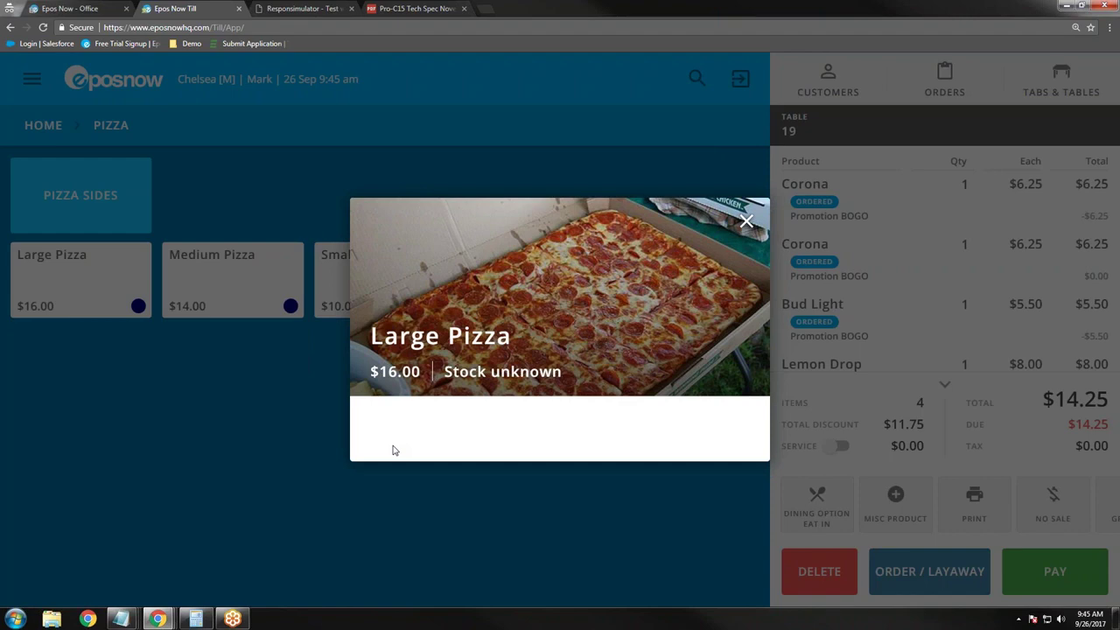
left_click(751, 224)
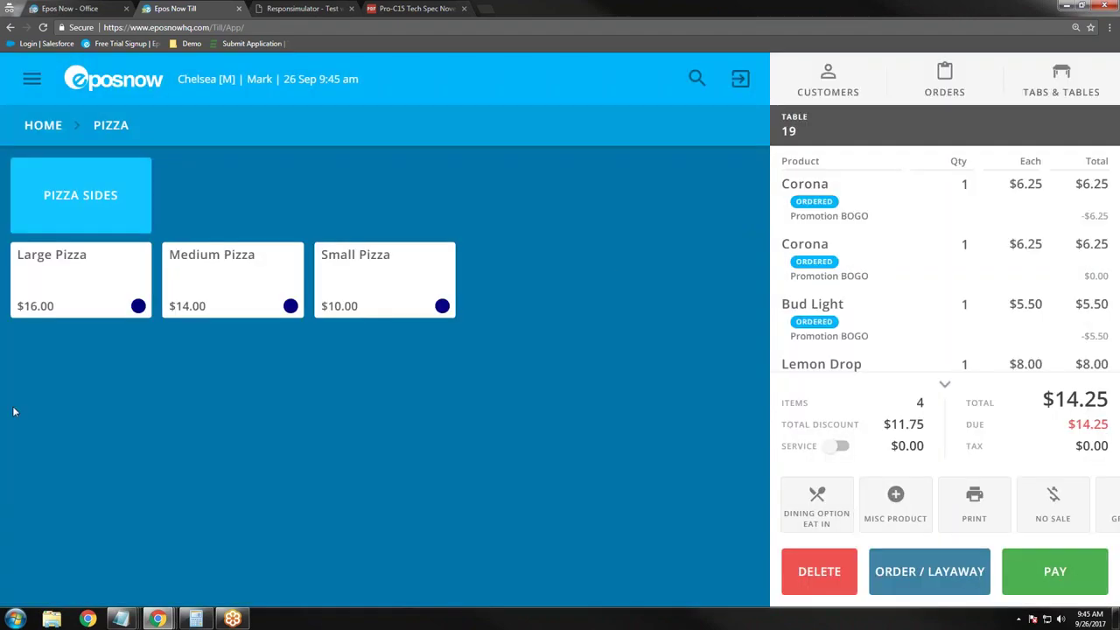
left_click(62, 272)
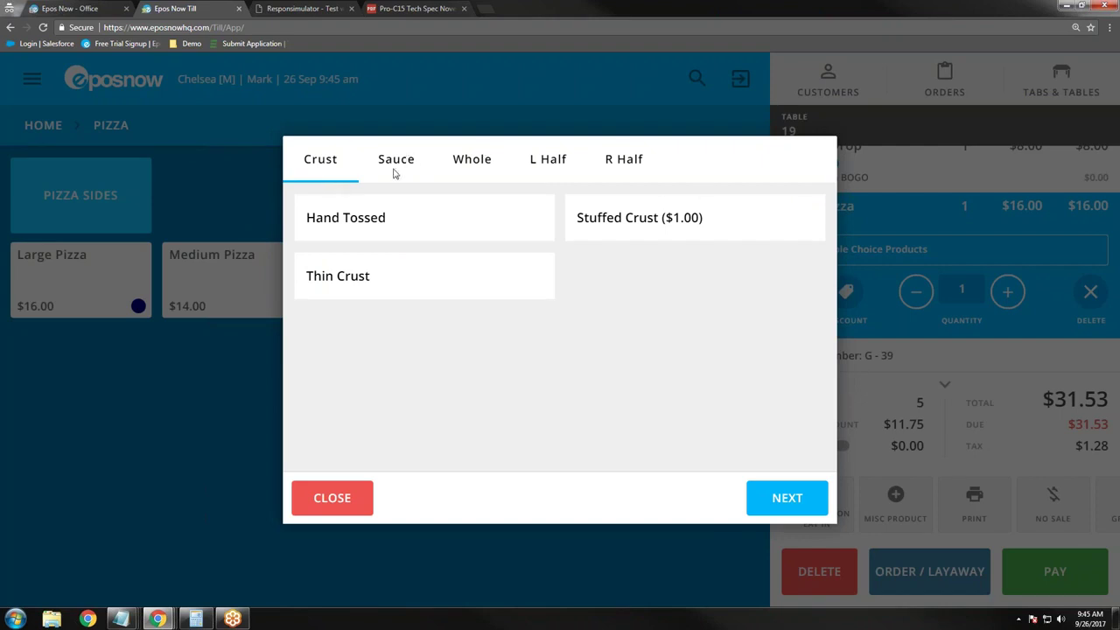
Step: Choose Stuffed Crust and Red Sauce, then add Black Olives, Green Peppers, Ham and Cheese
left_click(649, 229)
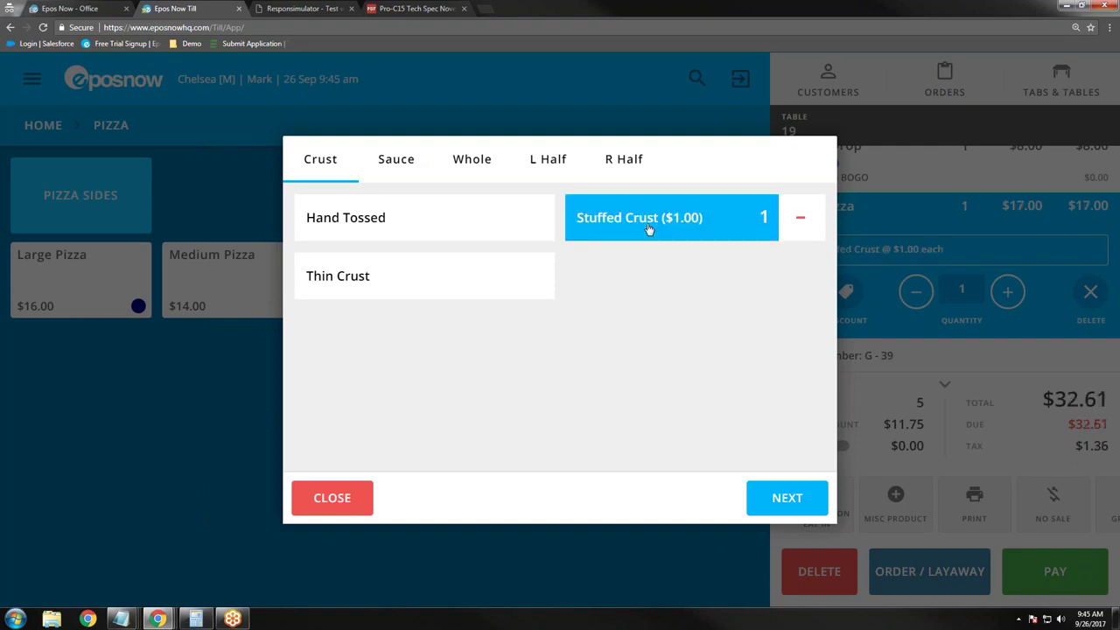
left_click(805, 497)
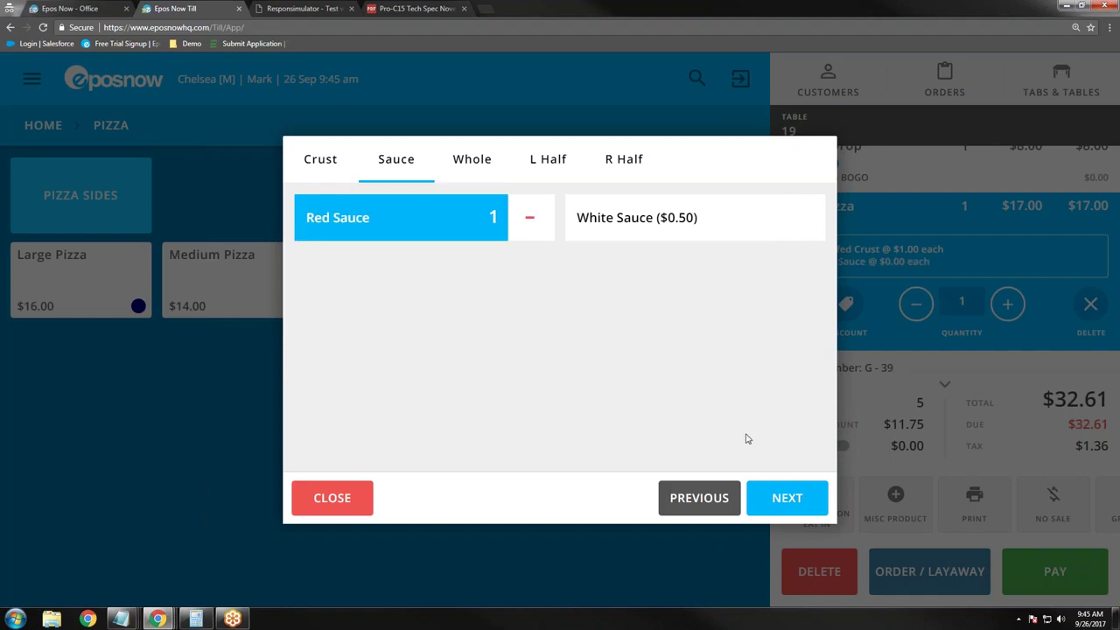
left_click(766, 500)
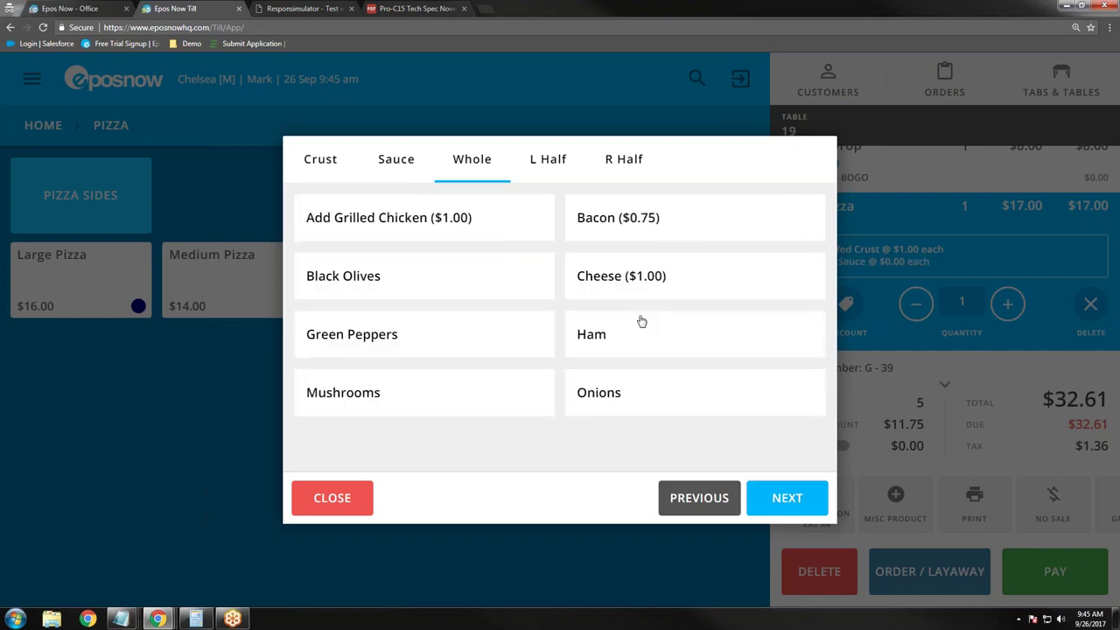
left_click(411, 279)
left_click(407, 345)
left_click(665, 350)
left_click(661, 278)
Step: Put bacon on the left half and mushrooms on the right half, finishing the $19.25 pizza
left_click(783, 503)
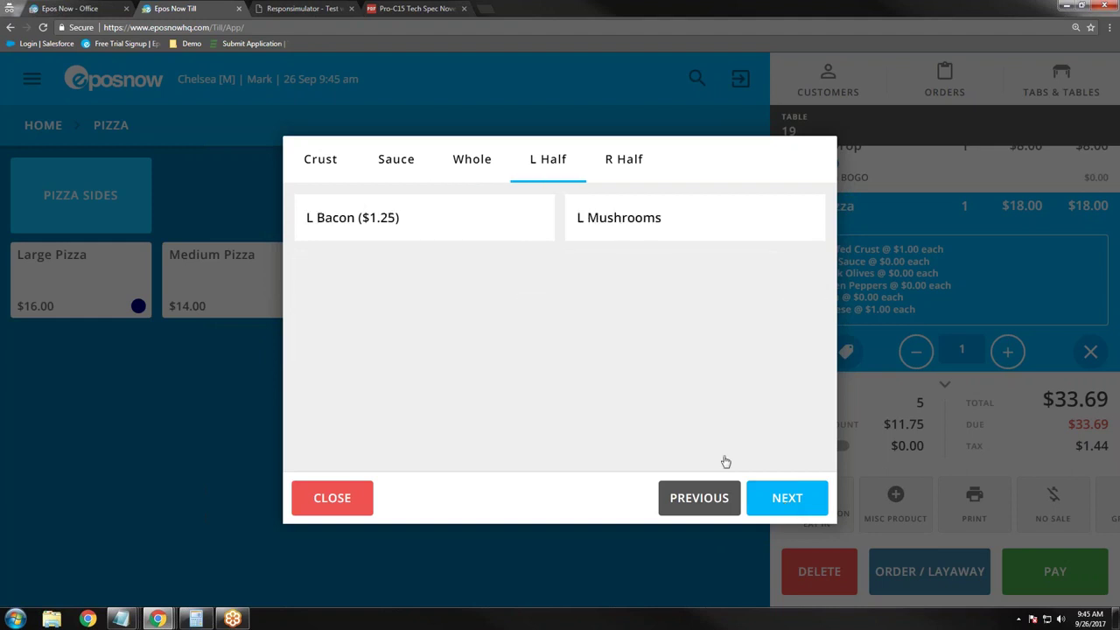
left_click(420, 217)
left_click(786, 497)
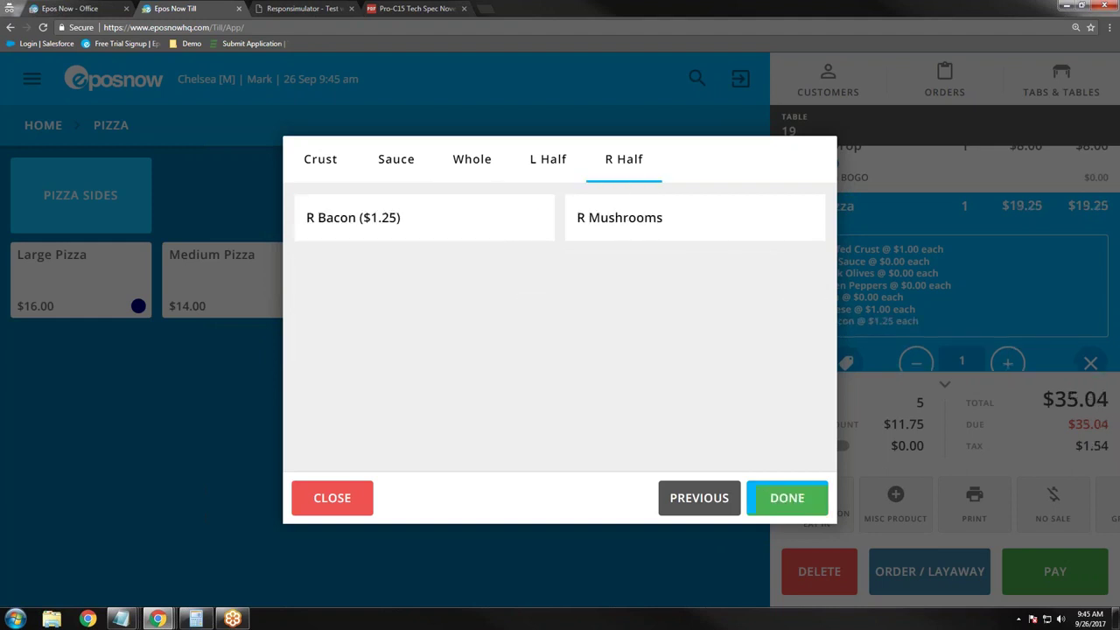
left_click(700, 238)
left_click(790, 506)
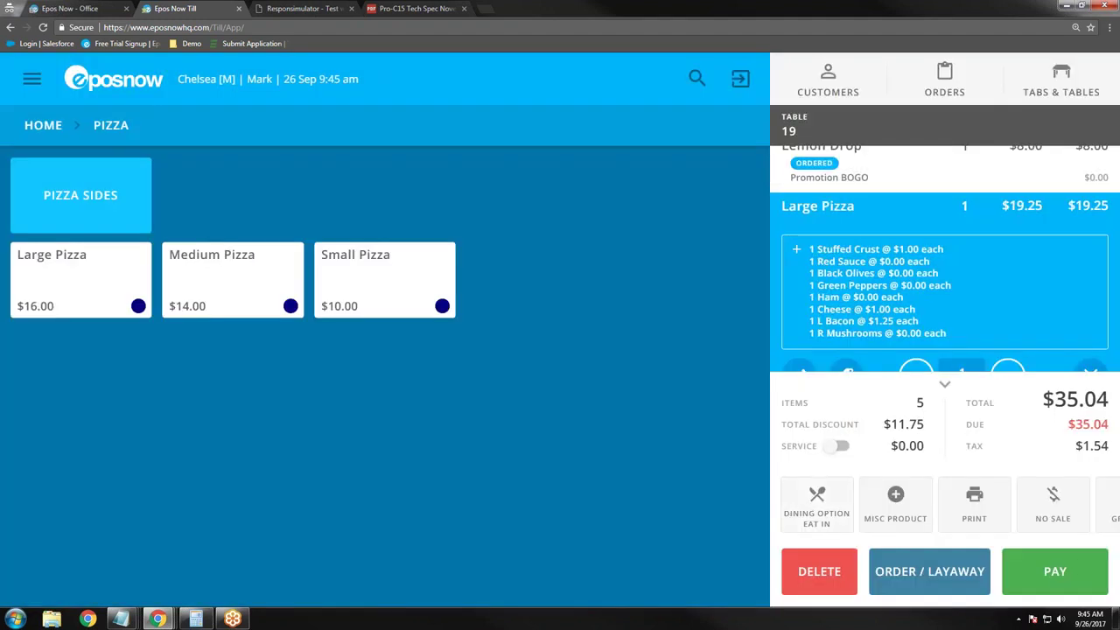
left_click(922, 394)
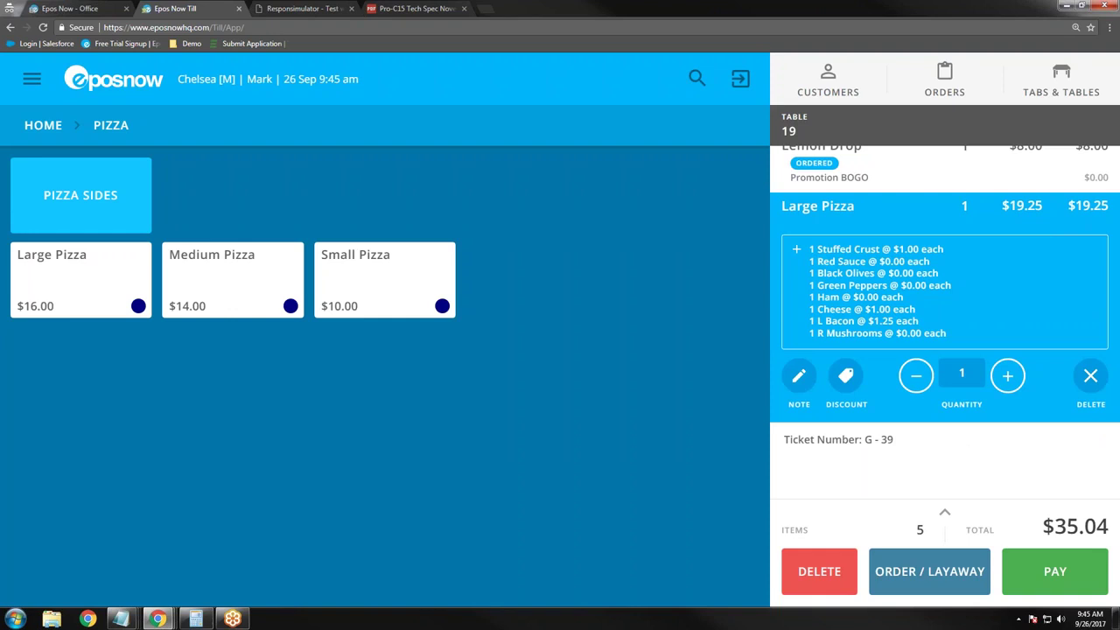
Step: Add the note 'Cut off the crust' to the Large Pizza line and return to the menu
left_click(800, 381)
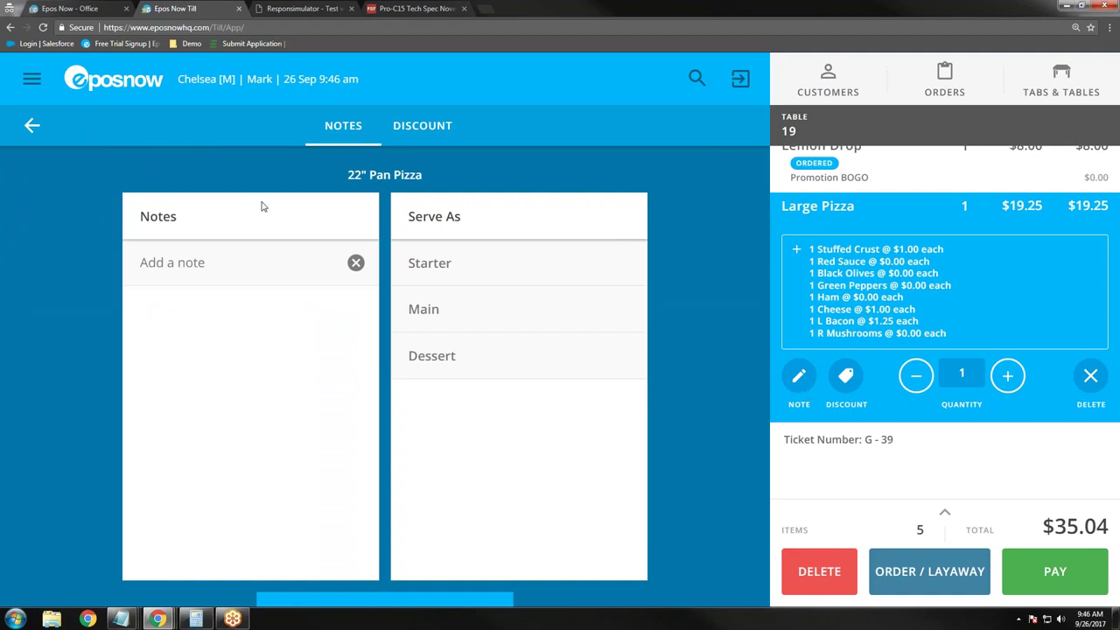
left_click(229, 294)
type("Cut off the crust")
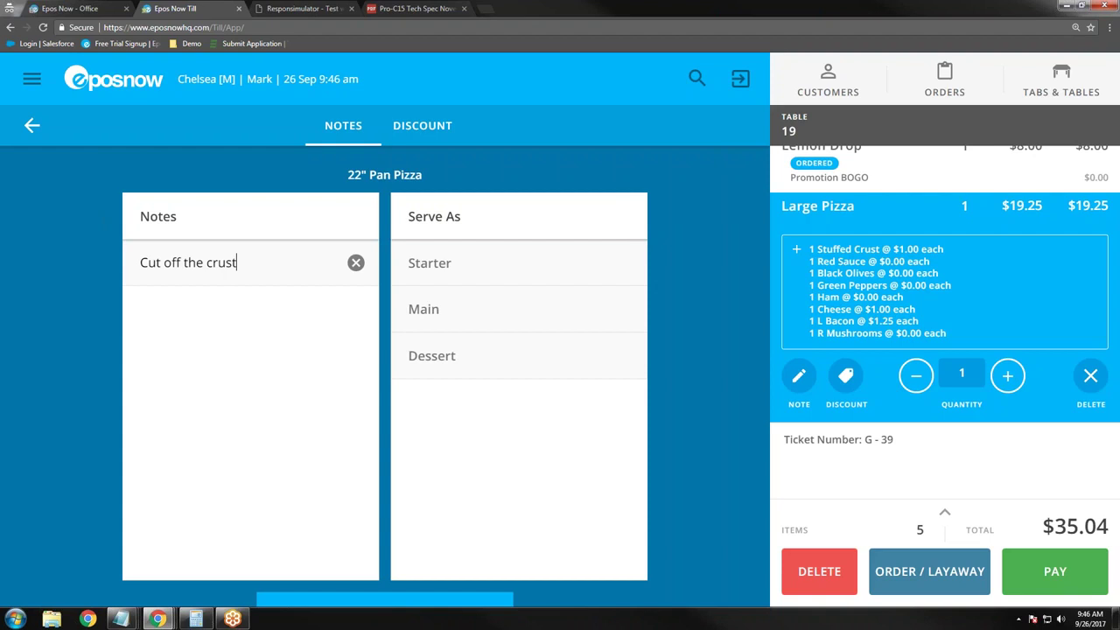
left_click(423, 599)
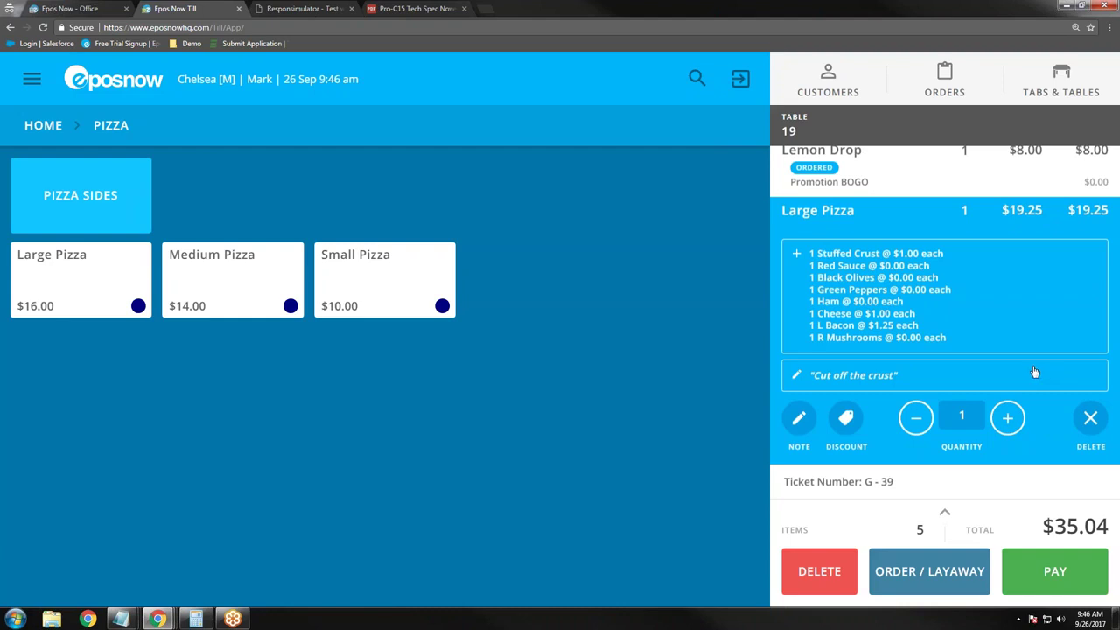
Step: Look at the pizza's discount reasons and leave without applying a discount
left_click(846, 418)
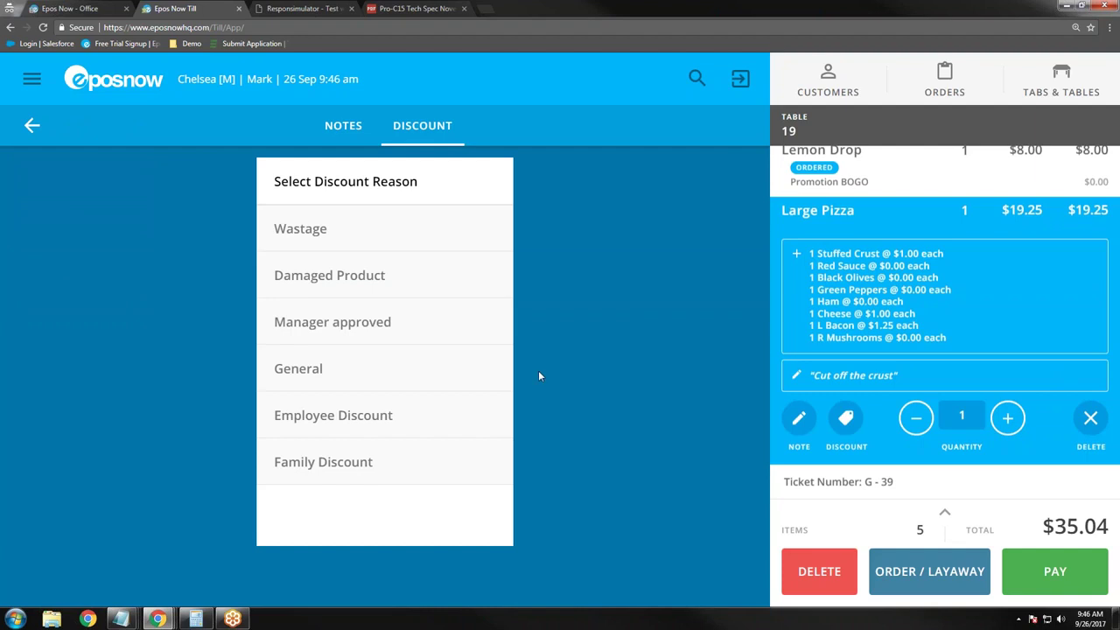
left_click(39, 125)
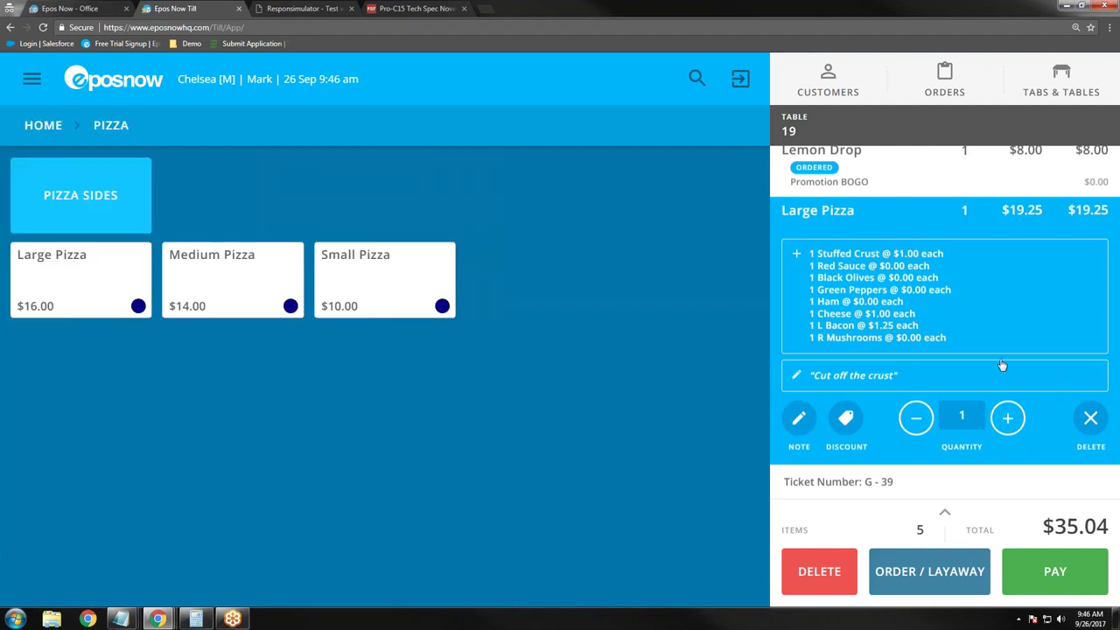
scroll(1015, 375, "up", 1)
scroll(1018, 378, "up", 3)
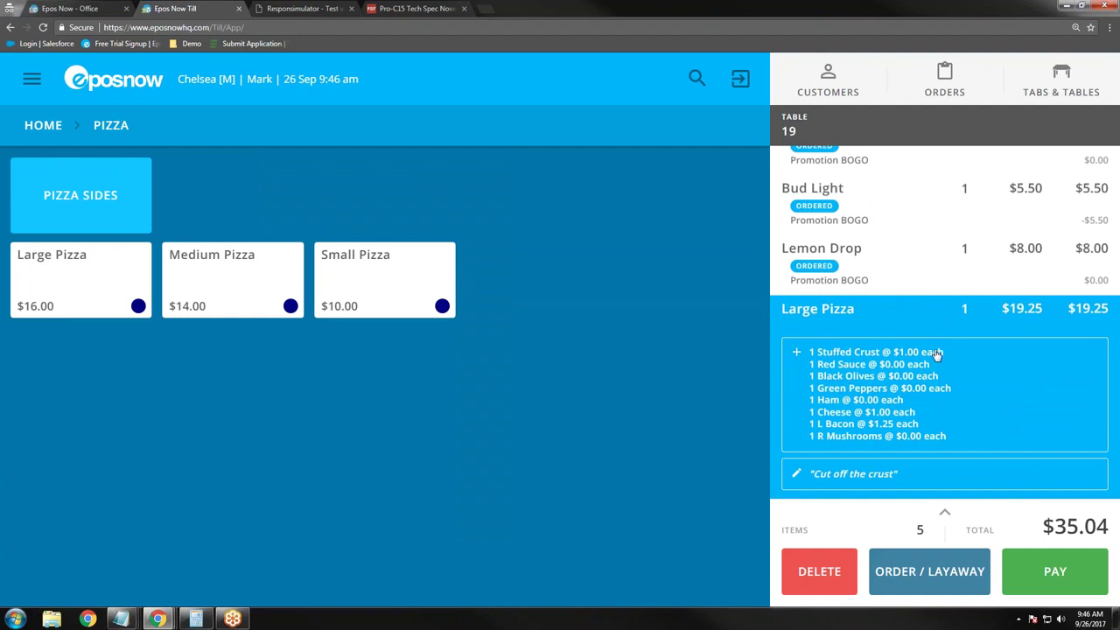
scroll(947, 416, "up", 4)
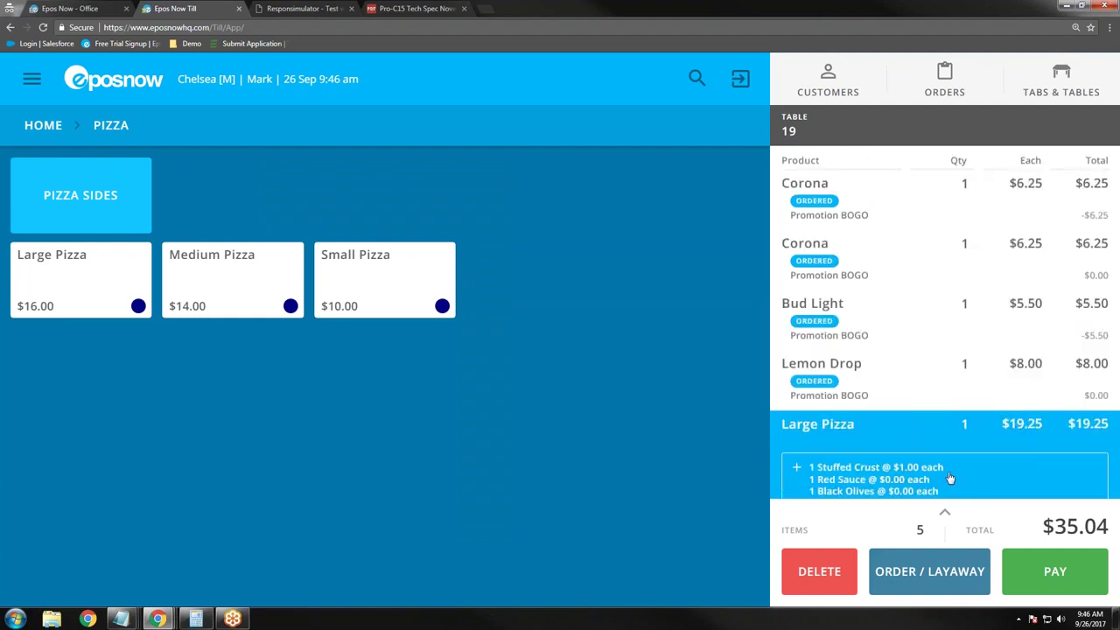
scroll(940, 413, "down", 7)
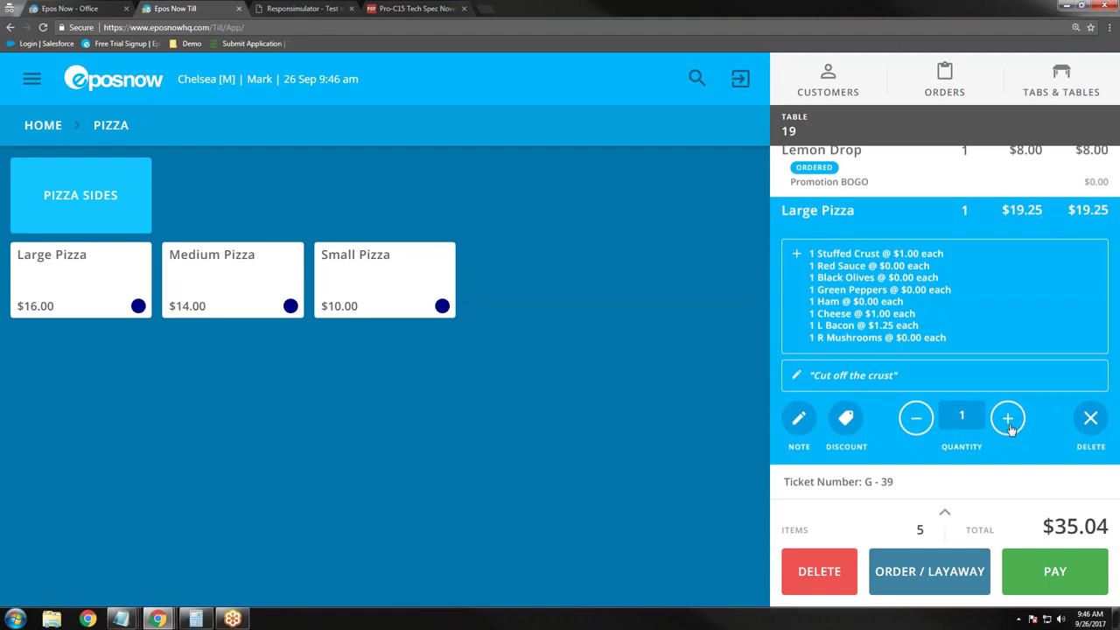
Step: Change the Large Pizza quantity to 2, making it $38.50 and the order $55.83
left_click(1008, 420)
left_click(562, 289)
left_click(633, 501)
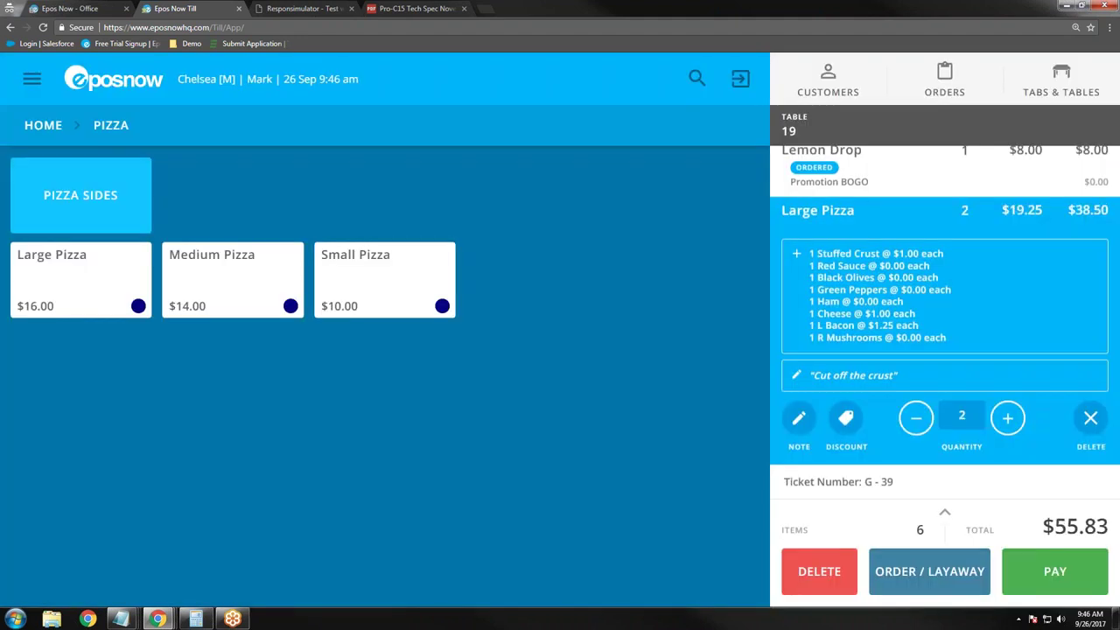
left_click(43, 205)
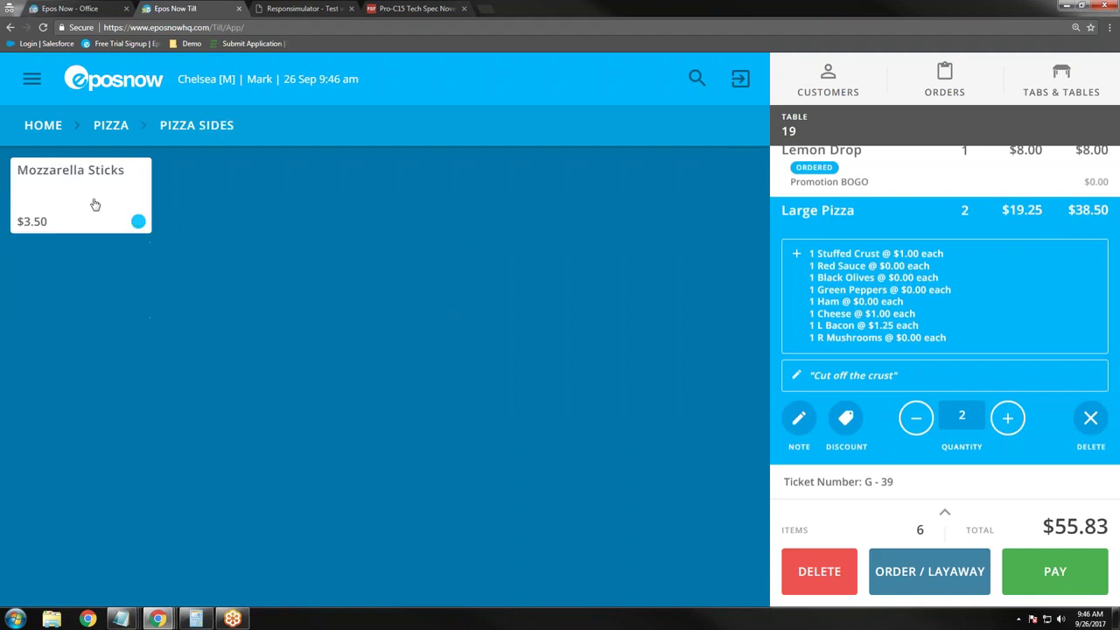
Step: Add and then delete Mozzarella Sticks, then send table 19's $55.83 order
left_click(93, 205)
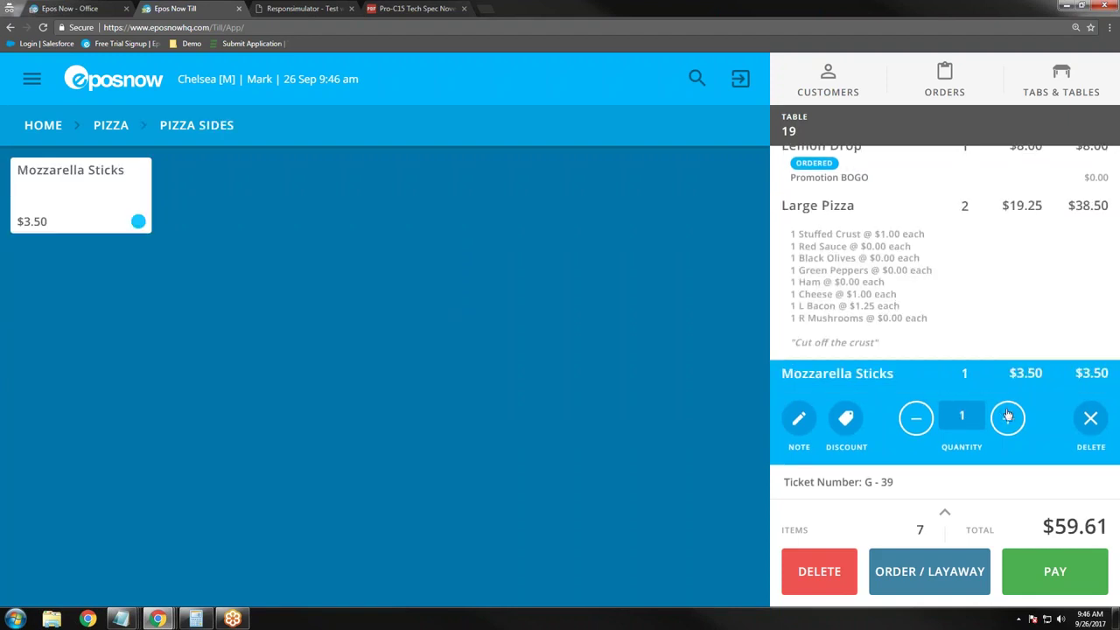
left_click(1092, 423)
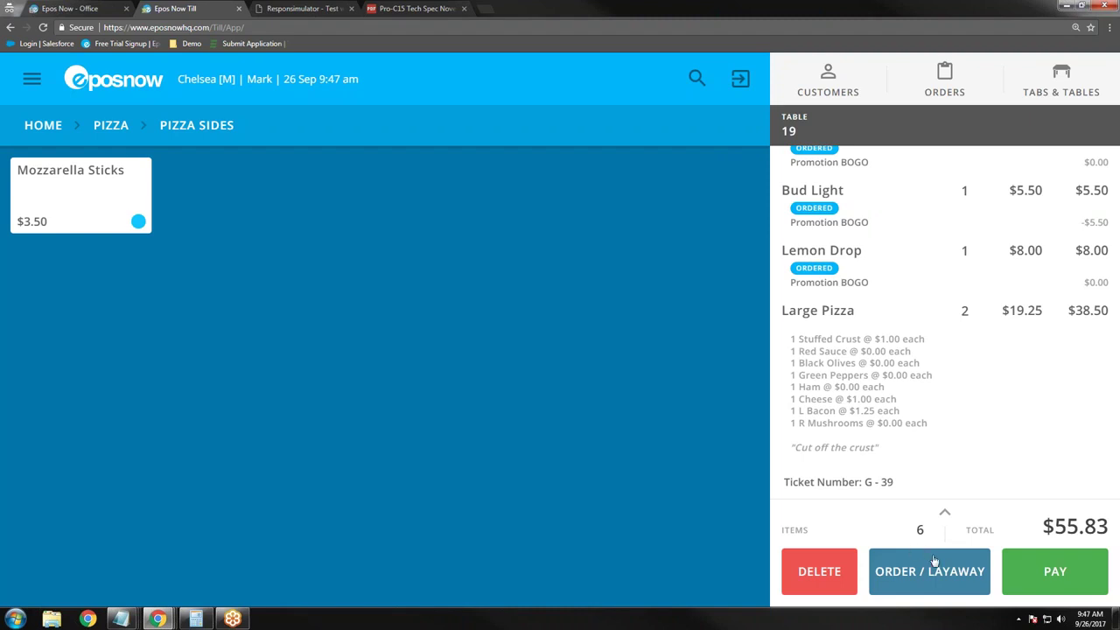
left_click(944, 586)
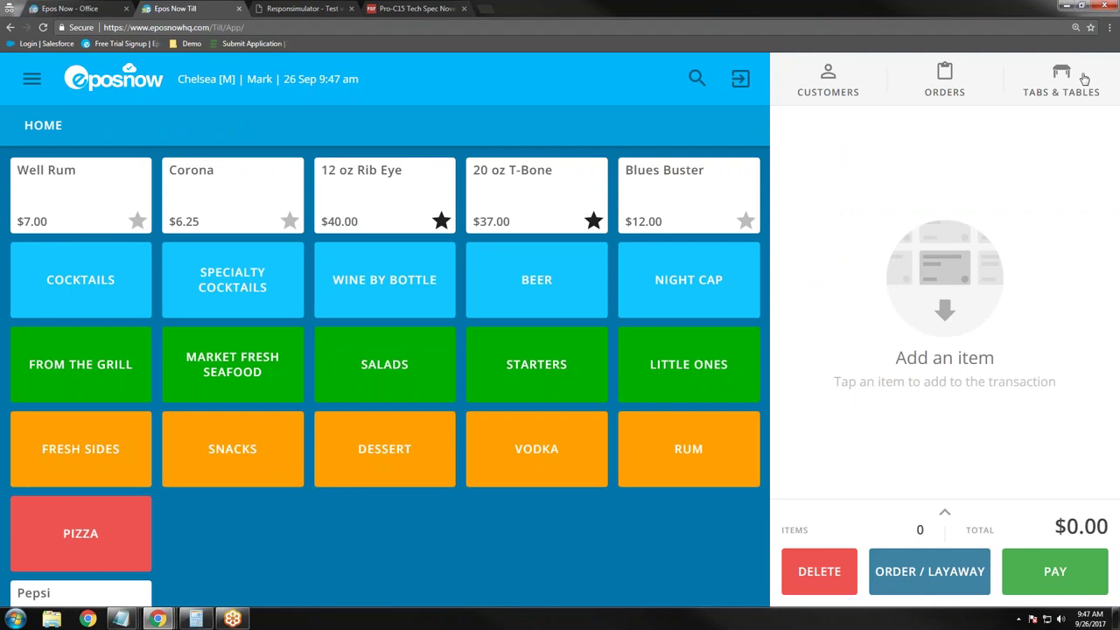
Step: Open table 19 from the Main Area floor plan and bring up payment for $55.83
left_click(1085, 80)
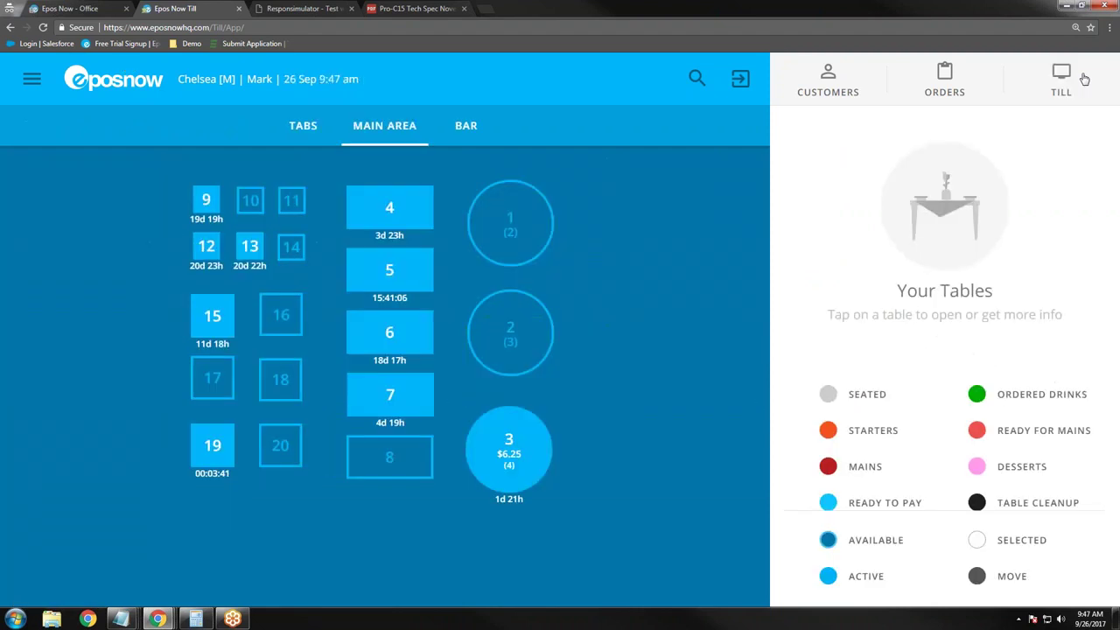
left_click(215, 464)
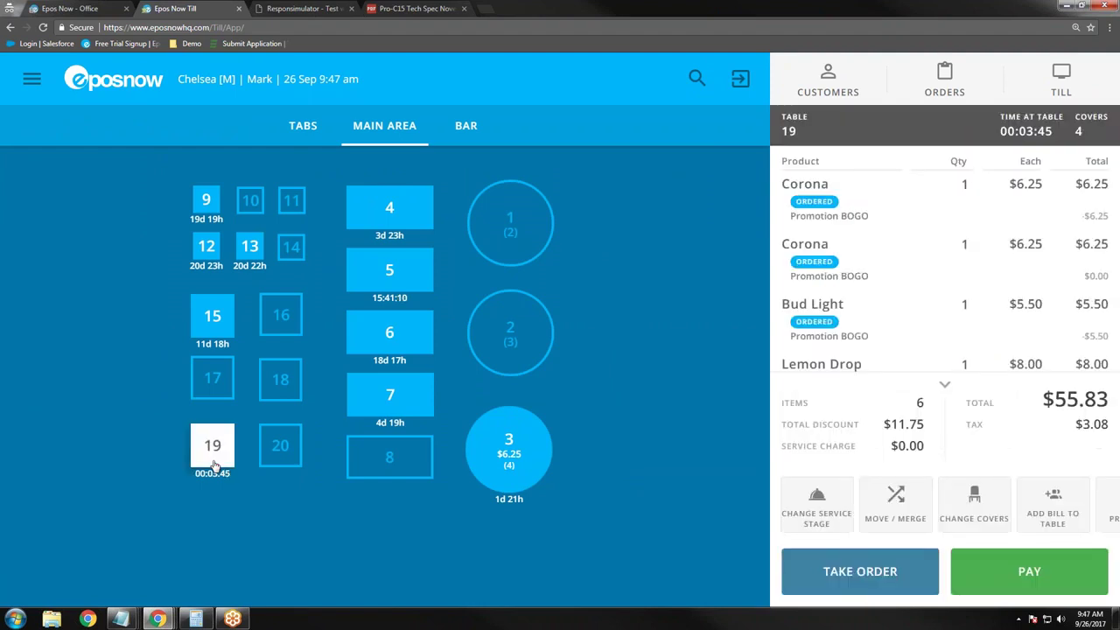
left_click(1041, 581)
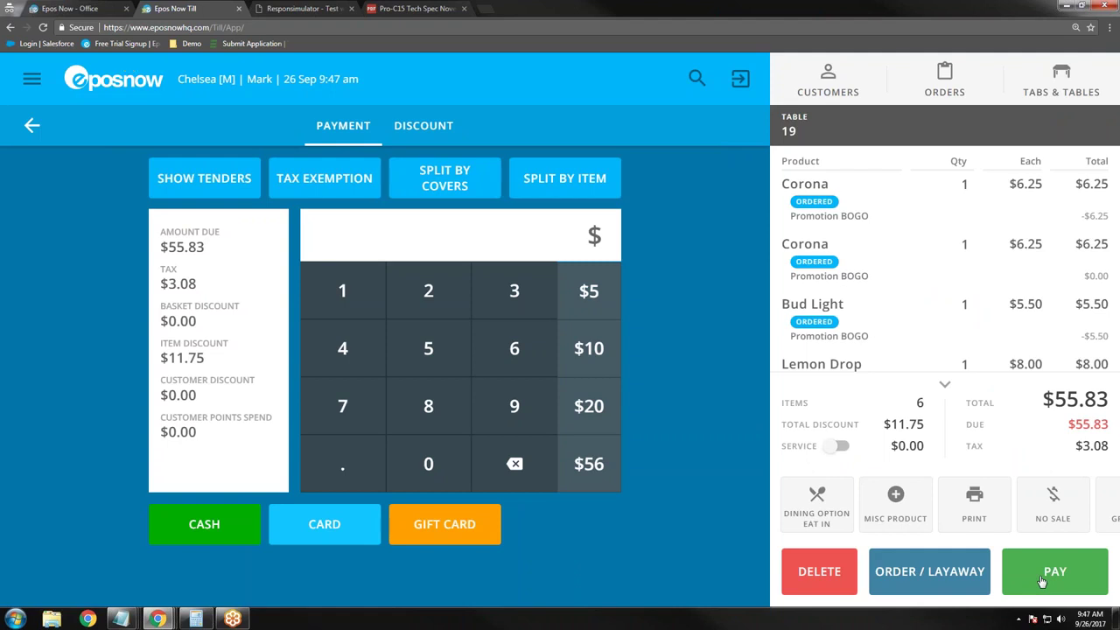
Step: Split table 19's bill by item into three bills, moving both Coronas into Bill 1
left_click(577, 186)
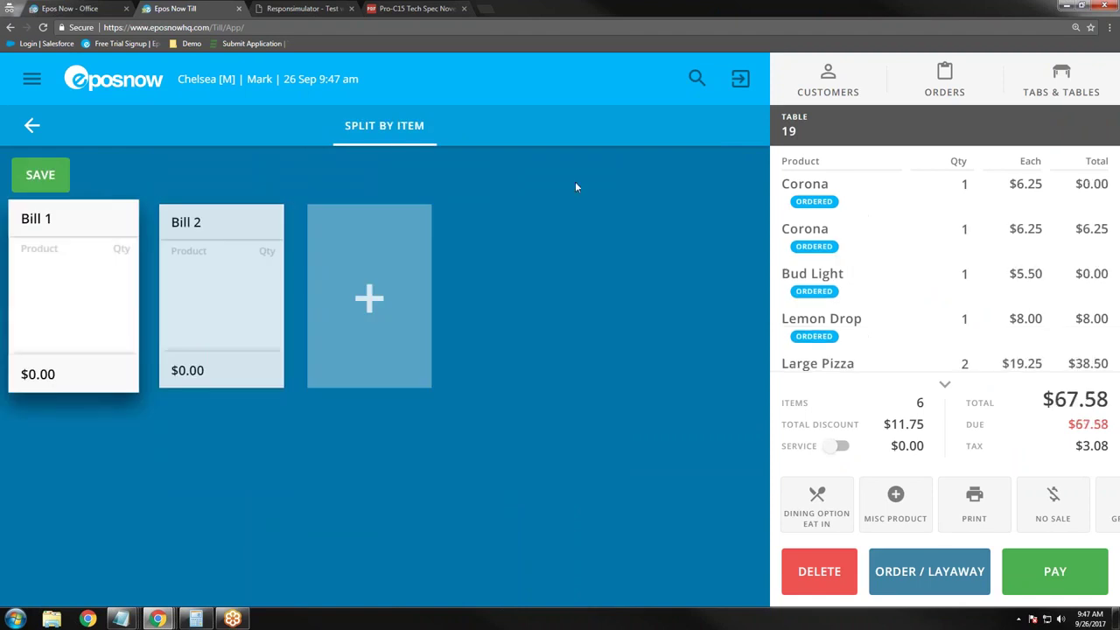
left_click(353, 304)
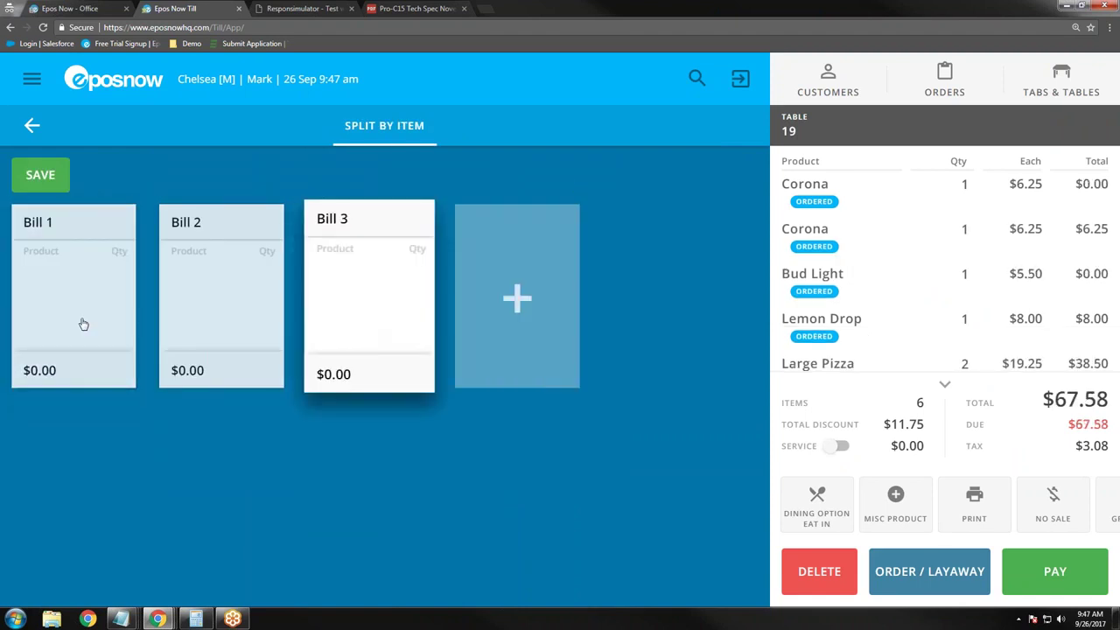
left_click(943, 385)
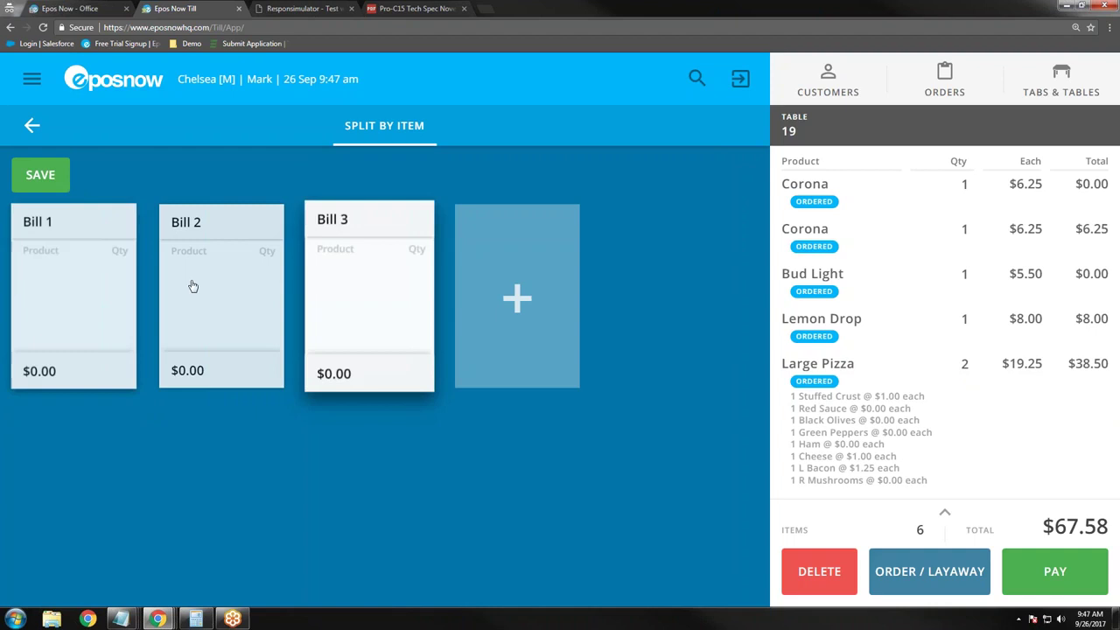
left_click(73, 288)
left_click(866, 194)
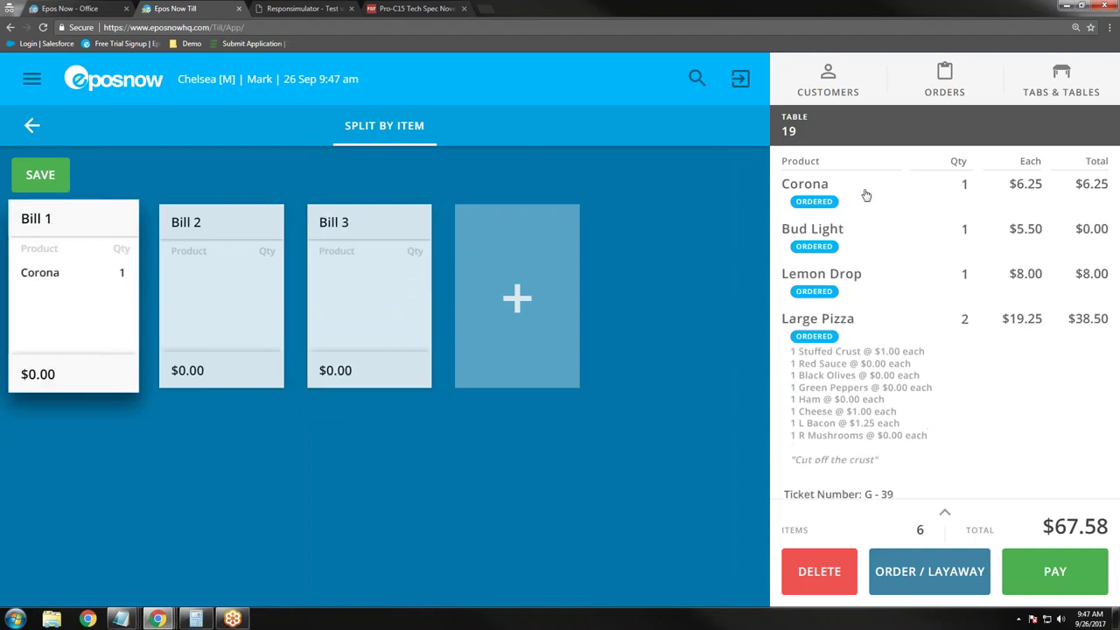
left_click(867, 194)
Step: Put Bud Light and a Large Pizza in Bill 2, Lemon Drop and a Large Pizza in Bill 3, then exit
left_click(242, 325)
left_click(860, 200)
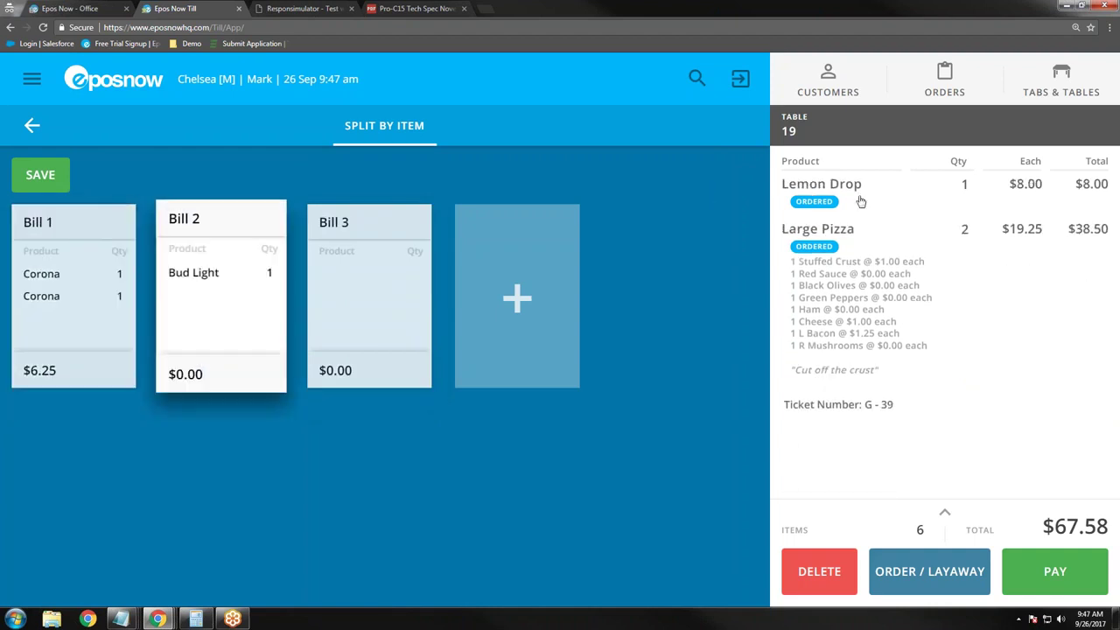
left_click(360, 303)
left_click(858, 197)
left_click(851, 263)
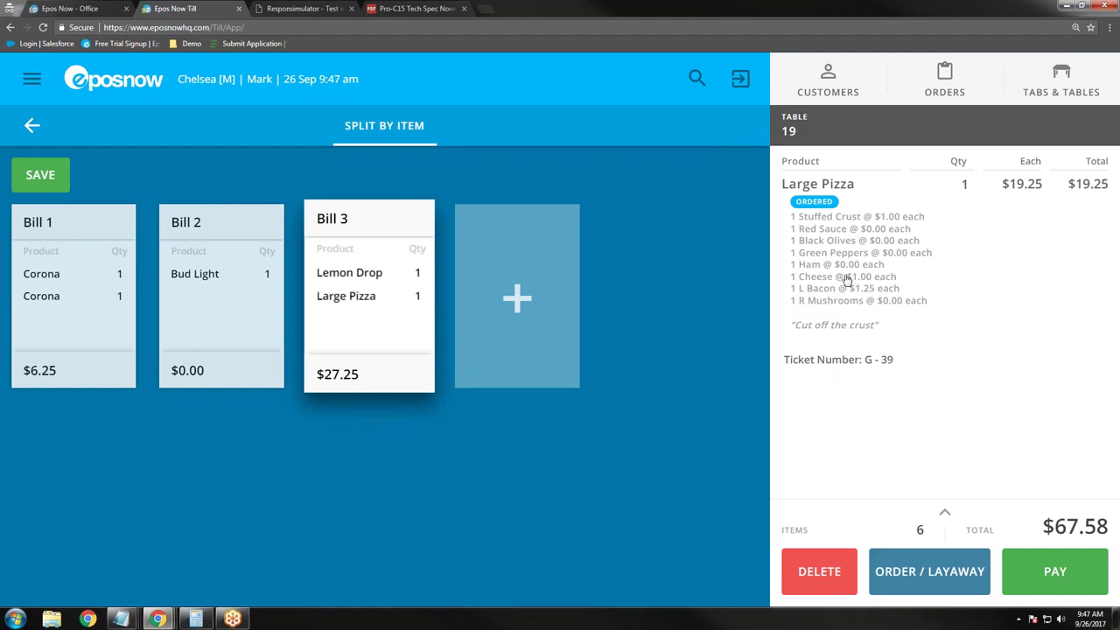
left_click(199, 291)
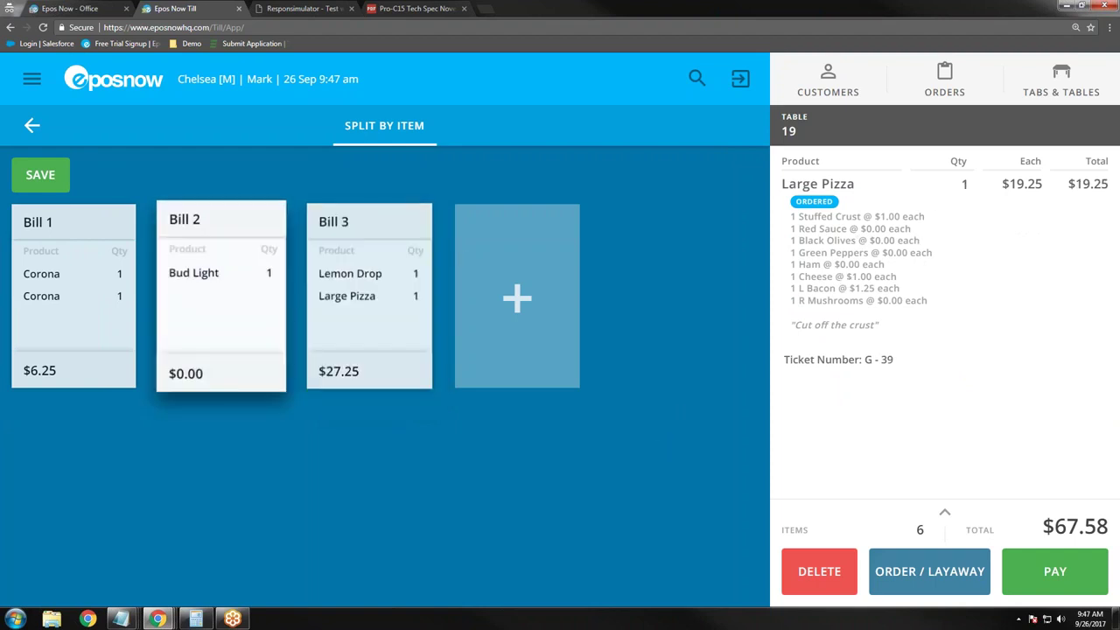
left_click(840, 185)
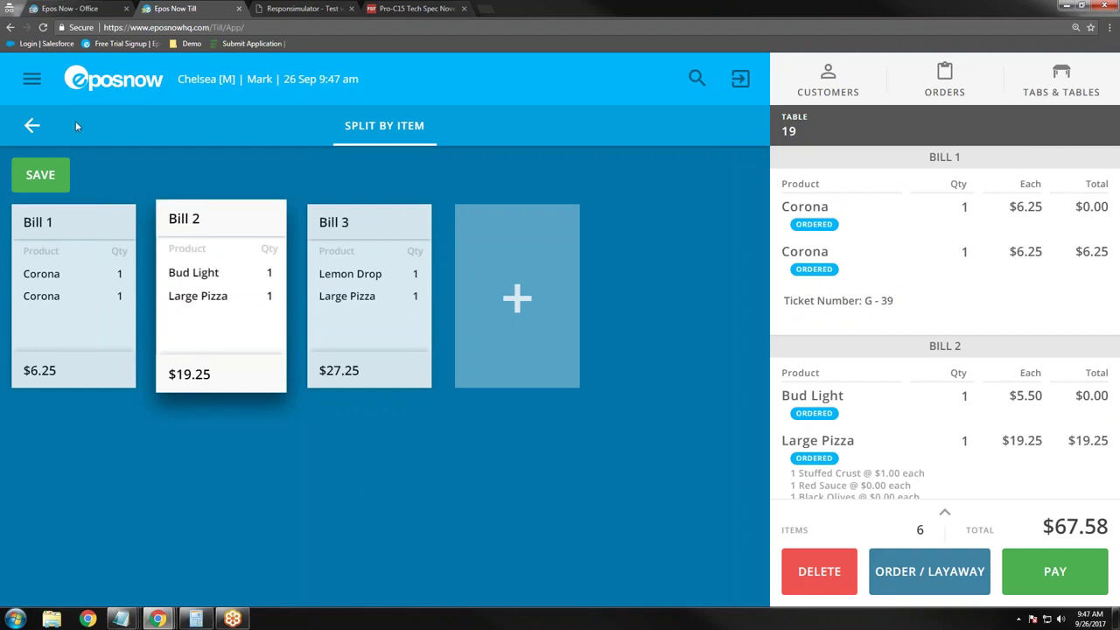
left_click(31, 125)
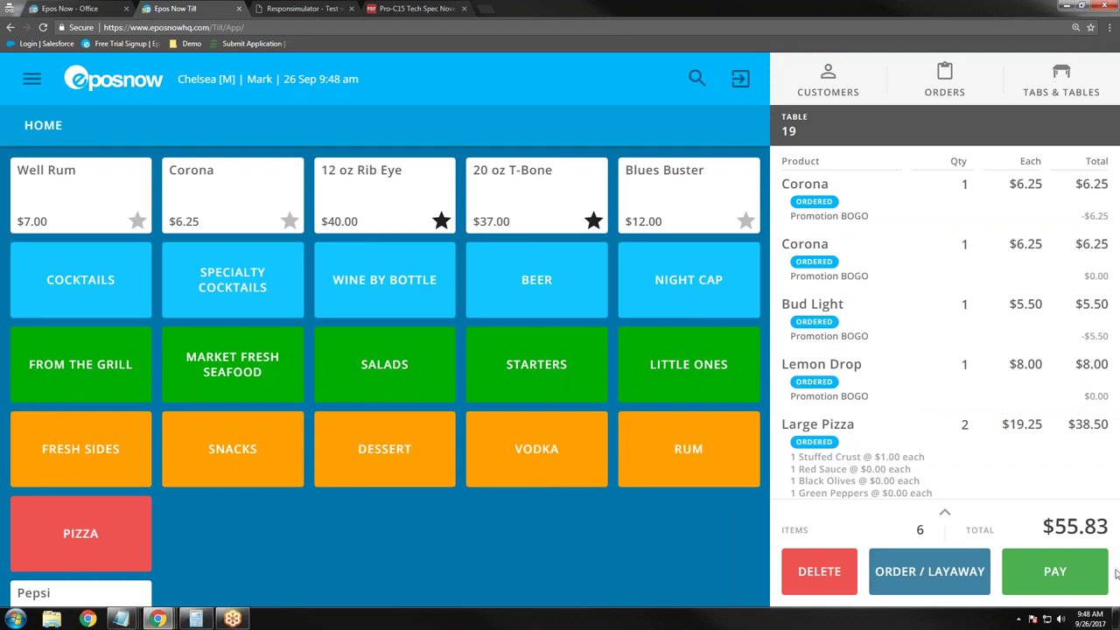
Step: Split table 19's bill between 3 covers and pay the first $18.61 share with $30 cash
left_click(1058, 584)
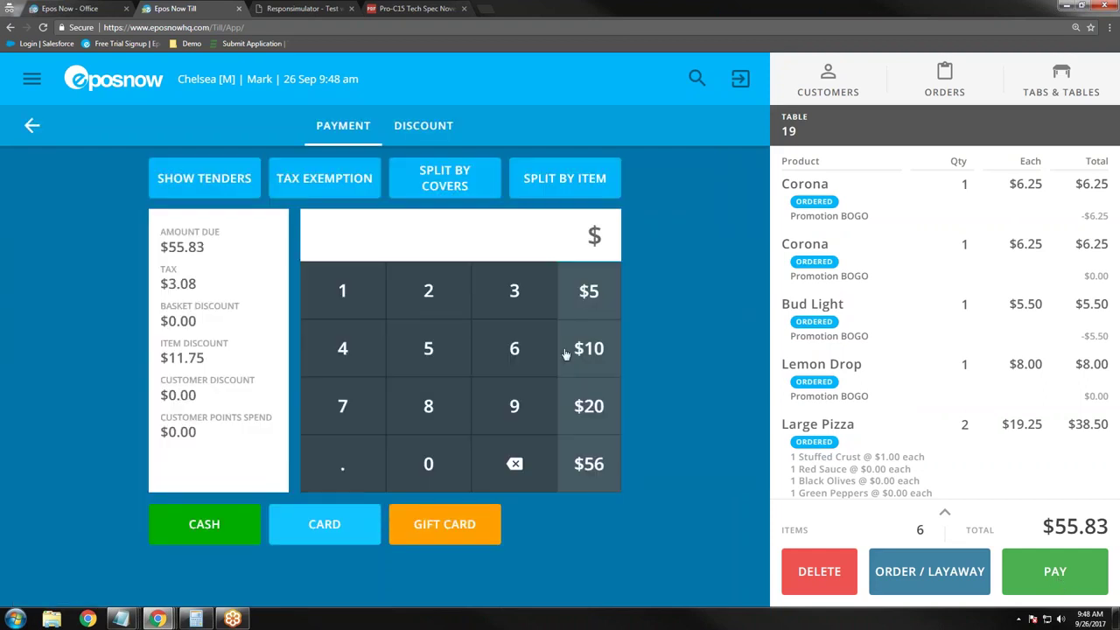
left_click(464, 172)
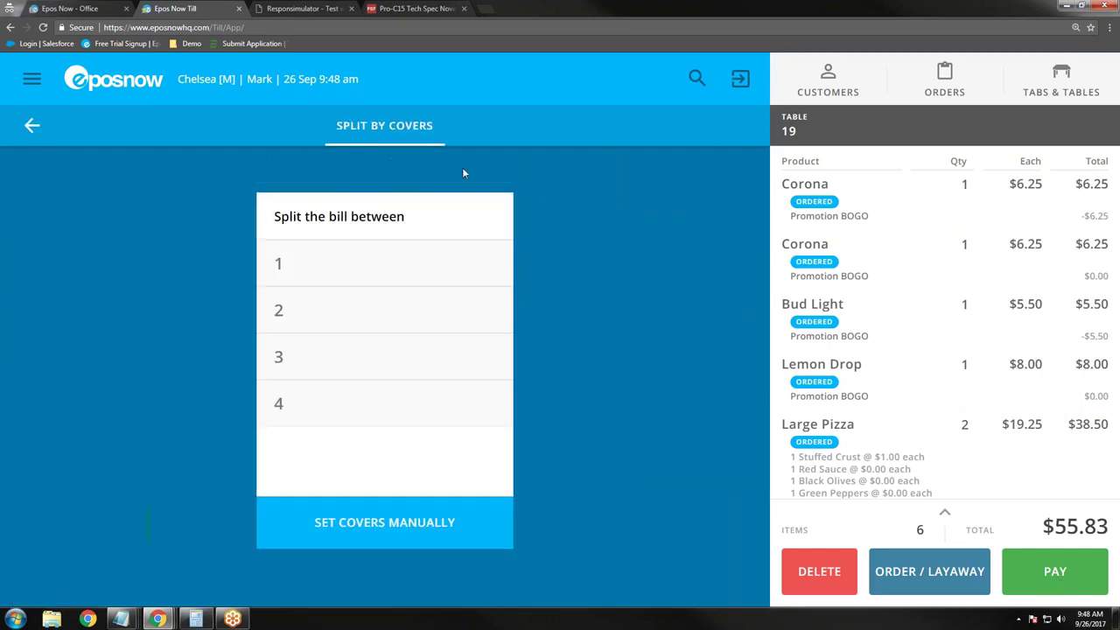
left_click(336, 365)
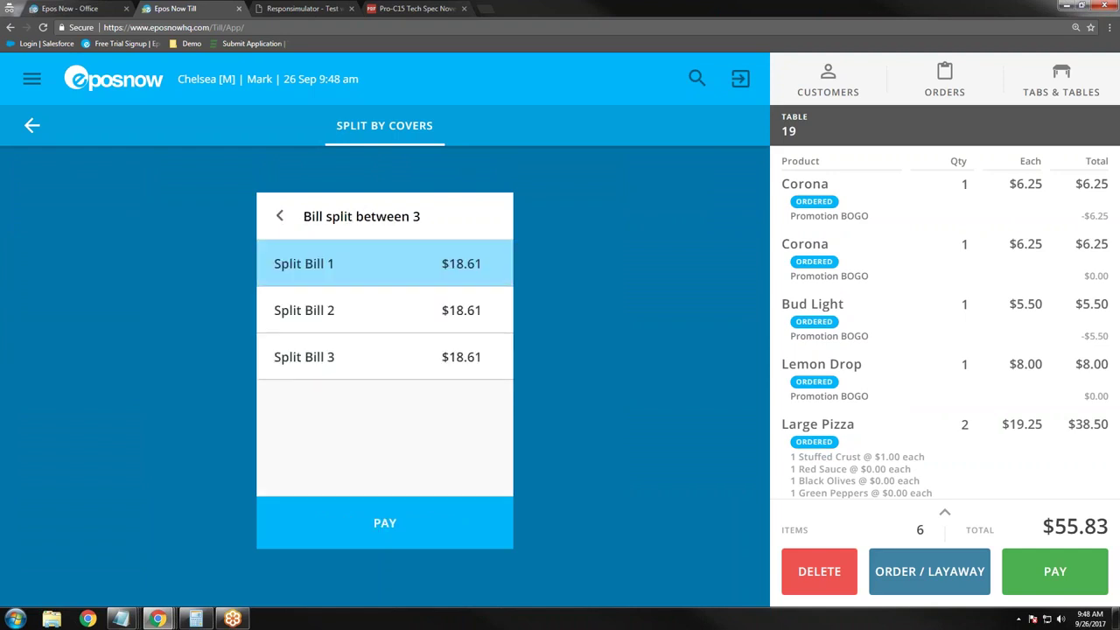
left_click(383, 524)
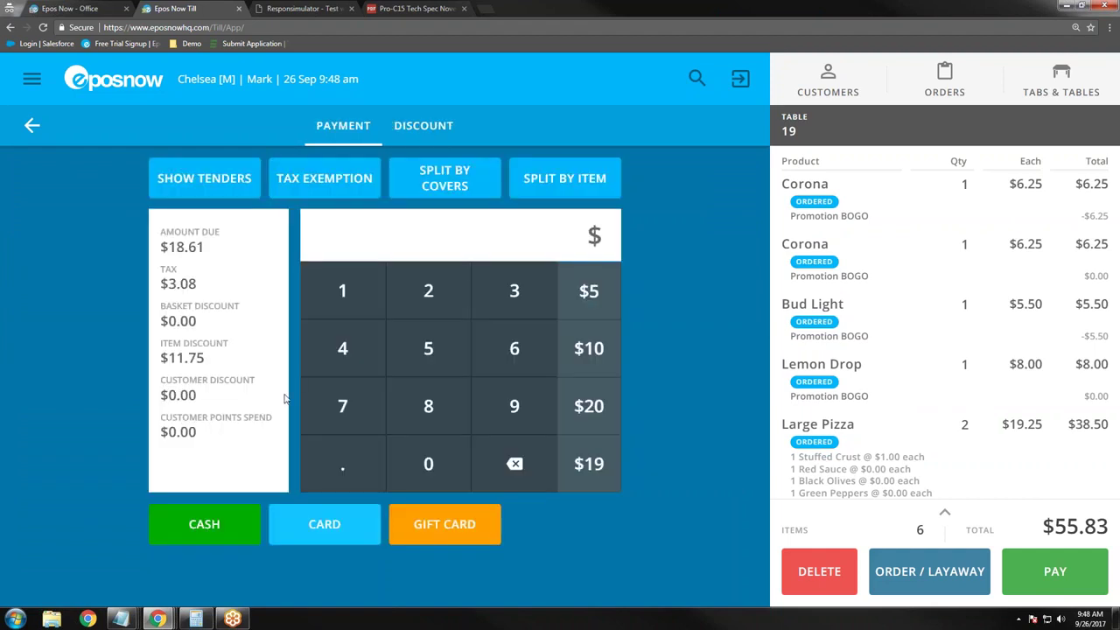
left_click(524, 306)
left_click(434, 469)
left_click(203, 524)
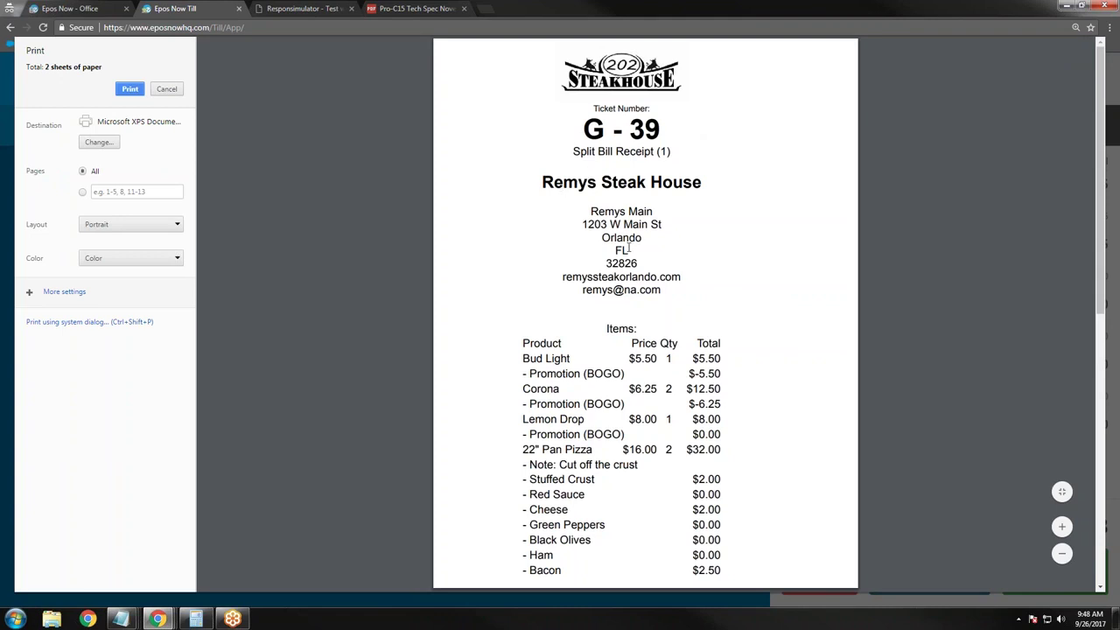
Step: Review the first receipt, close it without printing, and acknowledge the $11.39 change due
scroll(621, 298, "down", 2)
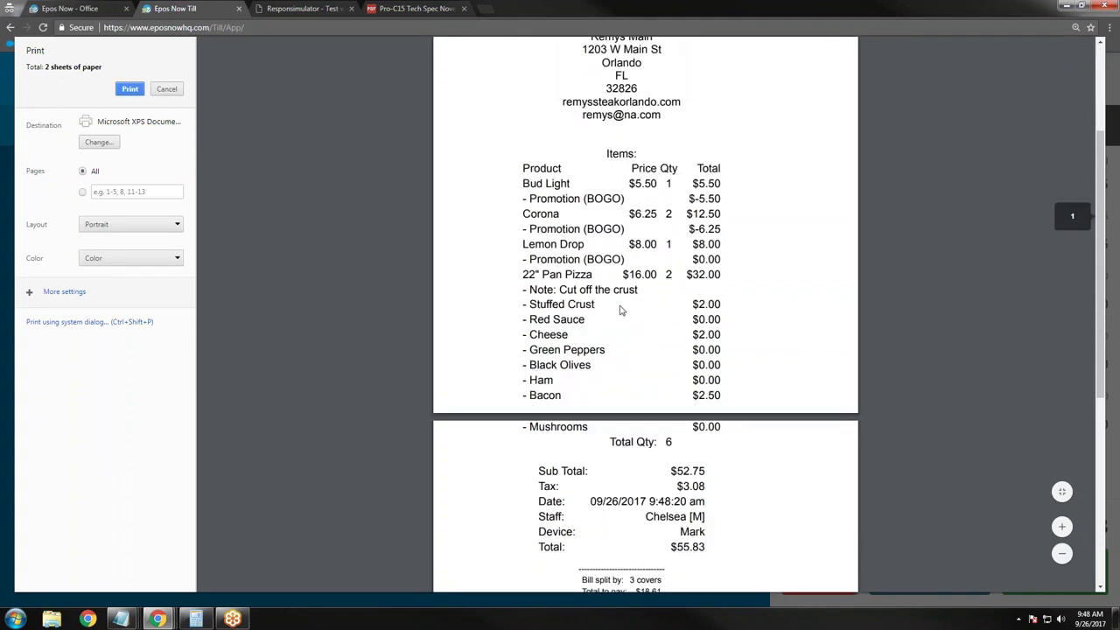
scroll(620, 310, "down", 1)
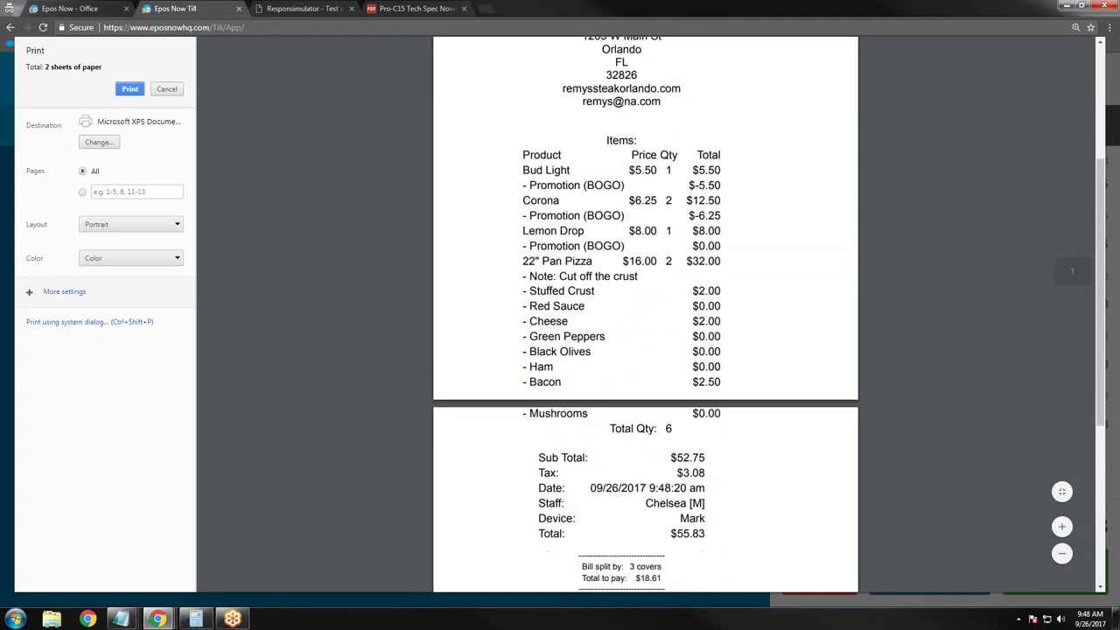
scroll(610, 477, "down", 1)
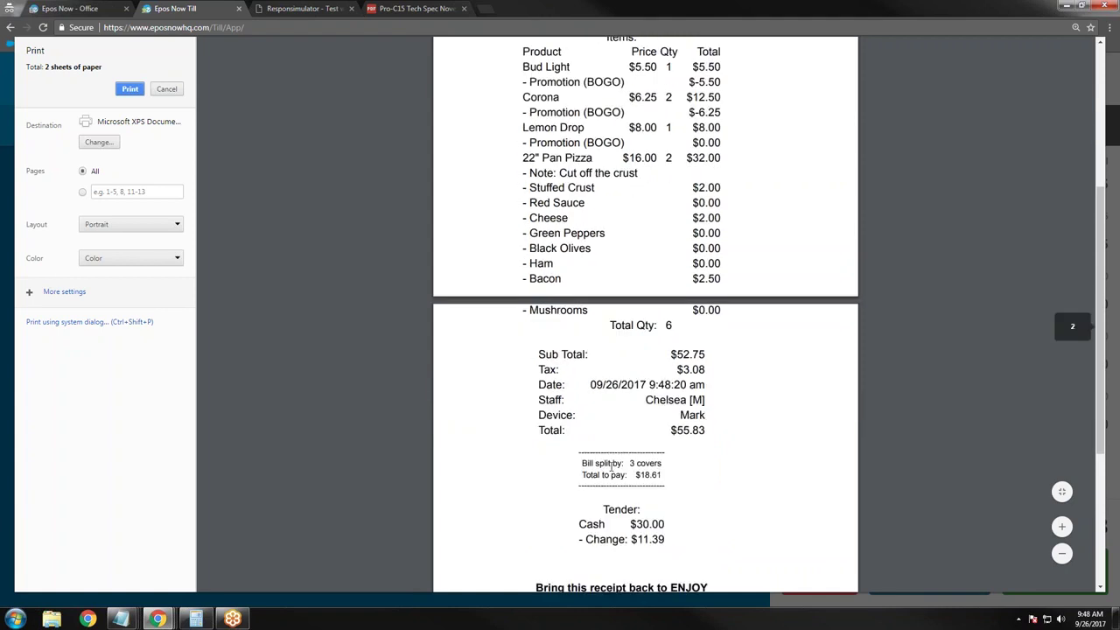
scroll(611, 477, "down", 1)
left_click_drag(536, 474, 690, 500)
left_click(691, 509)
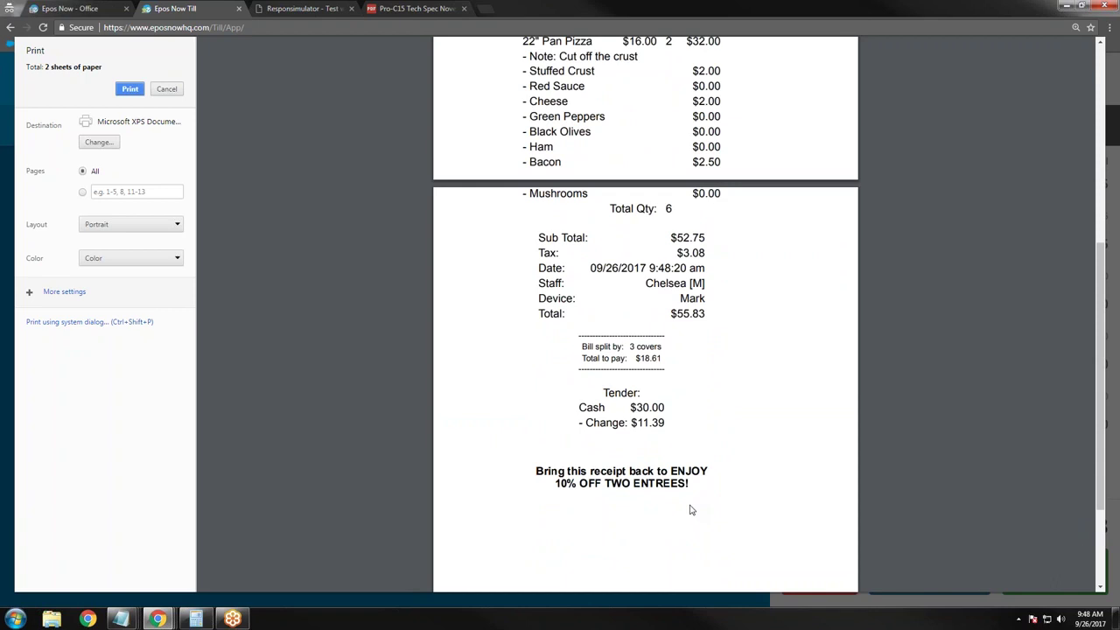
left_click(167, 88)
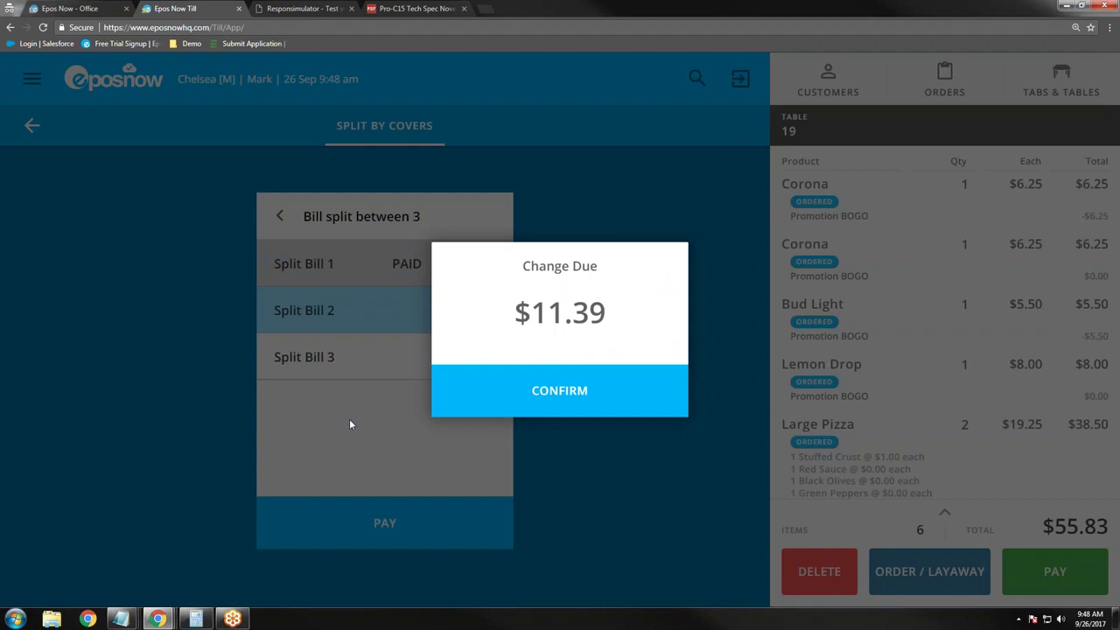
left_click(576, 411)
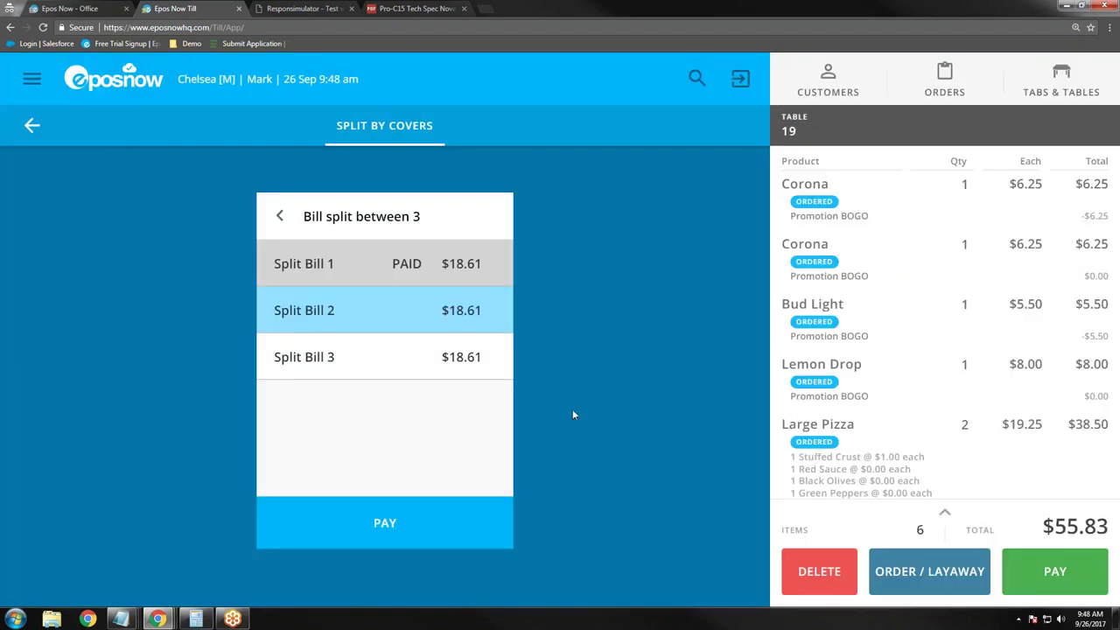
Step: Pay the second and third split shares by card, skipping the receipt print
left_click(447, 534)
left_click(317, 525)
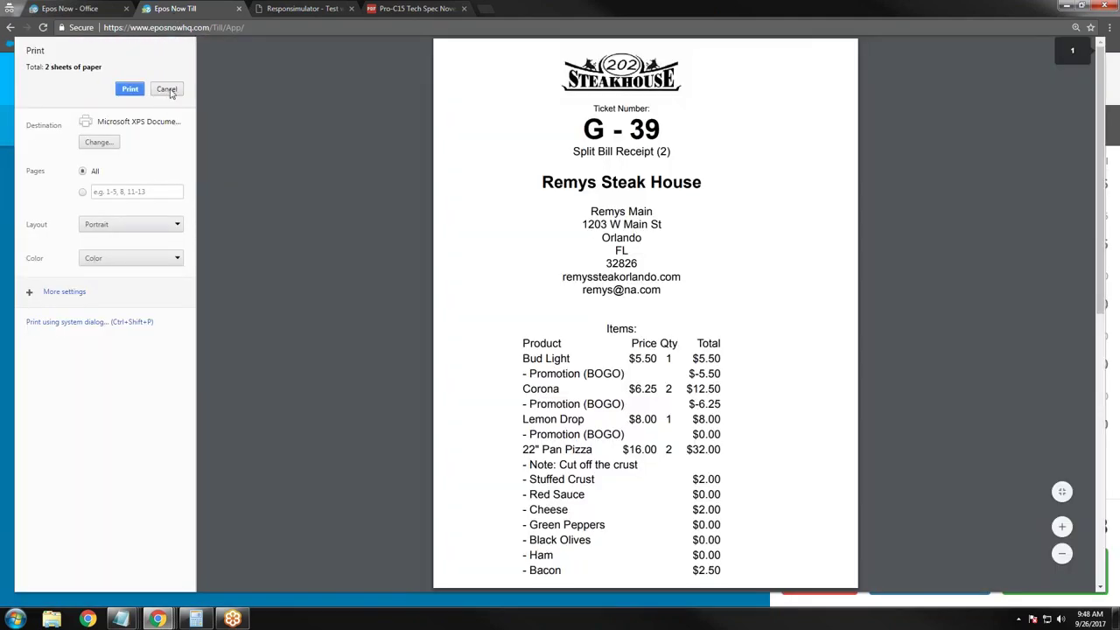
left_click(167, 89)
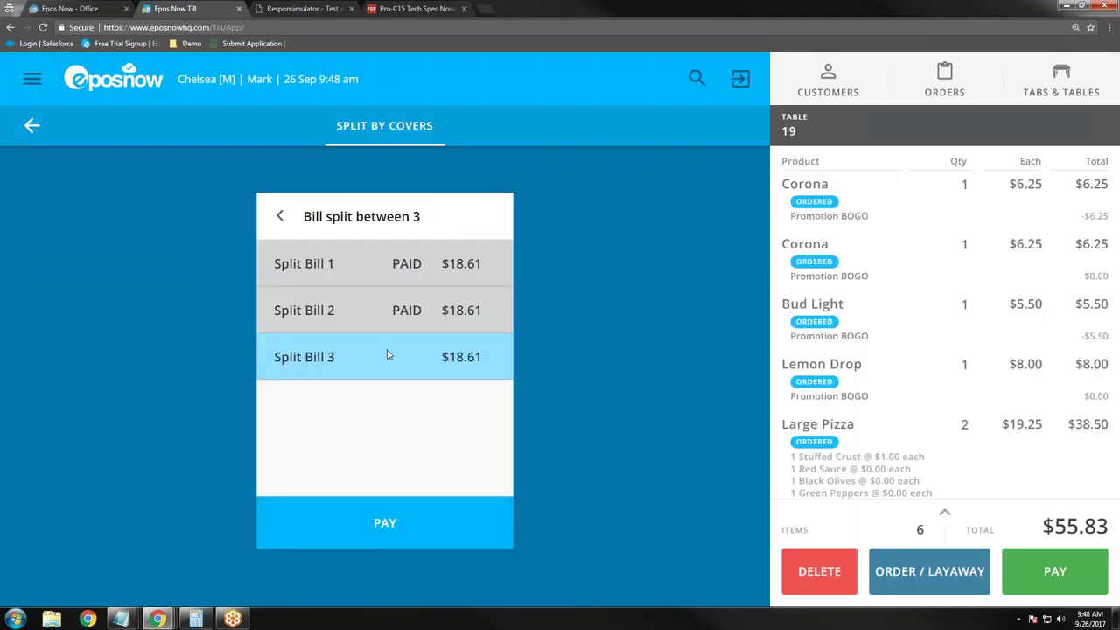
left_click(390, 536)
left_click(338, 536)
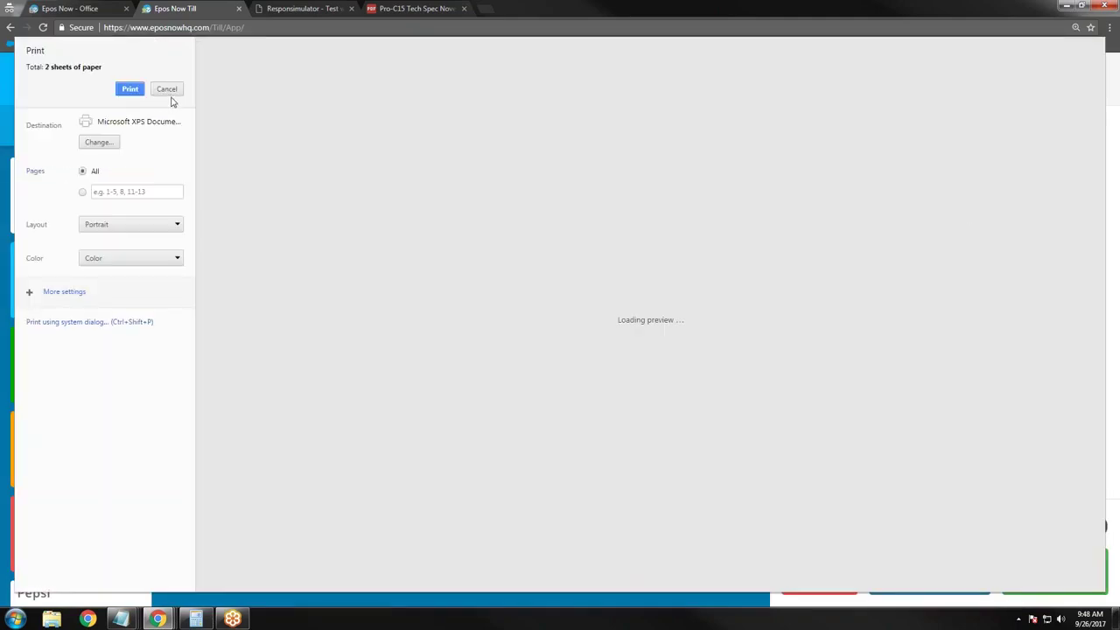
Step: Dismiss the last receipt and switch the empty transaction's dining option to Take Away
left_click(169, 91)
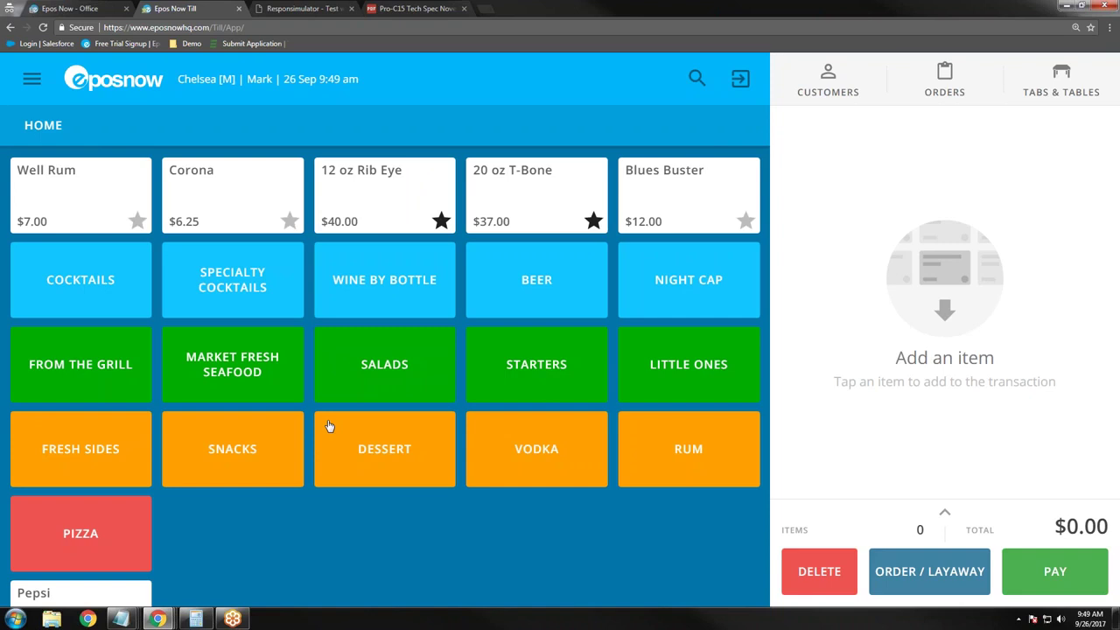
left_click(946, 515)
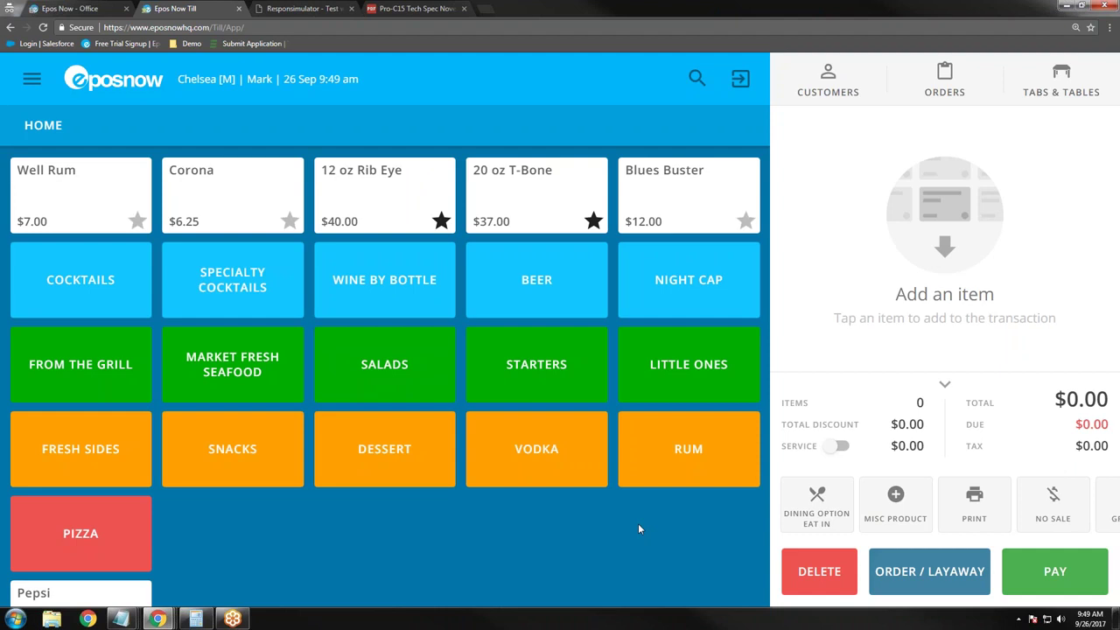
left_click(803, 506)
left_click(498, 355)
Step: Start a new customer with title Mr and enter the customer's first and last name
left_click(845, 94)
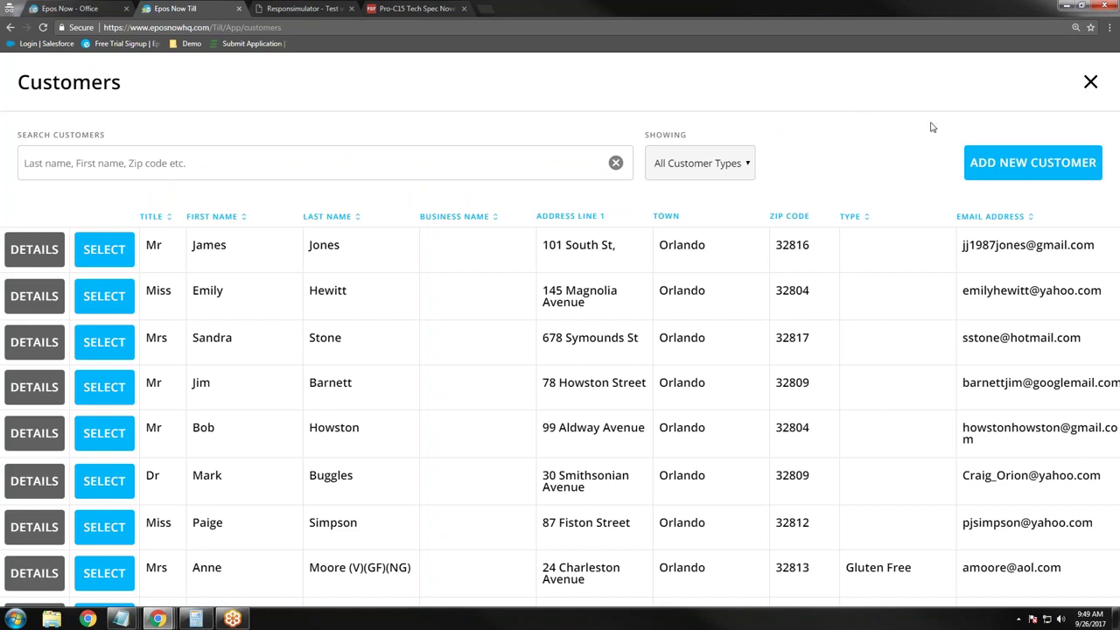
left_click(1017, 164)
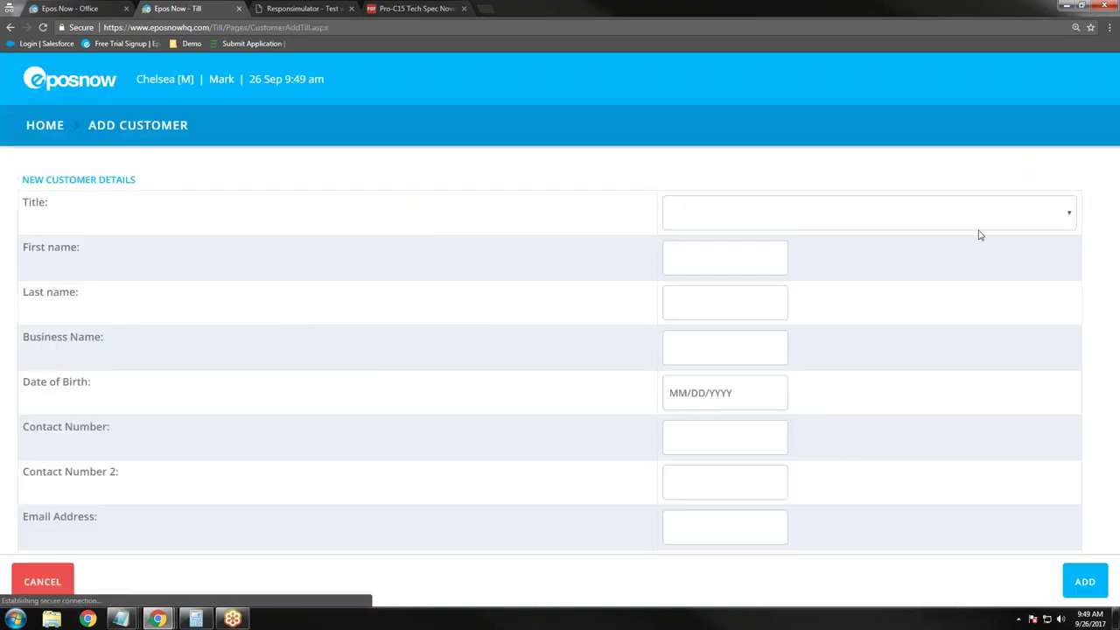
left_click(946, 219)
left_click(890, 253)
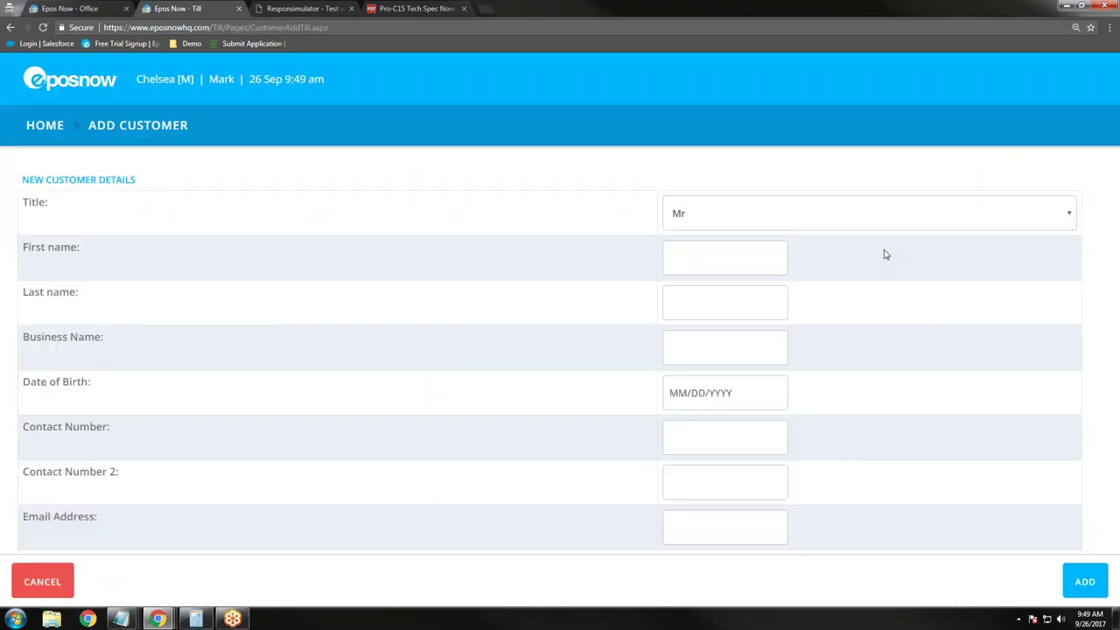
left_click(742, 266)
left_click(725, 309)
Step: Enter the customer's contact number and save the new customer
left_click(705, 440)
type("5558887777")
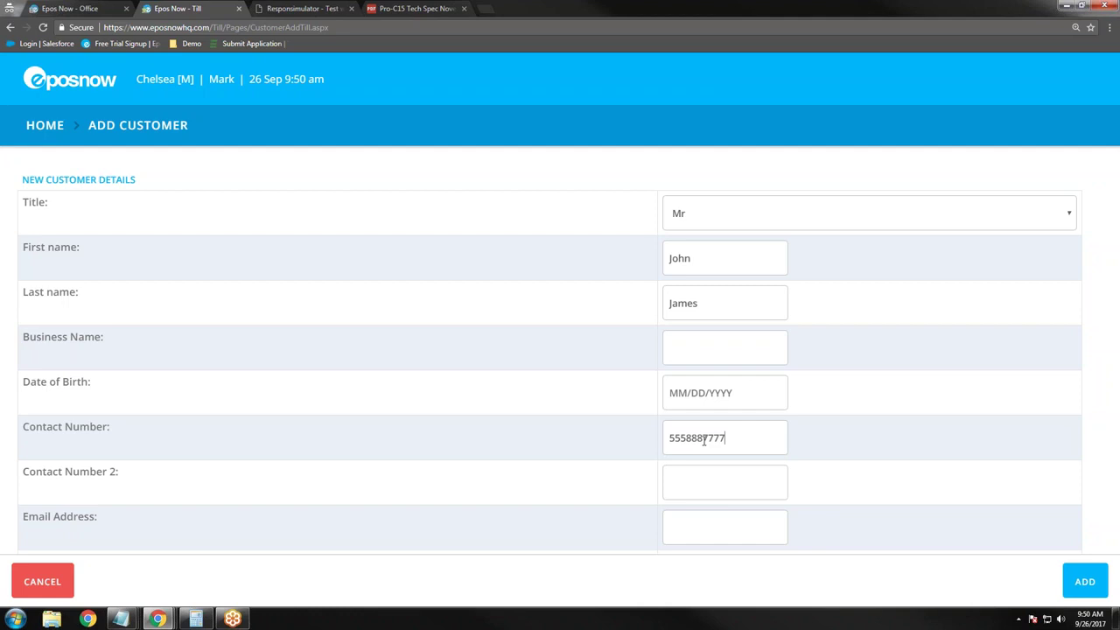
right_click(705, 440)
left_click(680, 528)
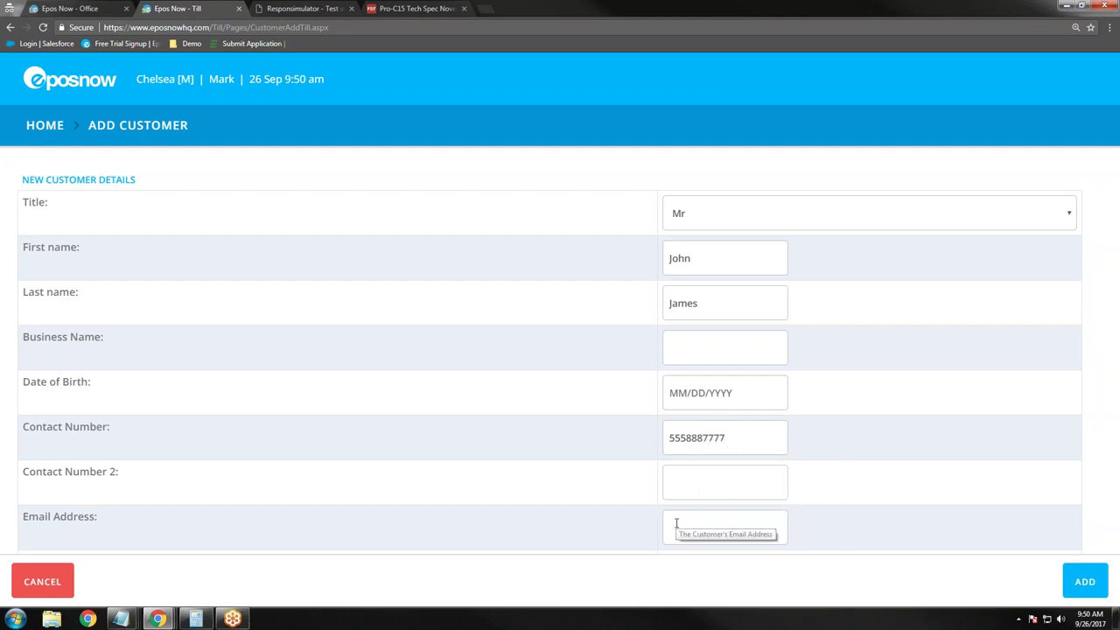
scroll(618, 482, "down", 2)
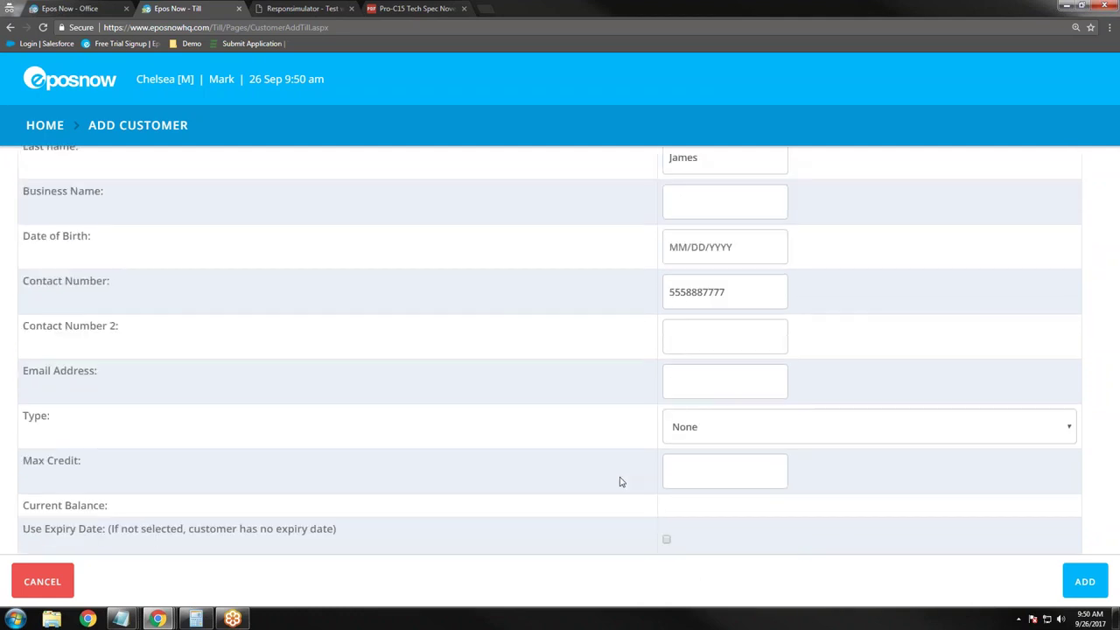
left_click(1085, 595)
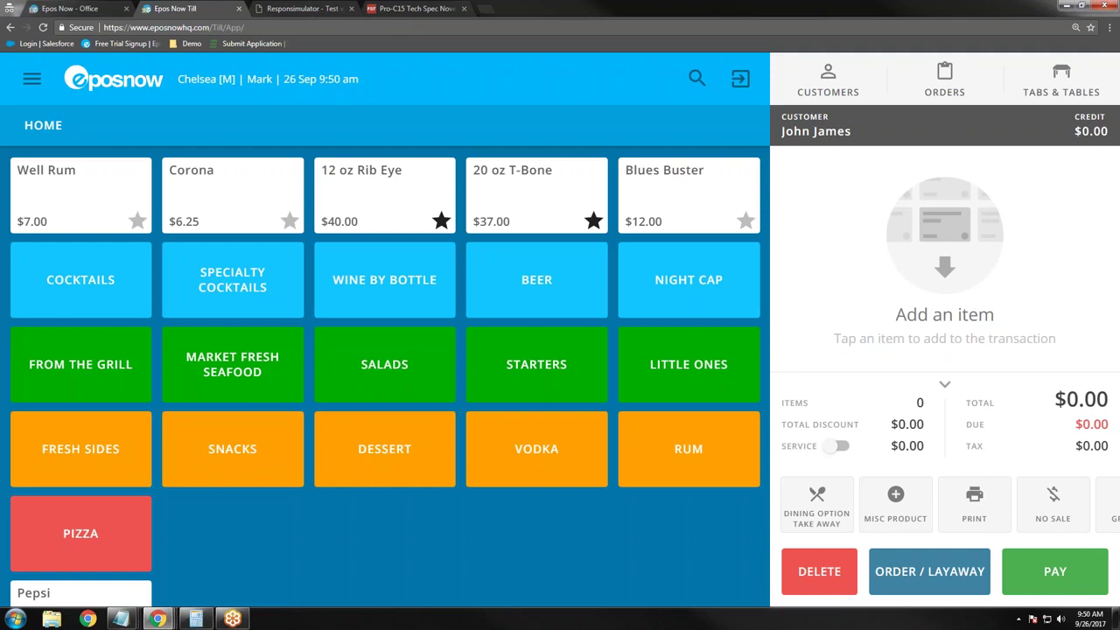
Step: Add a Blues Buster and Lemon Drops from Cocktails, then send the $28.00 order without a table
left_click(70, 306)
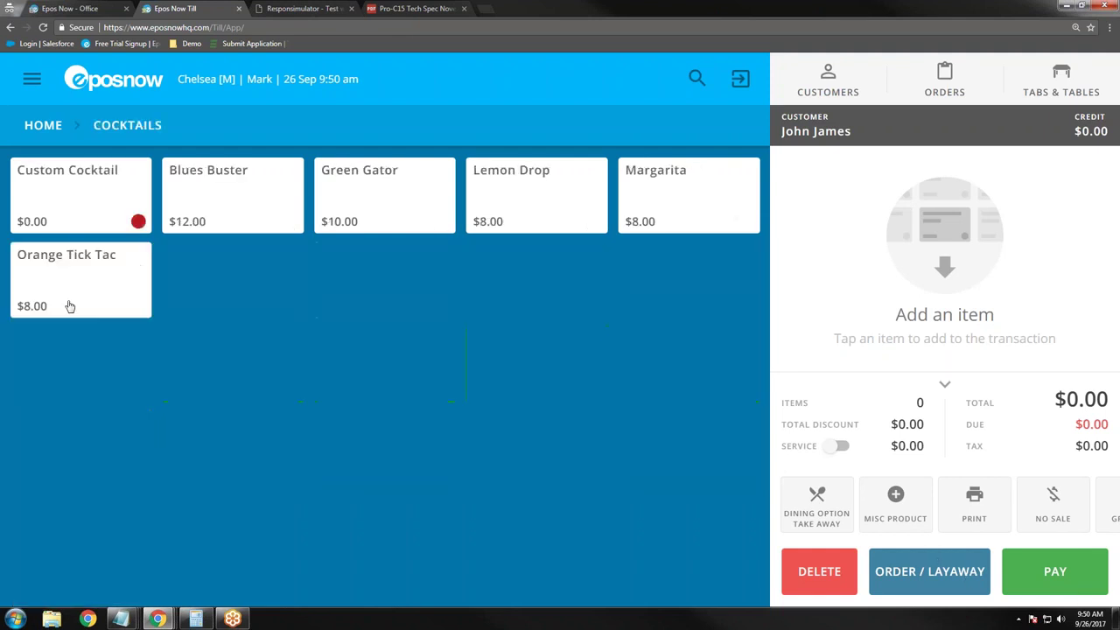
left_click(221, 207)
left_click(547, 377)
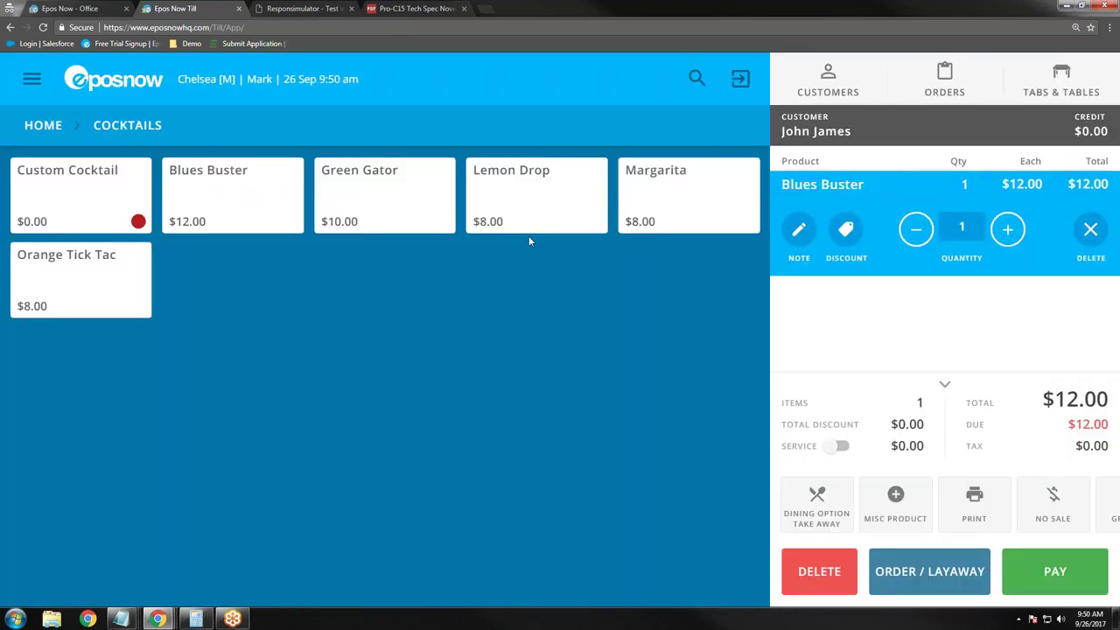
left_click(530, 210)
left_click(530, 210)
left_click(530, 210)
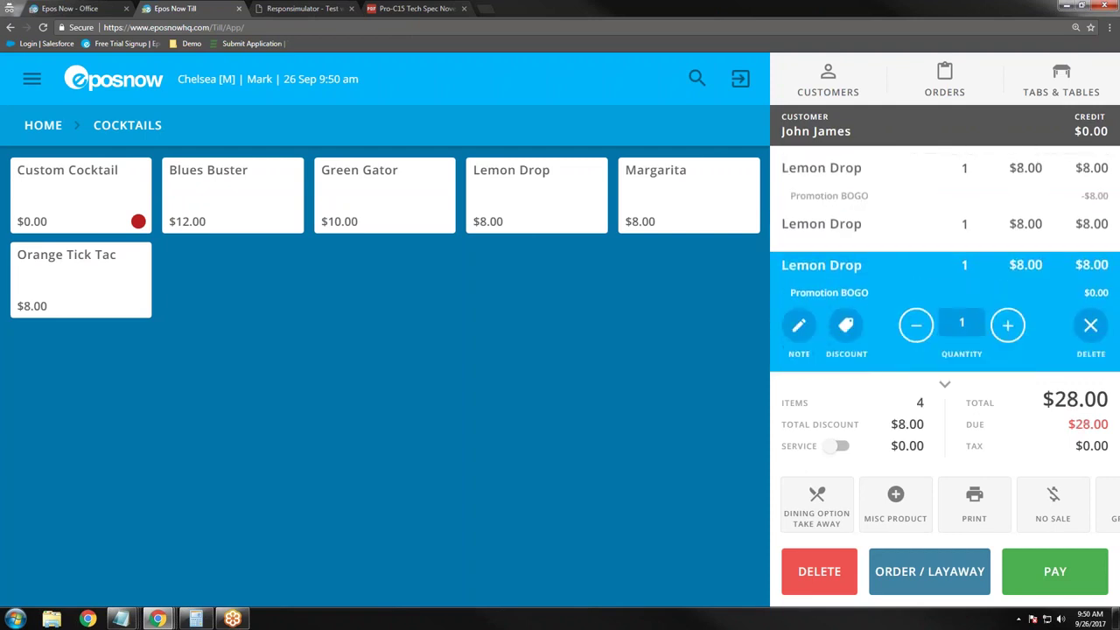
left_click(945, 384)
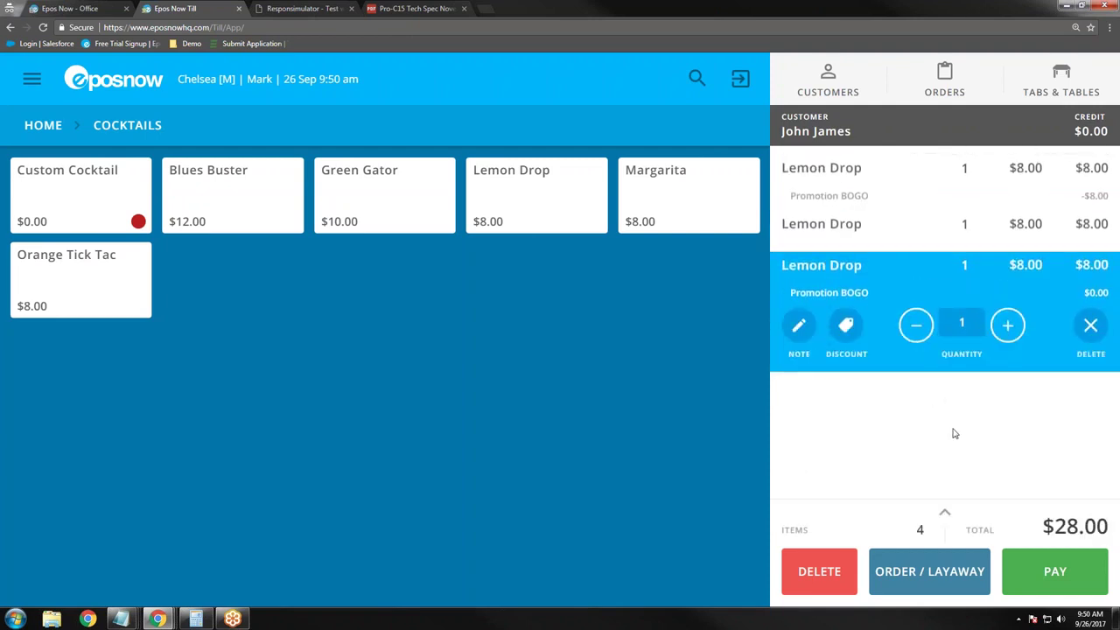
left_click(943, 579)
left_click(532, 383)
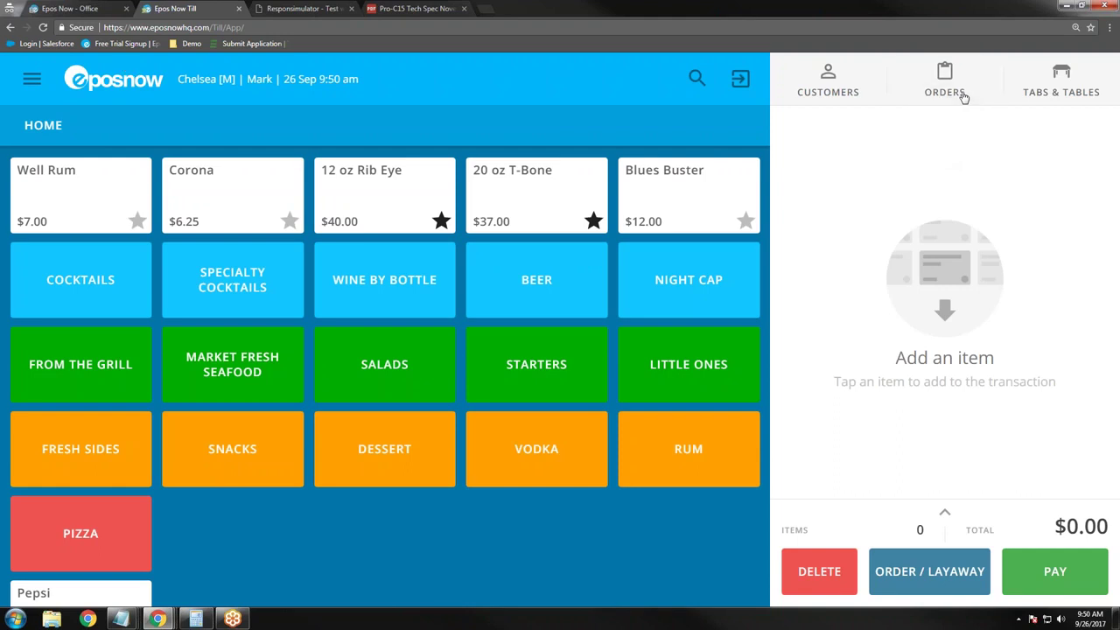
Step: Find the $28.00 takeaway order among the staff member's placed orders and resume it onto the ticket
left_click(963, 96)
left_click(332, 126)
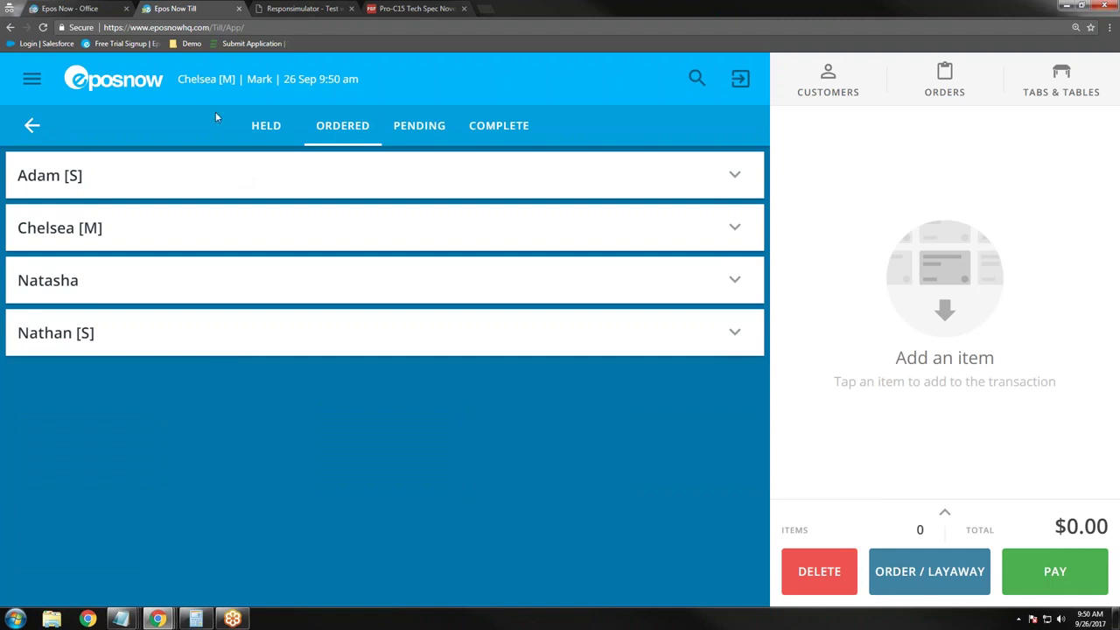
left_click(503, 132)
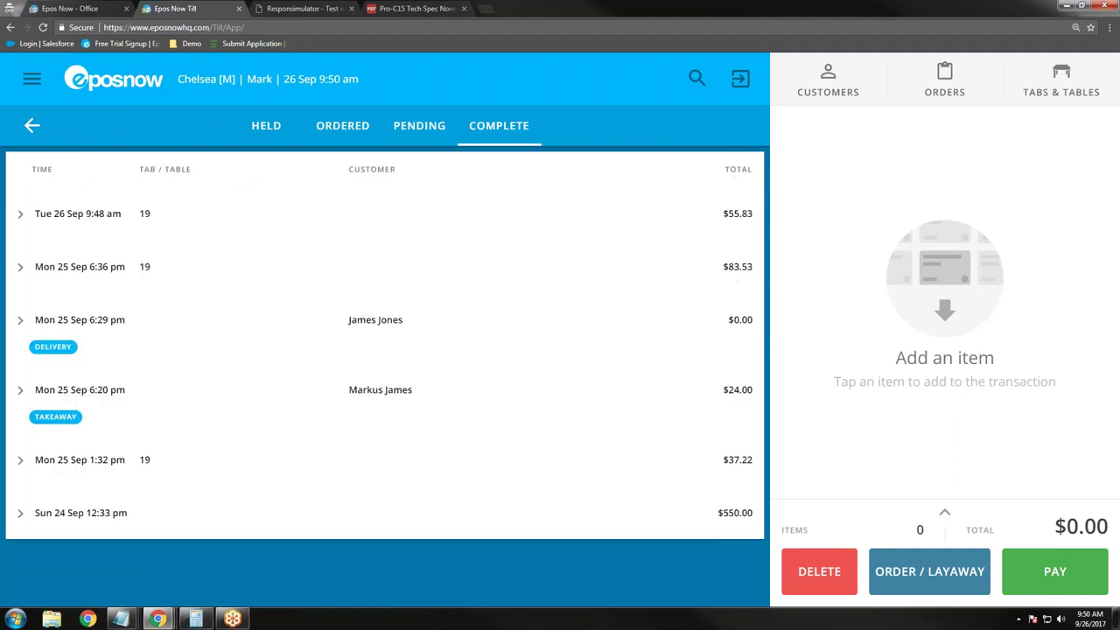
left_click(342, 125)
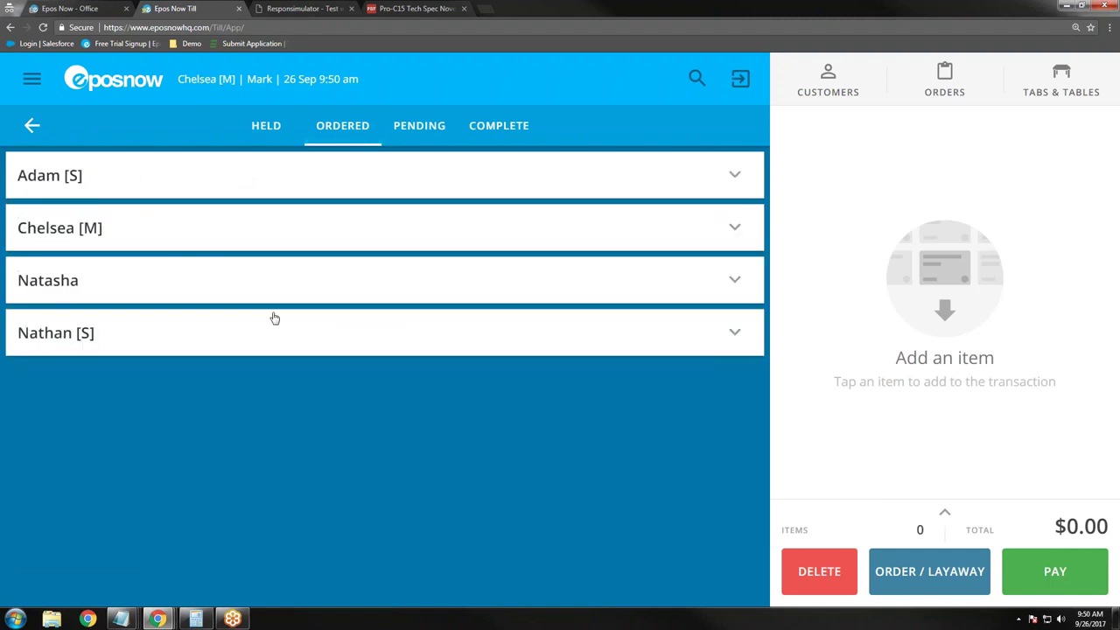
left_click(206, 239)
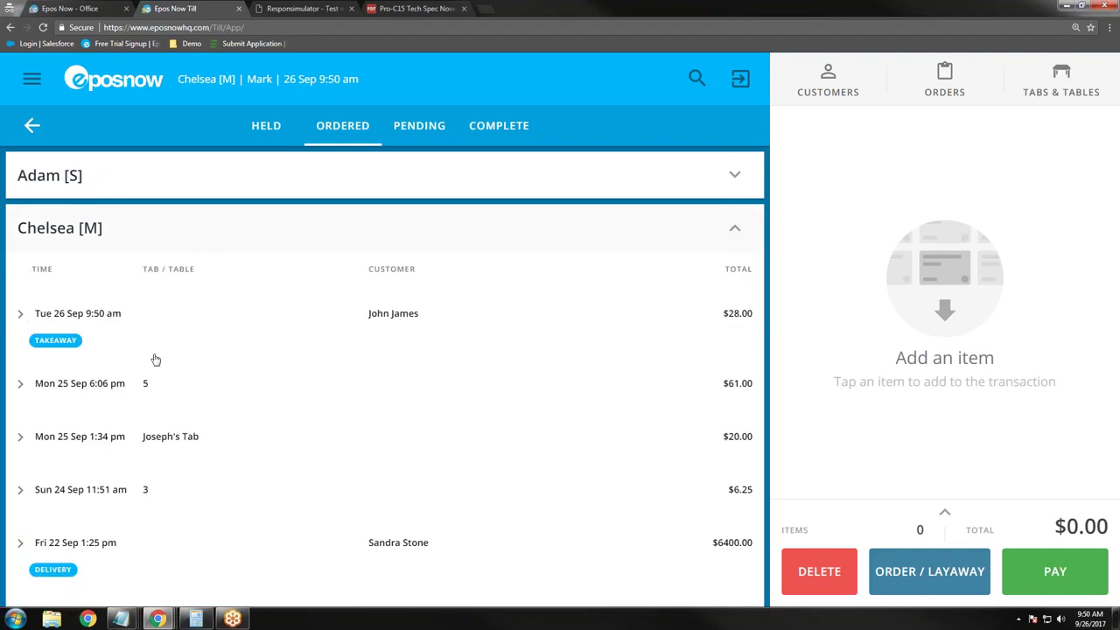
left_click(447, 333)
left_click(617, 395)
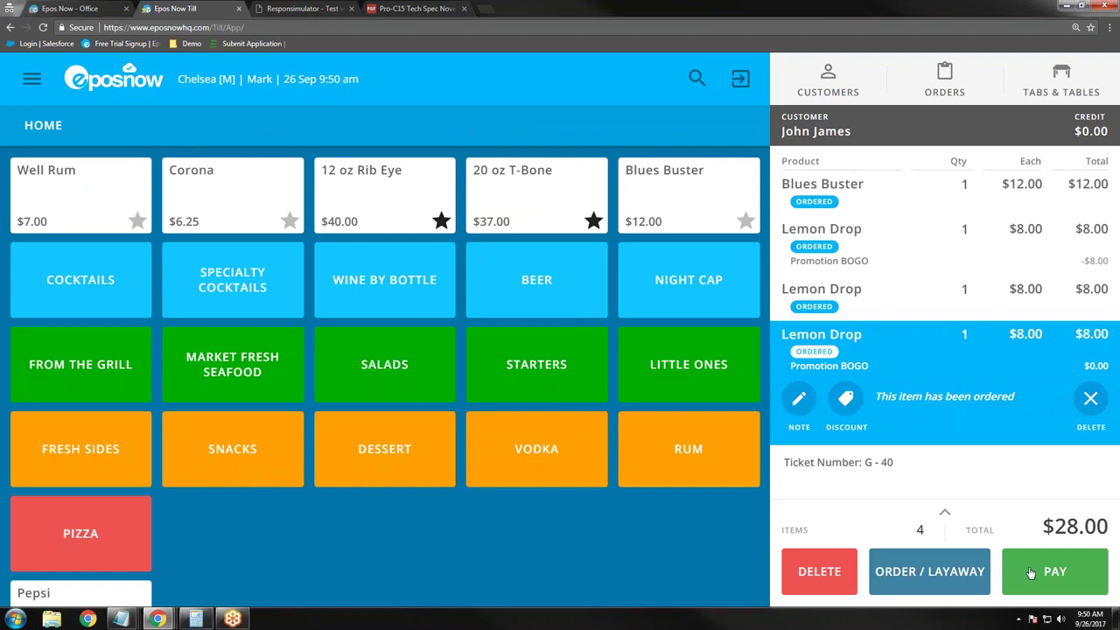
Step: Pay the $28.00 order by card without printing a receipt, leaving an empty $0.00 ticket
left_click(1031, 572)
left_click(300, 523)
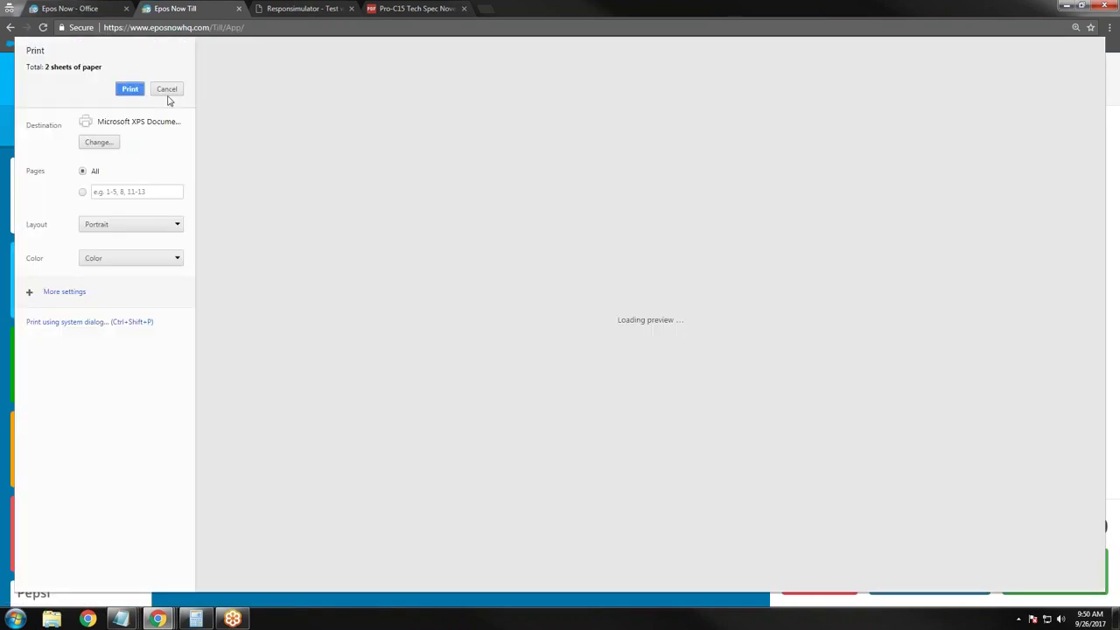
left_click(166, 90)
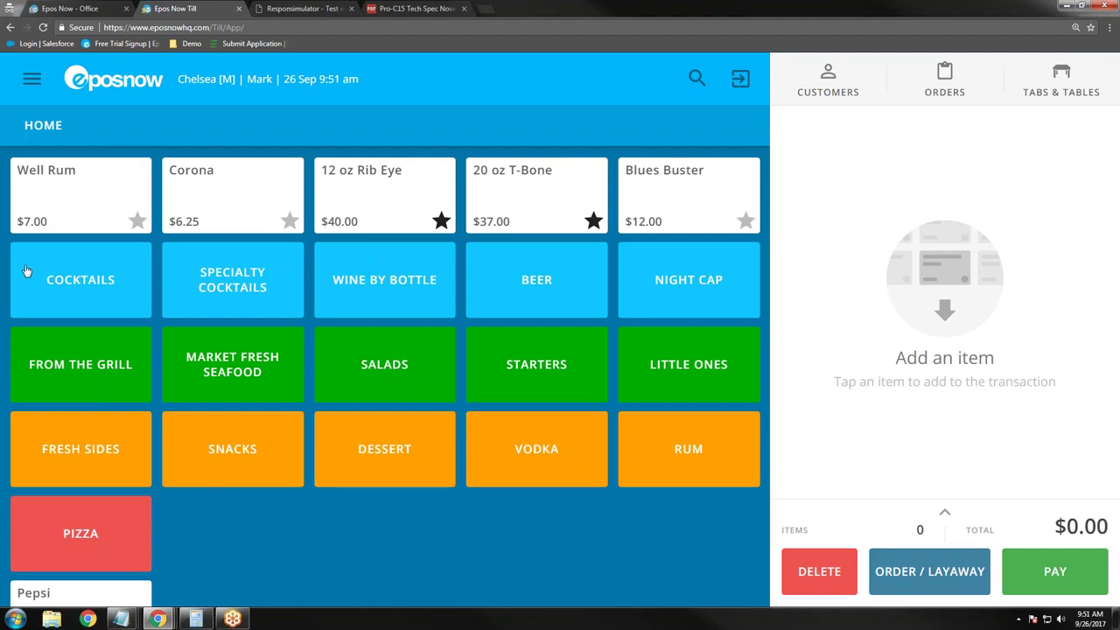
Step: Go to the Epos Now - Office Reporting Dashboard, peek at the Sales and Stock reports, then switch to Responsimulator
left_click(88, 8)
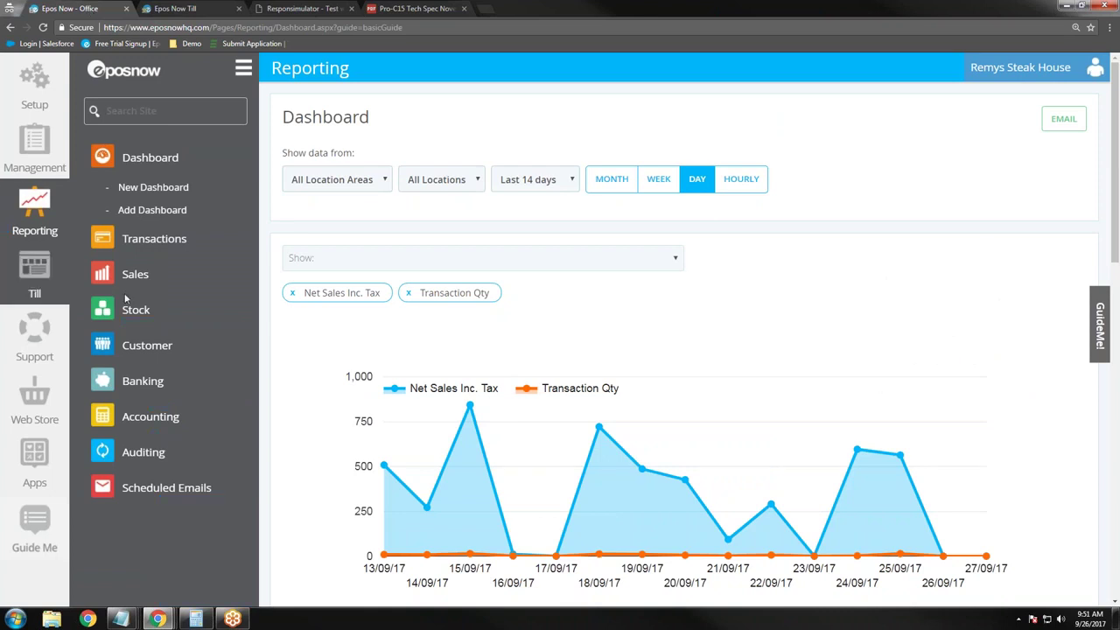
left_click(151, 281)
left_click(151, 282)
left_click(164, 320)
left_click(165, 320)
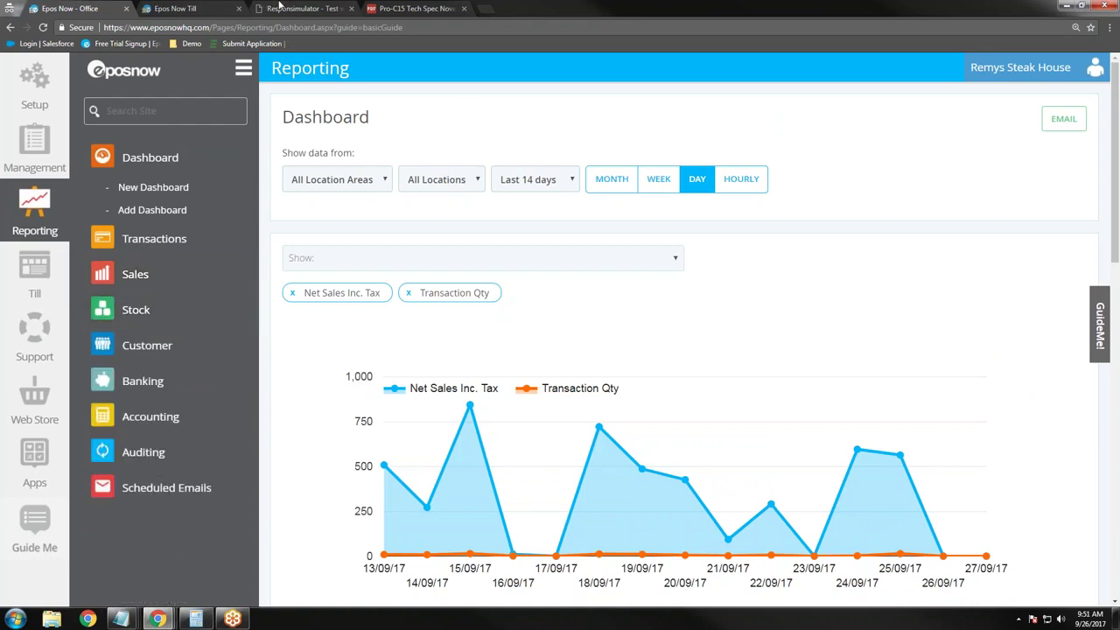
left_click(282, 8)
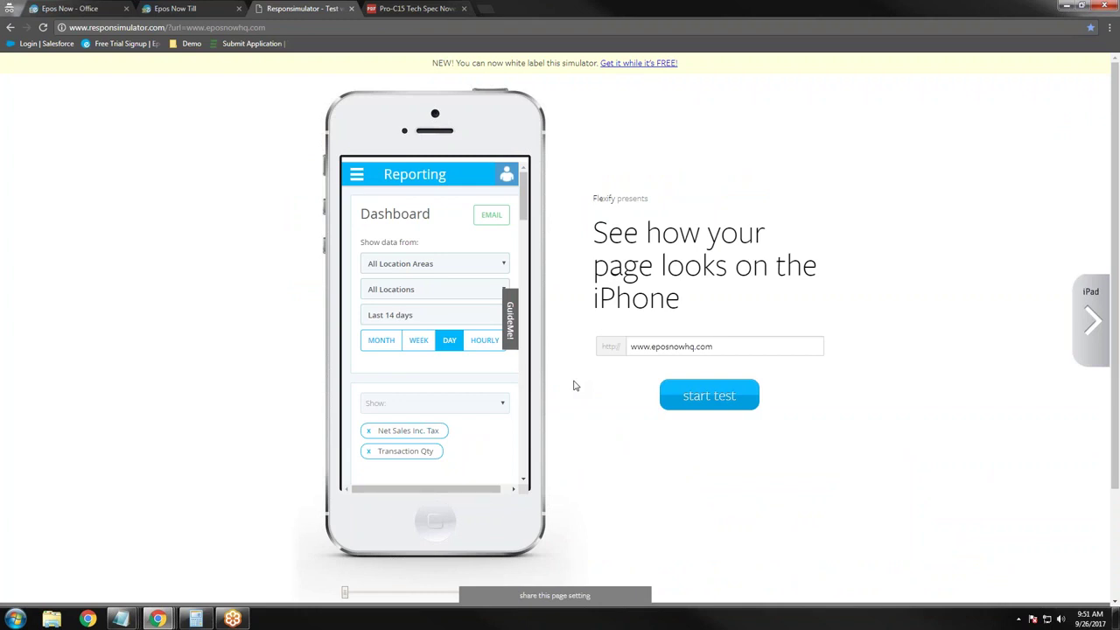
Step: Switch back to the Epos Now - Office tab to see the full-size Reporting Dashboard
left_click(110, 11)
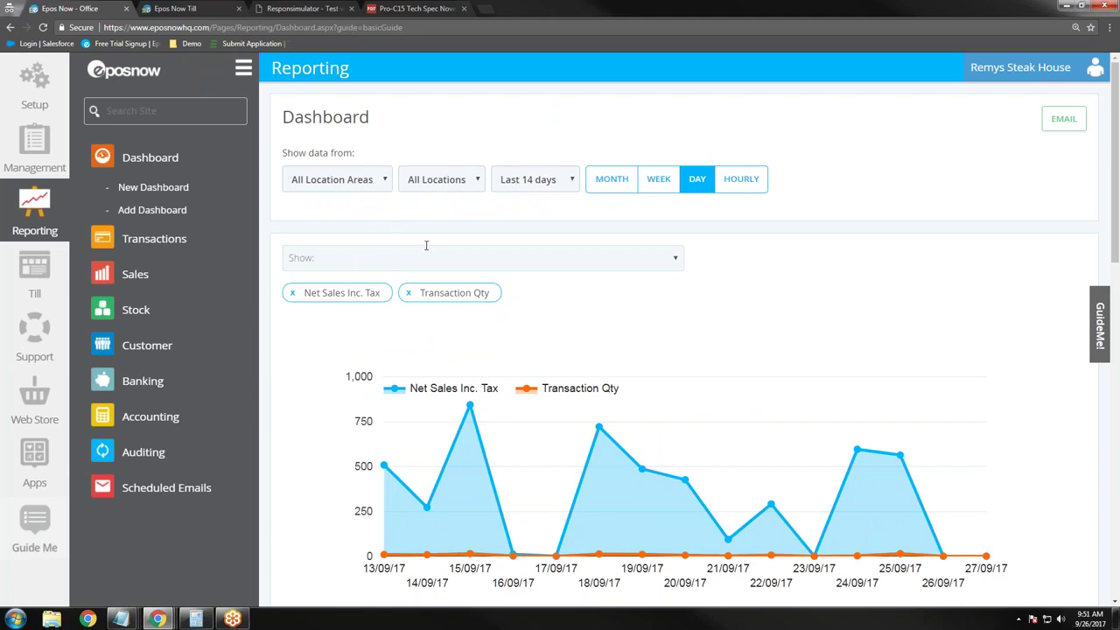
Step: Check the location and date filters, keeping all locations and the last 14 days
left_click(455, 188)
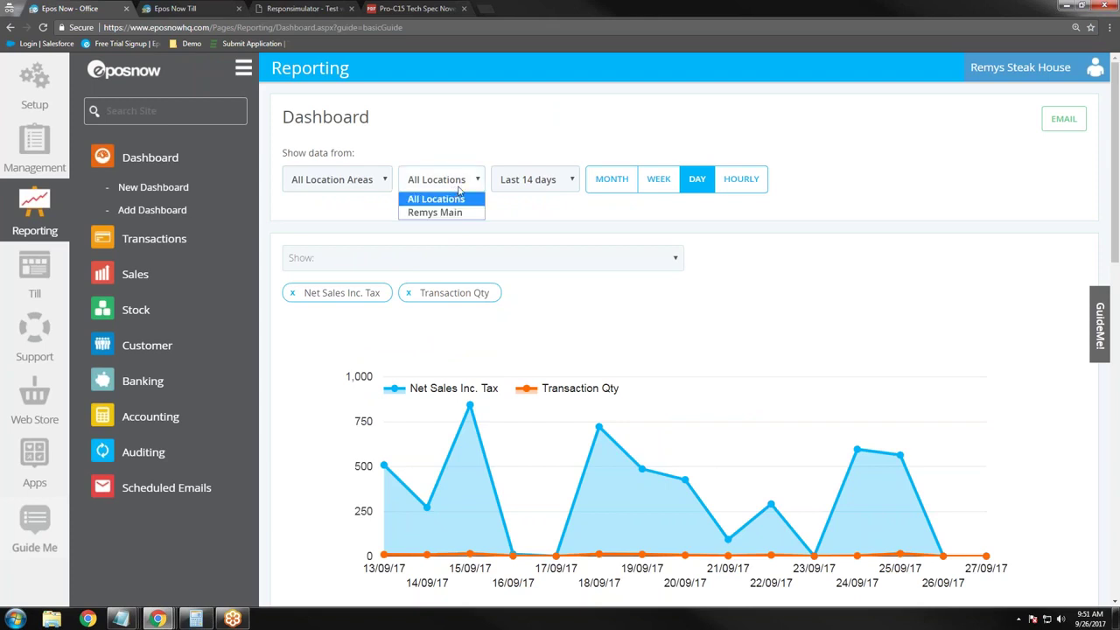
left_click(458, 187)
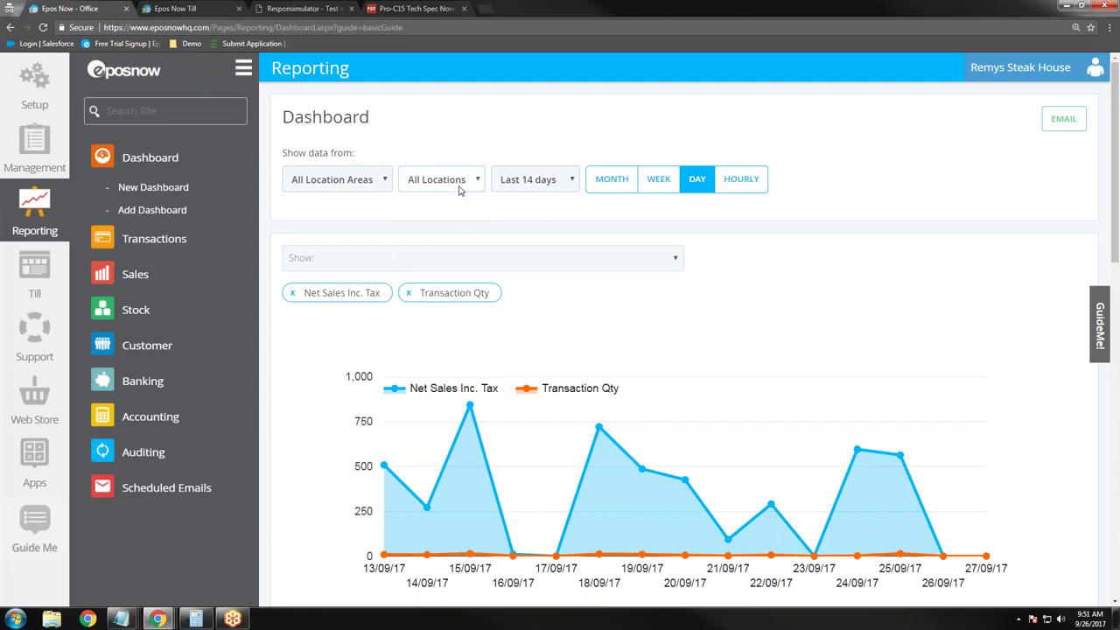
left_click(565, 185)
left_click(567, 184)
right_click(596, 186)
left_click(537, 225)
Step: Read the 14-day chart's point values, then scroll down to the Stock Margin chart and summary tiles
scroll(727, 327, "down", 2)
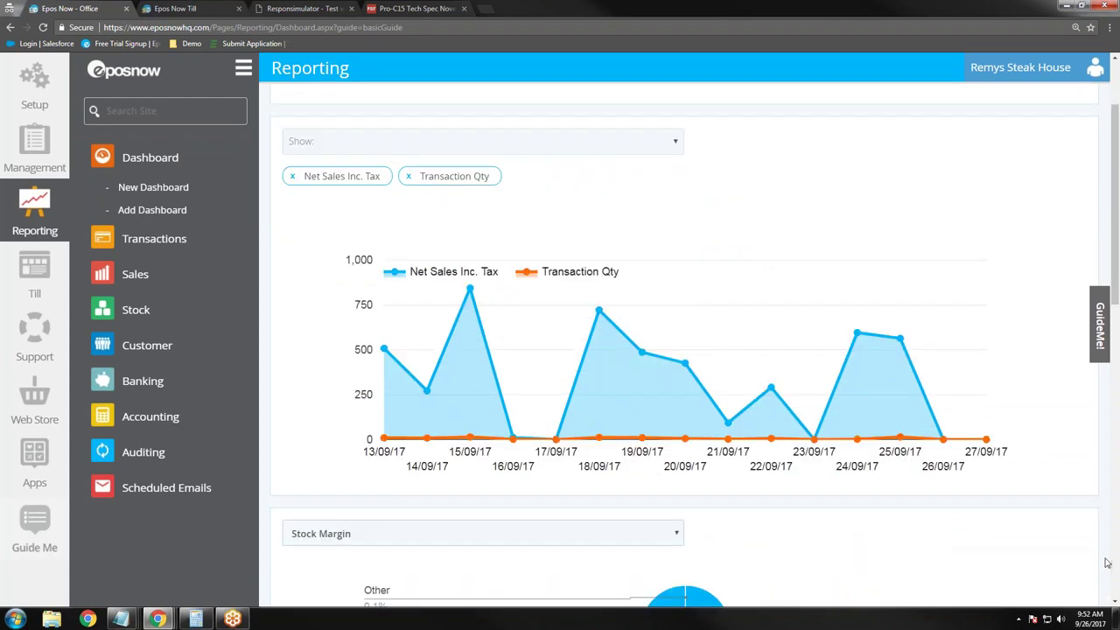
mouse_move(471, 294)
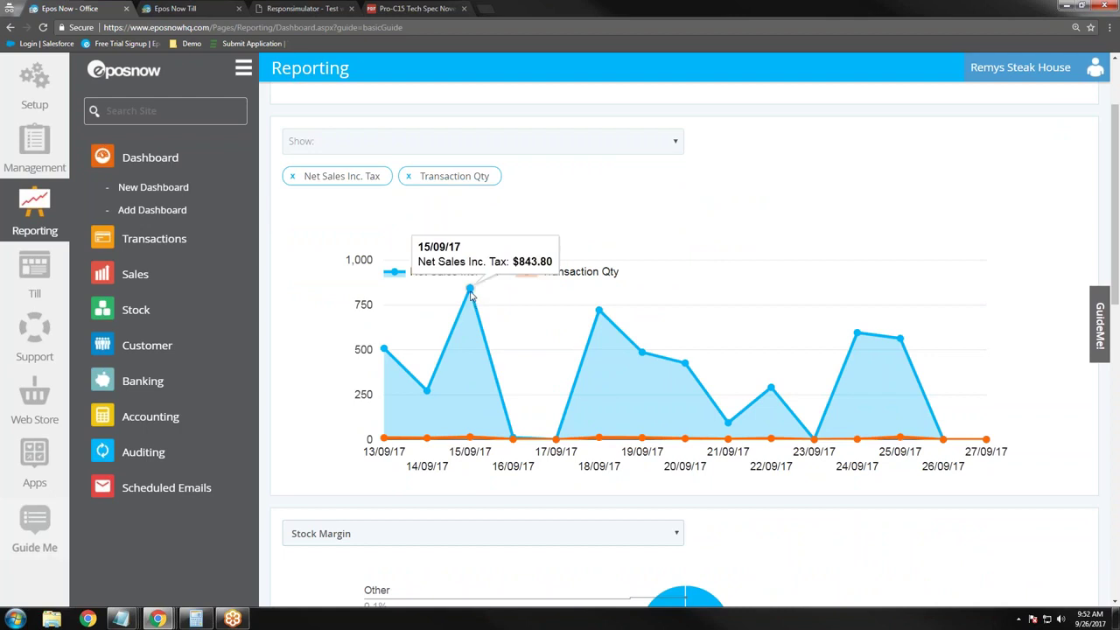
mouse_move(471, 440)
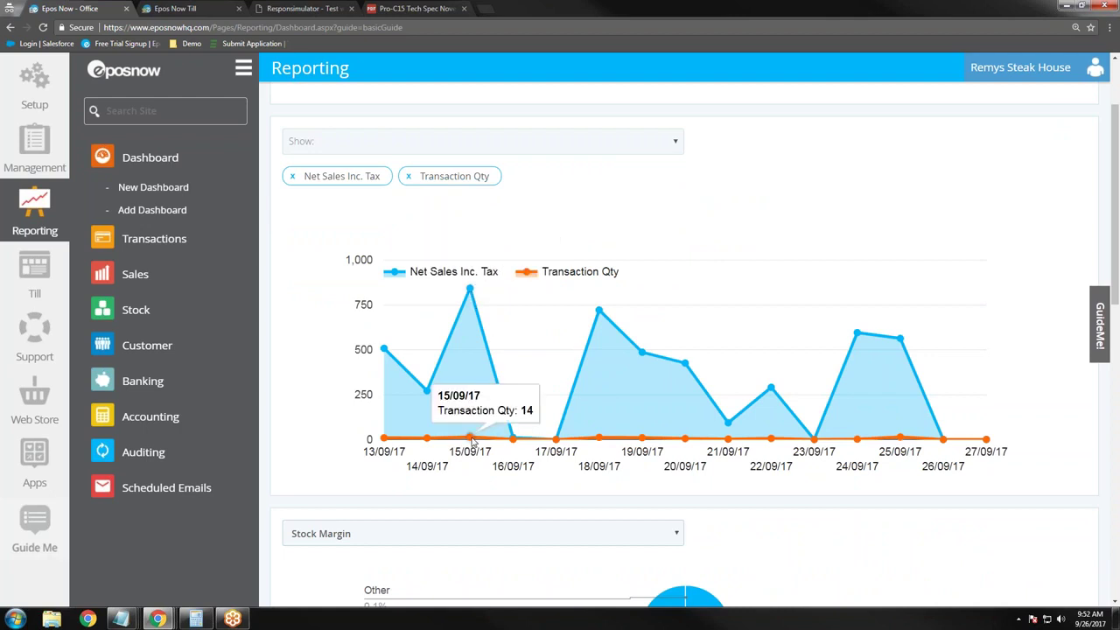
mouse_move(599, 315)
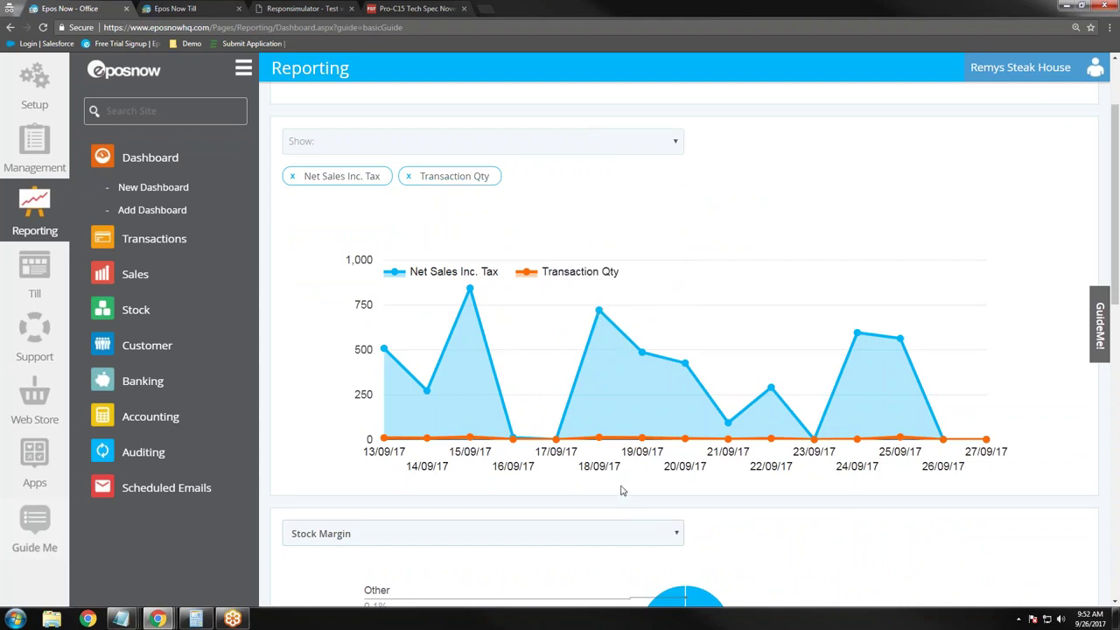
scroll(620, 491, "down", 3)
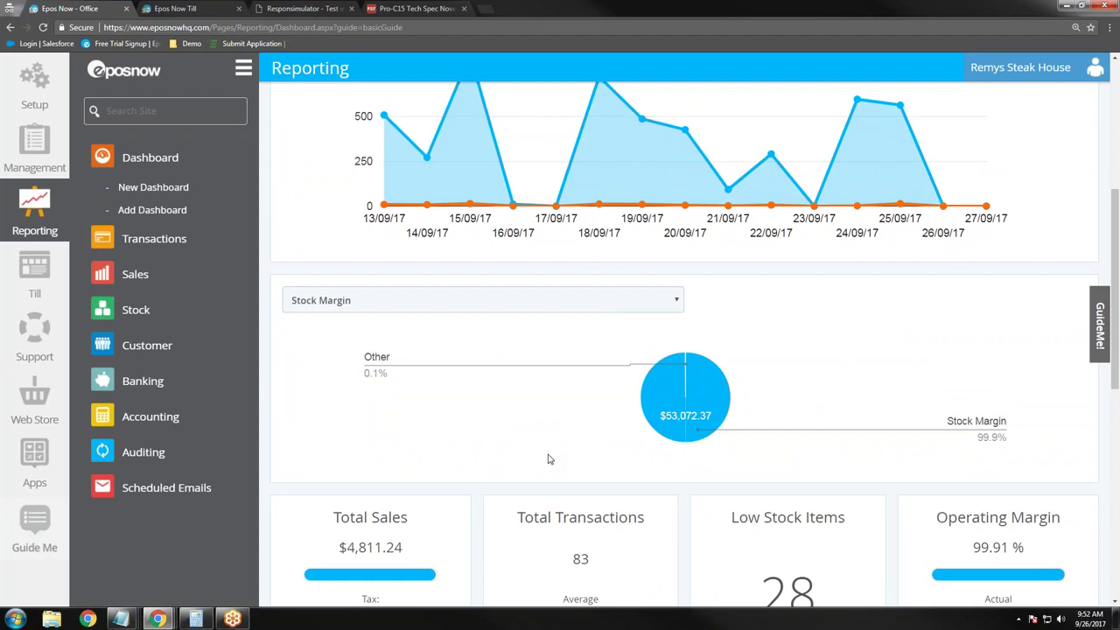
mouse_move(695, 364)
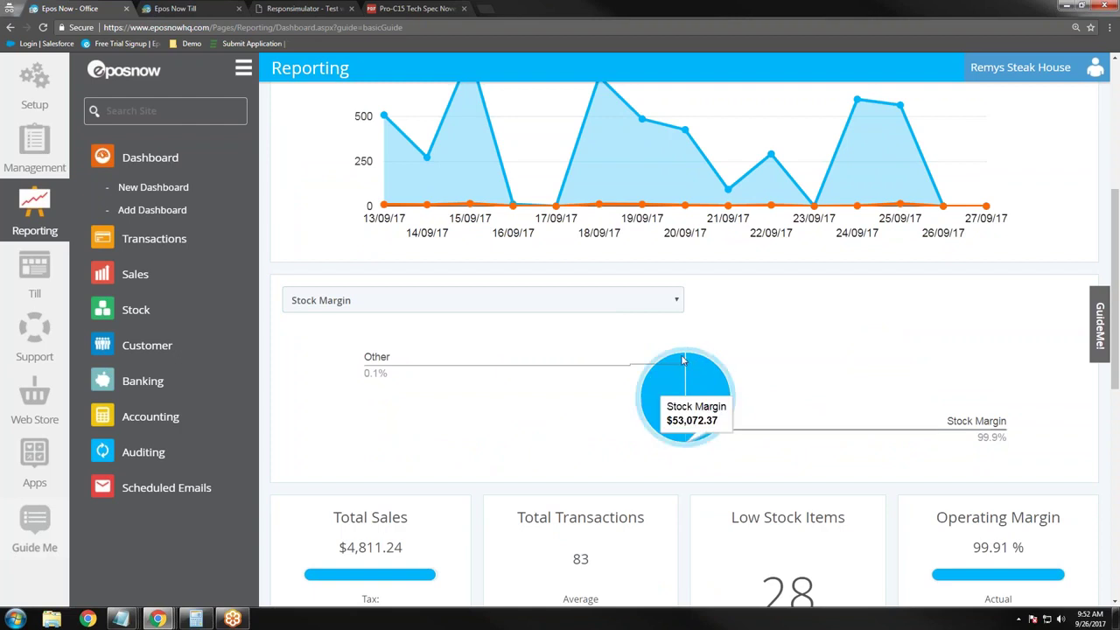
scroll(433, 361, "down", 3)
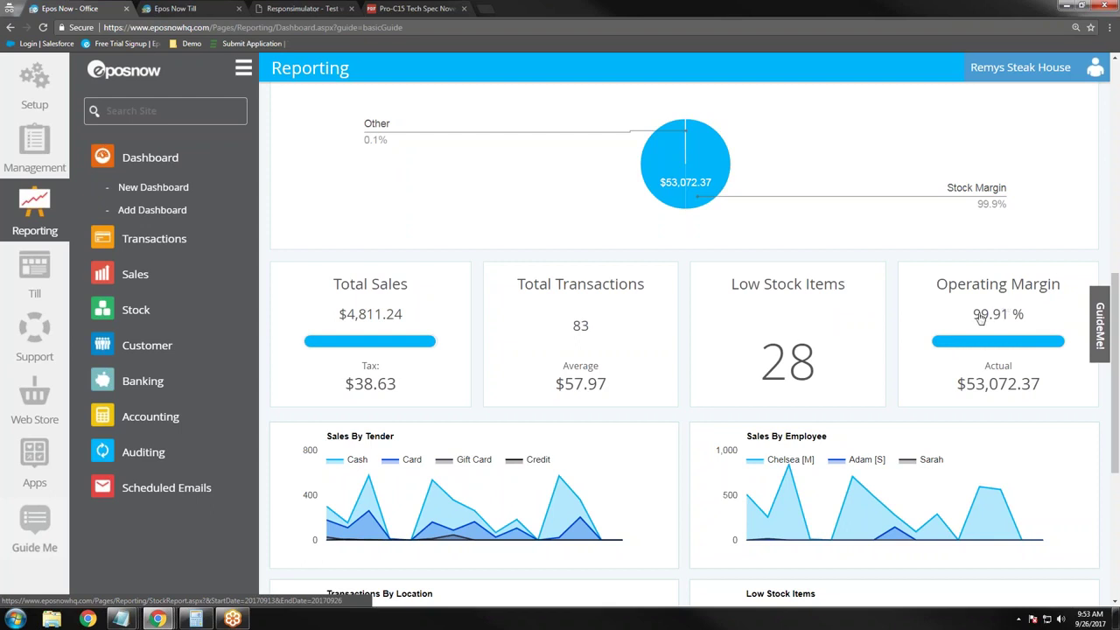
Step: Scroll down to the Transactions By Location, Best Sellers and Returning Customers charts
scroll(910, 394, "down", 4)
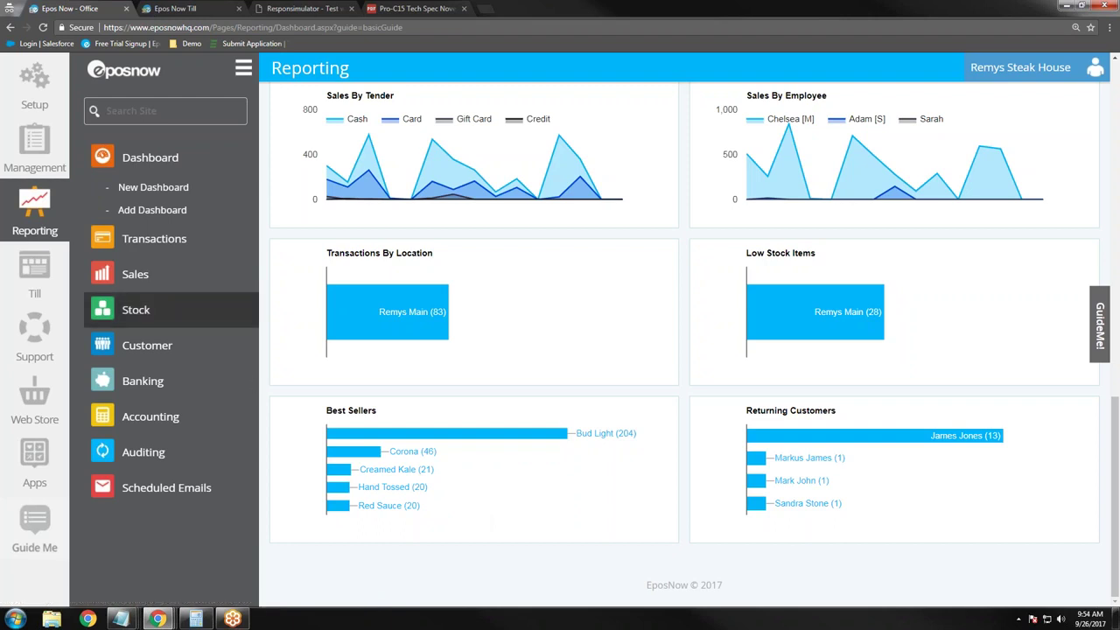
Step: Open the Stock > Non-selling Products report and show data from the last 14 days
left_click(136, 310)
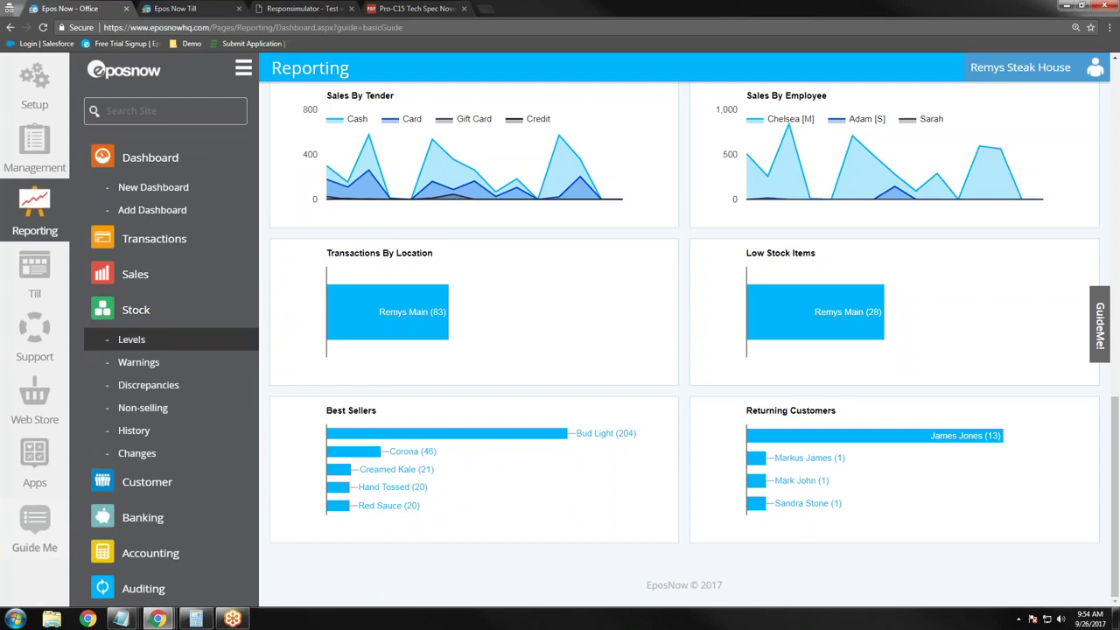
left_click(184, 413)
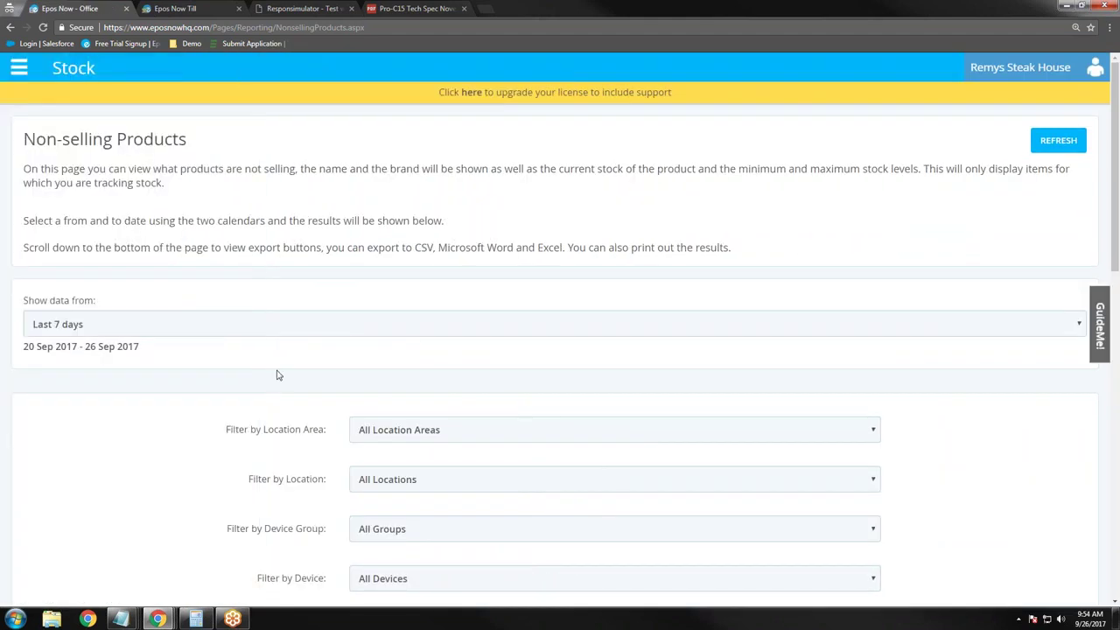
left_click(270, 327)
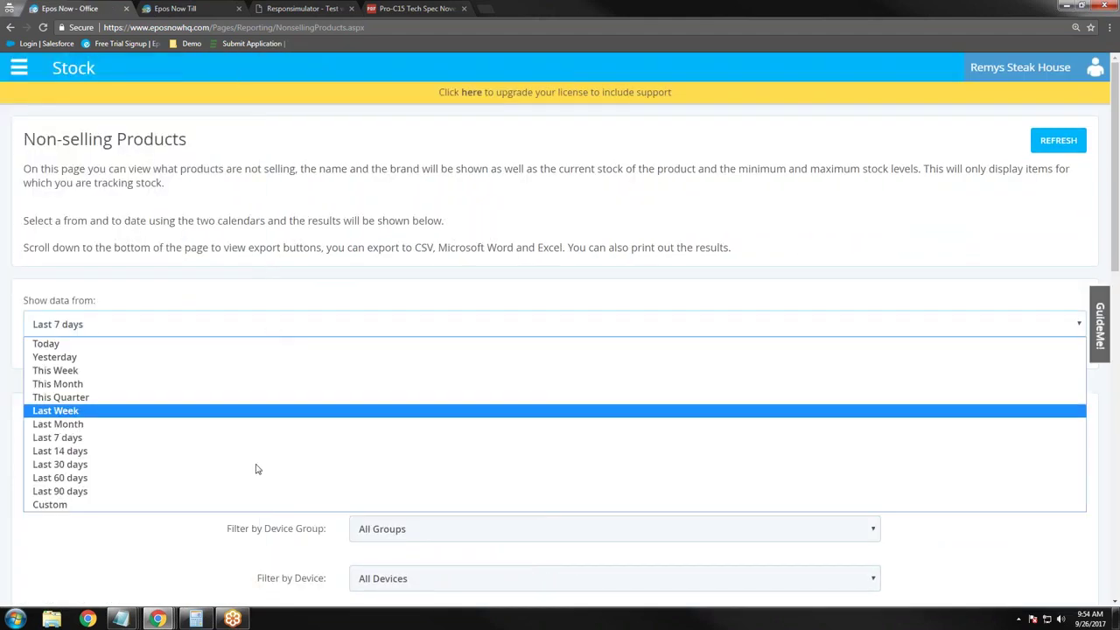
left_click(246, 452)
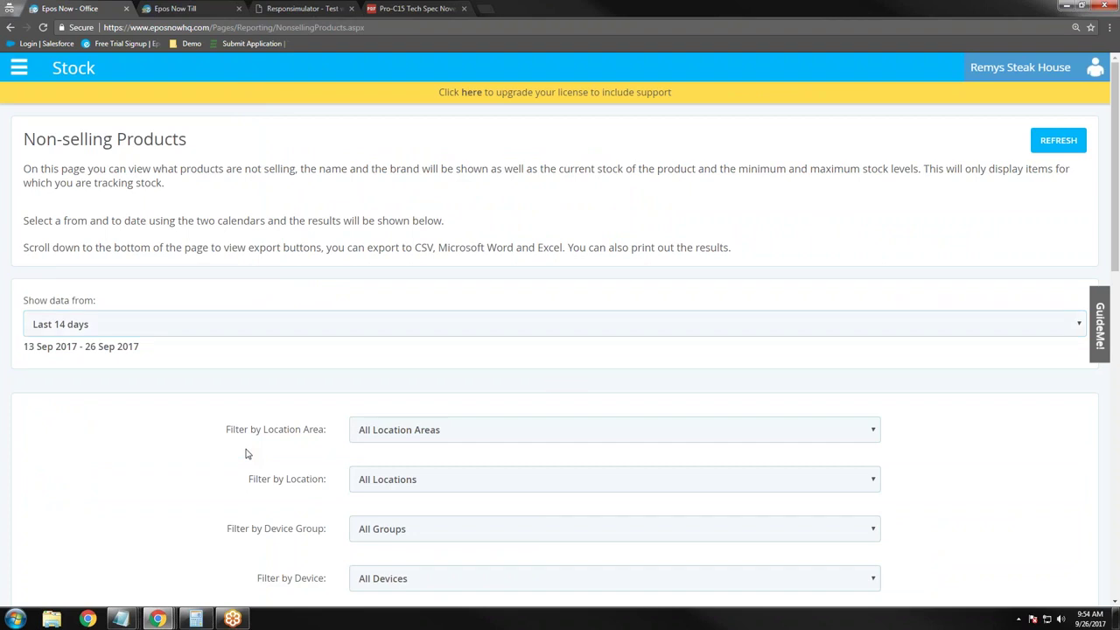
Step: Scroll through the non-selling products stock-level table and back to the top
scroll(246, 453, "down", 4)
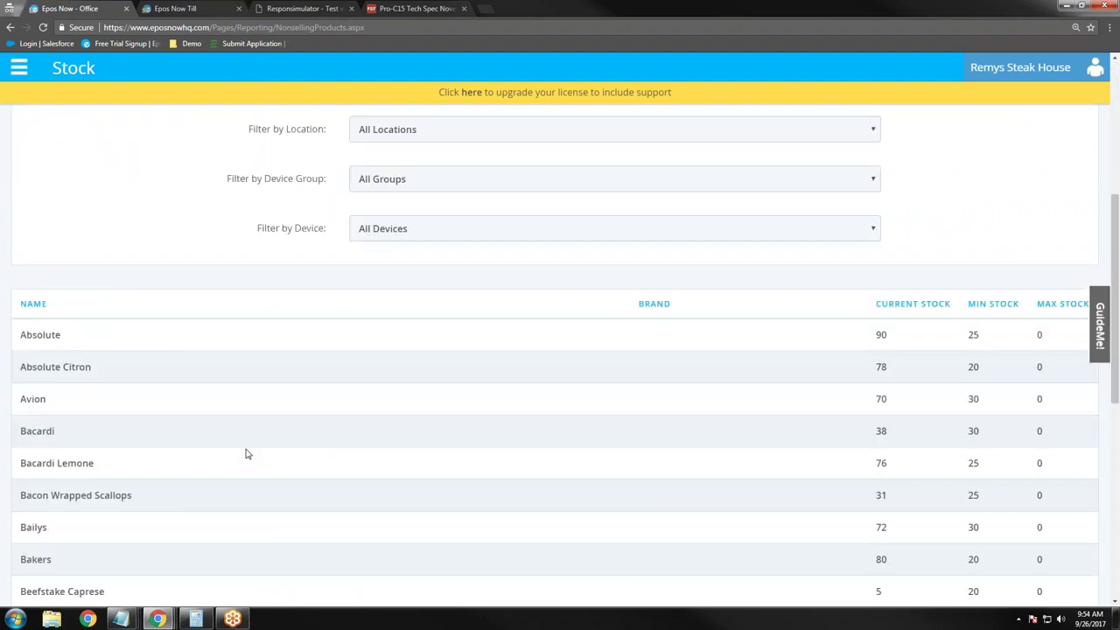
scroll(246, 454, "down", 2)
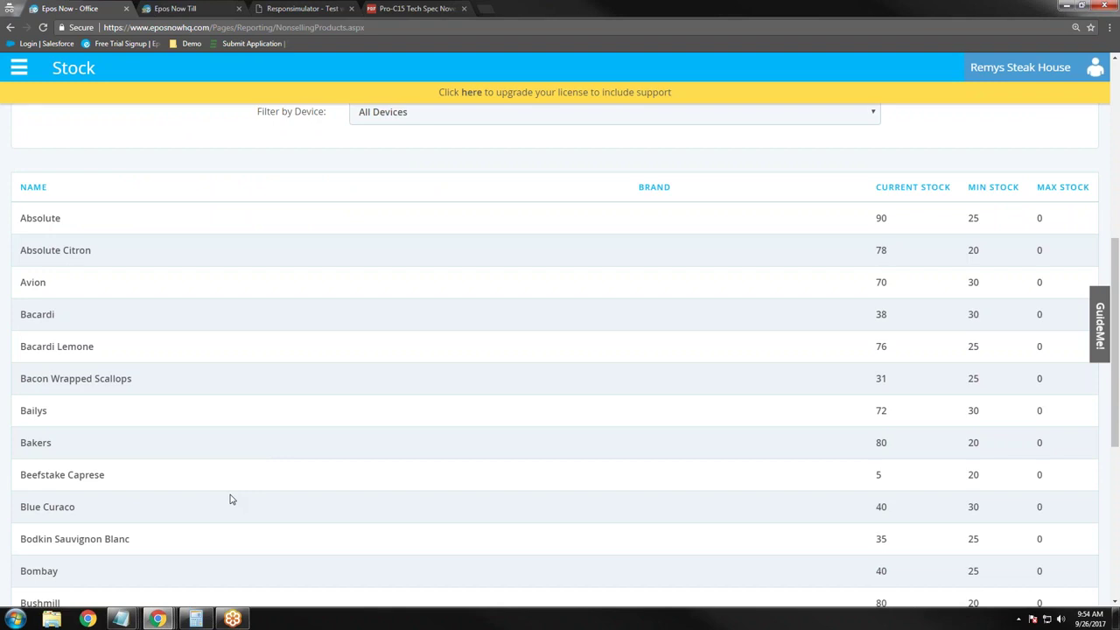
scroll(232, 498, "down", 3)
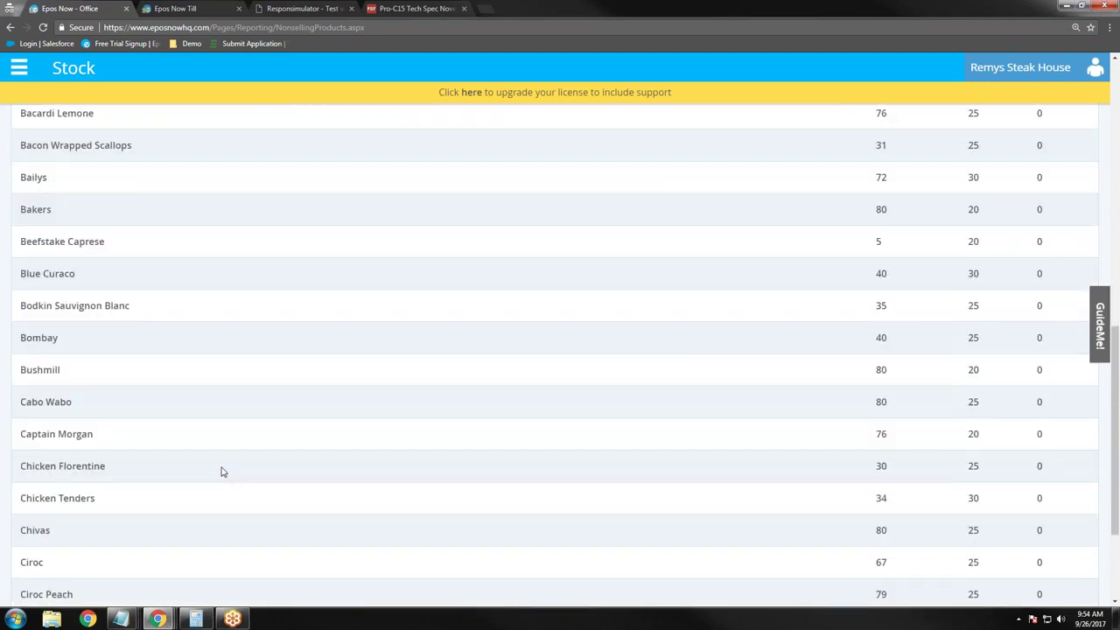
scroll(217, 471, "down", 1)
scroll(132, 306, "up", 1)
scroll(124, 281, "up", 1)
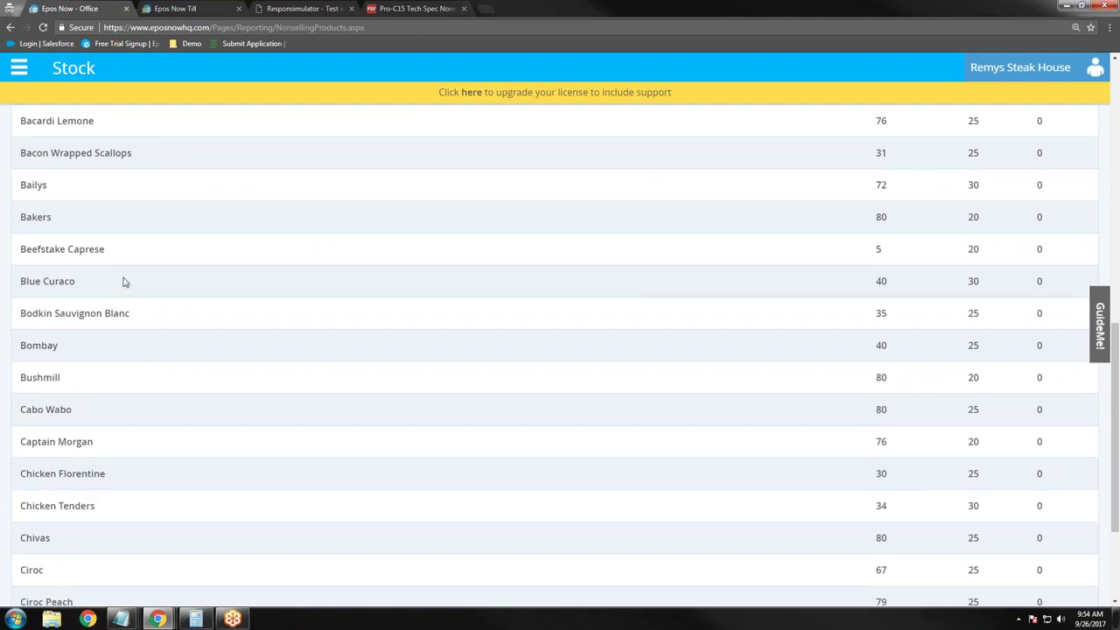
scroll(123, 282, "up", 2)
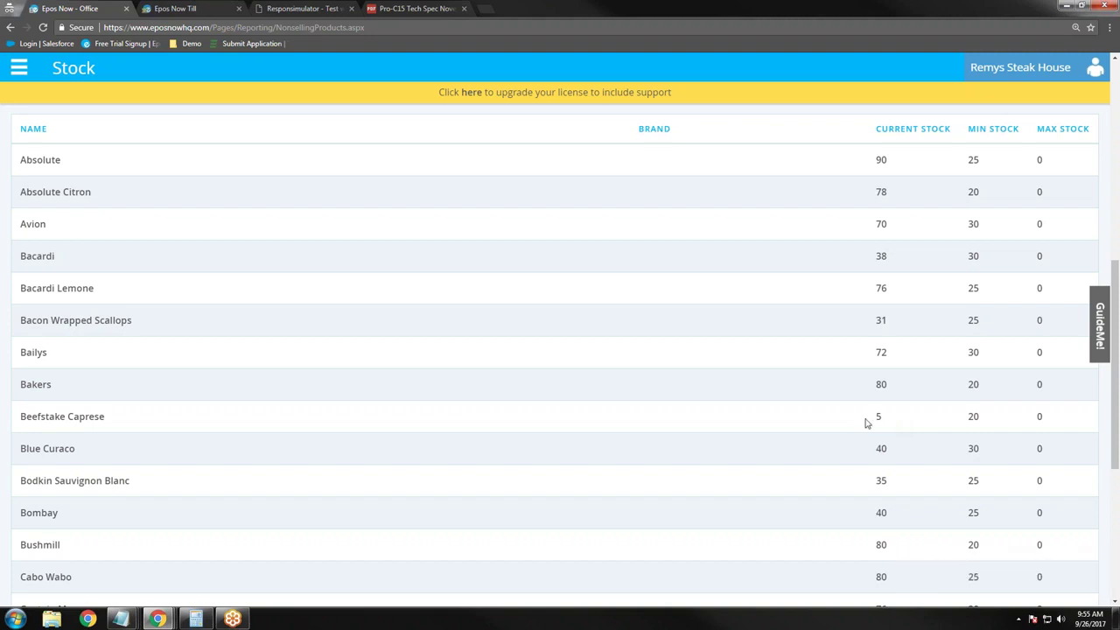
scroll(435, 400, "up", 3)
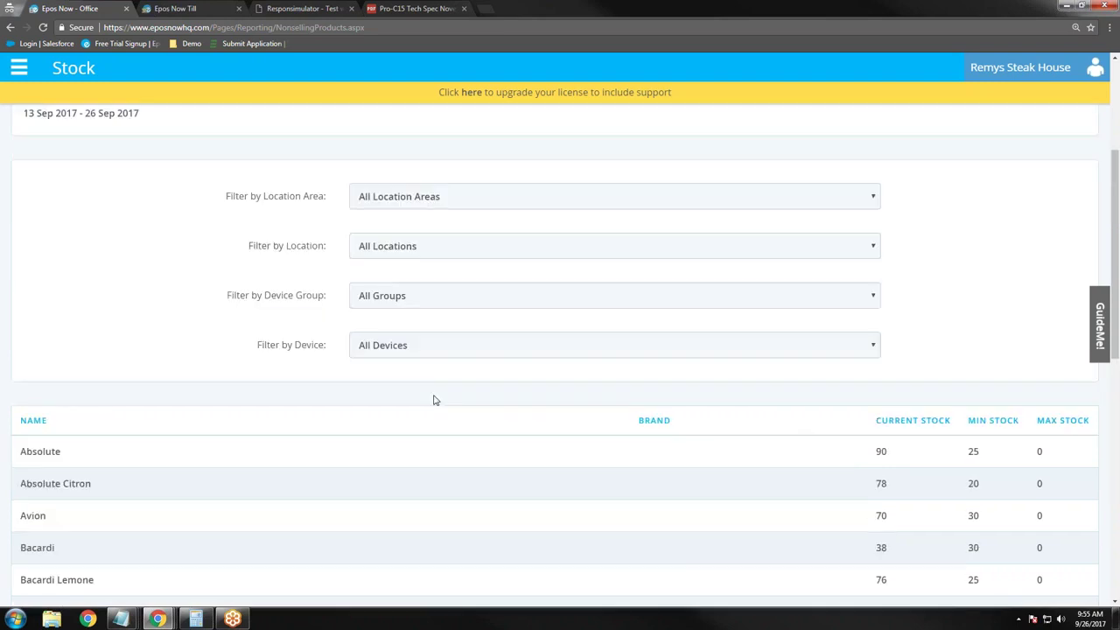
scroll(435, 400, "up", 3)
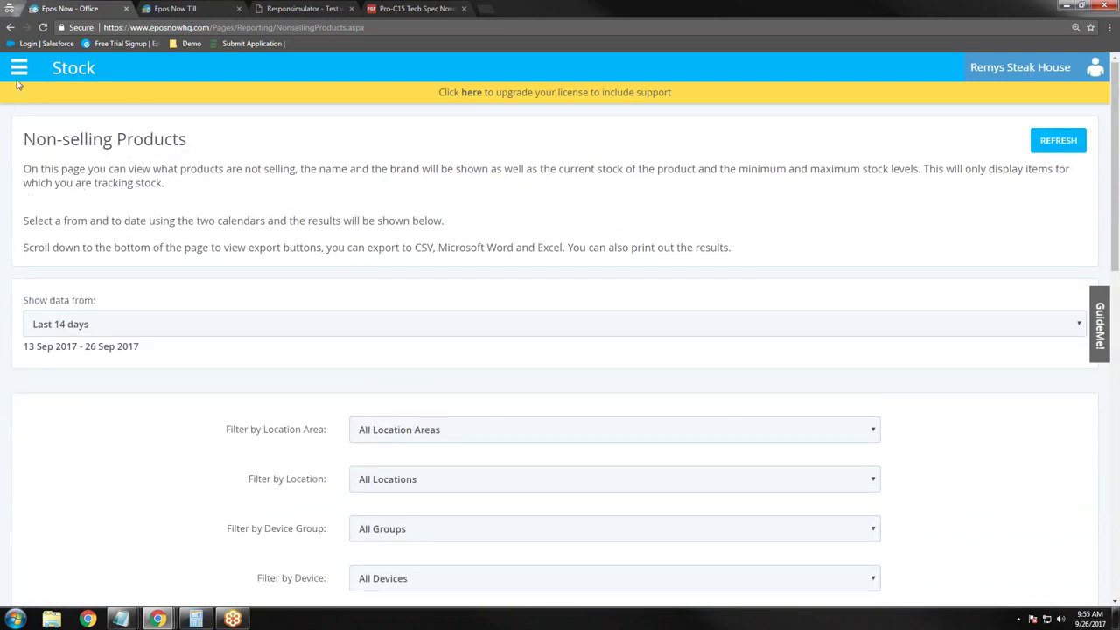
Step: Open the navigation menu and browse the Auditing and Accounting report lists
left_click(20, 70)
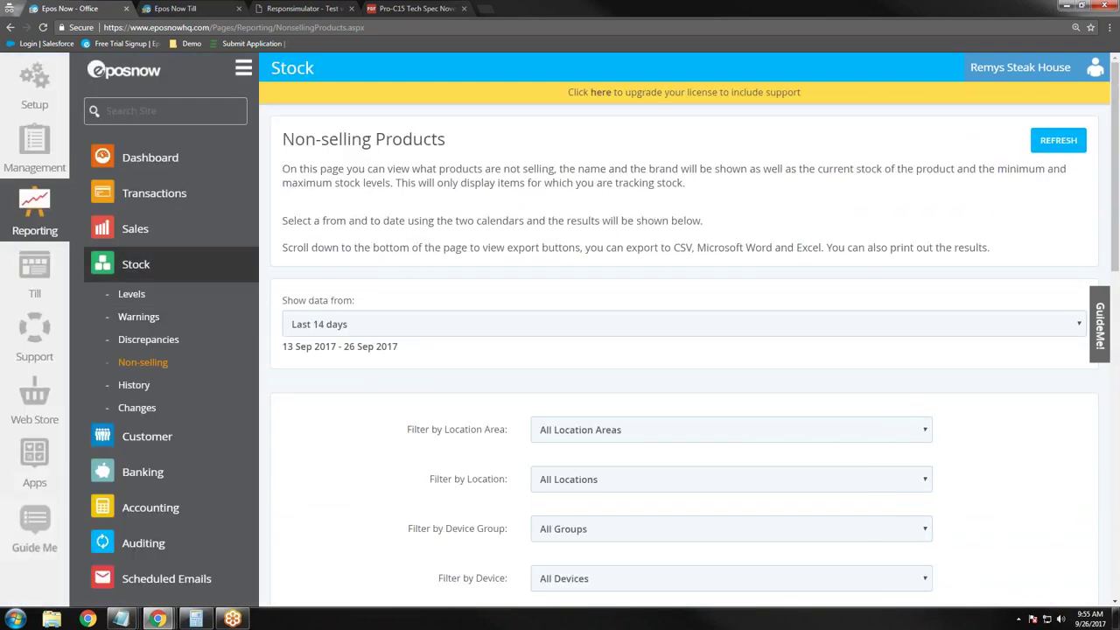
left_click(136, 265)
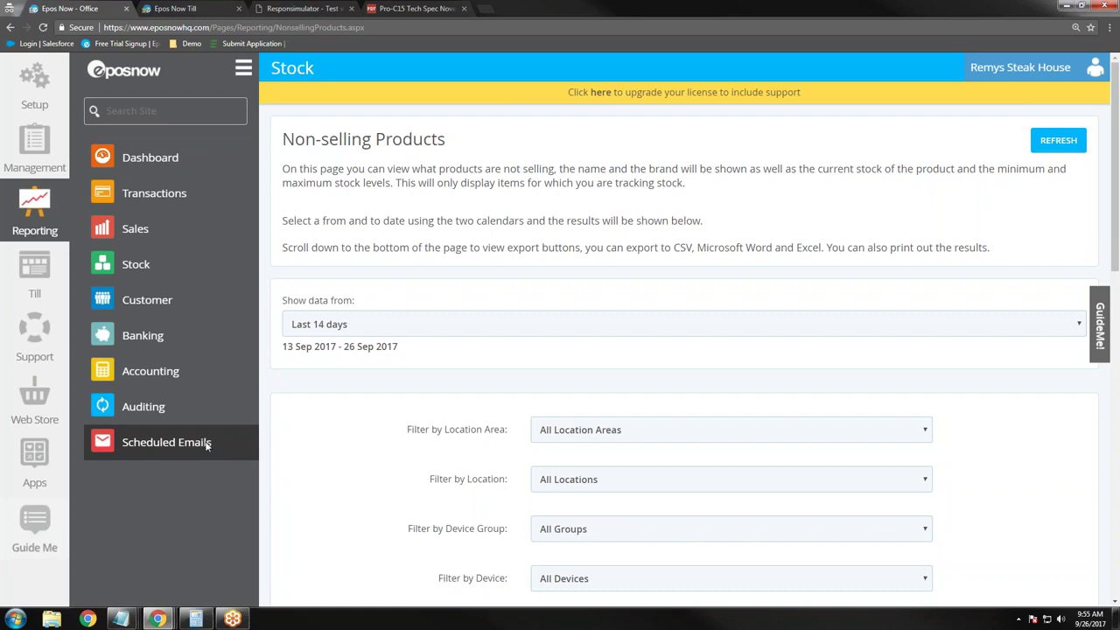
left_click(215, 413)
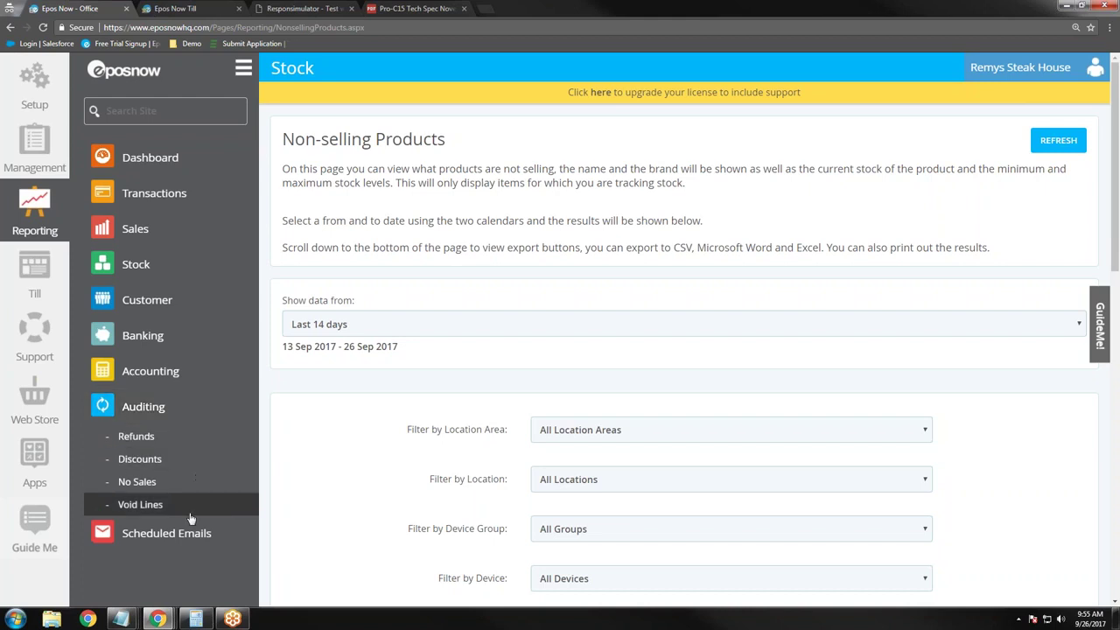
left_click(169, 416)
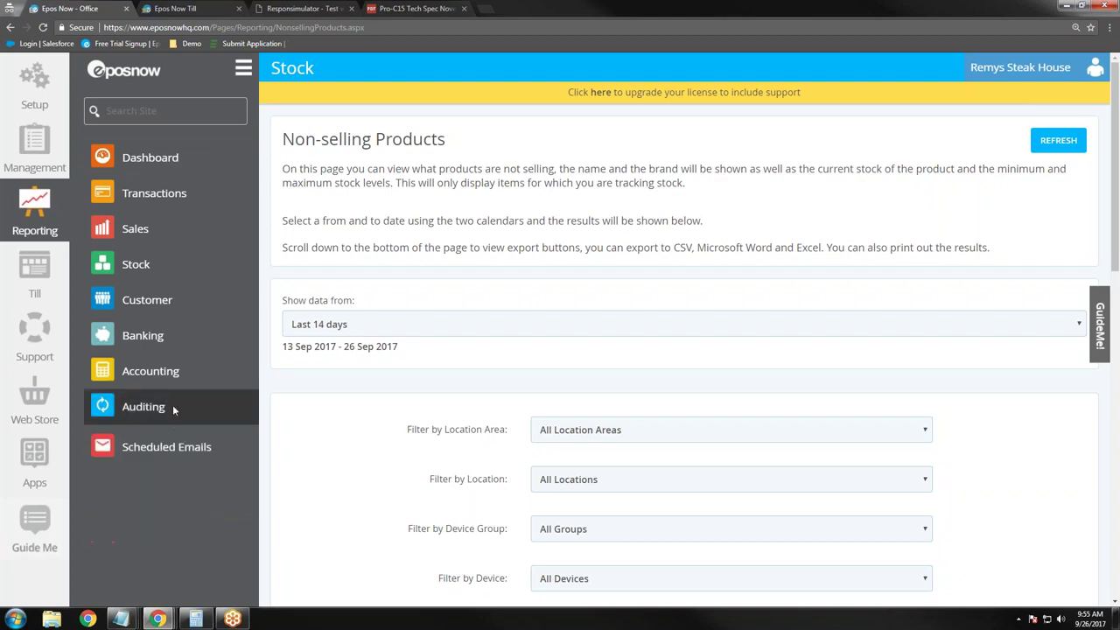
left_click(186, 383)
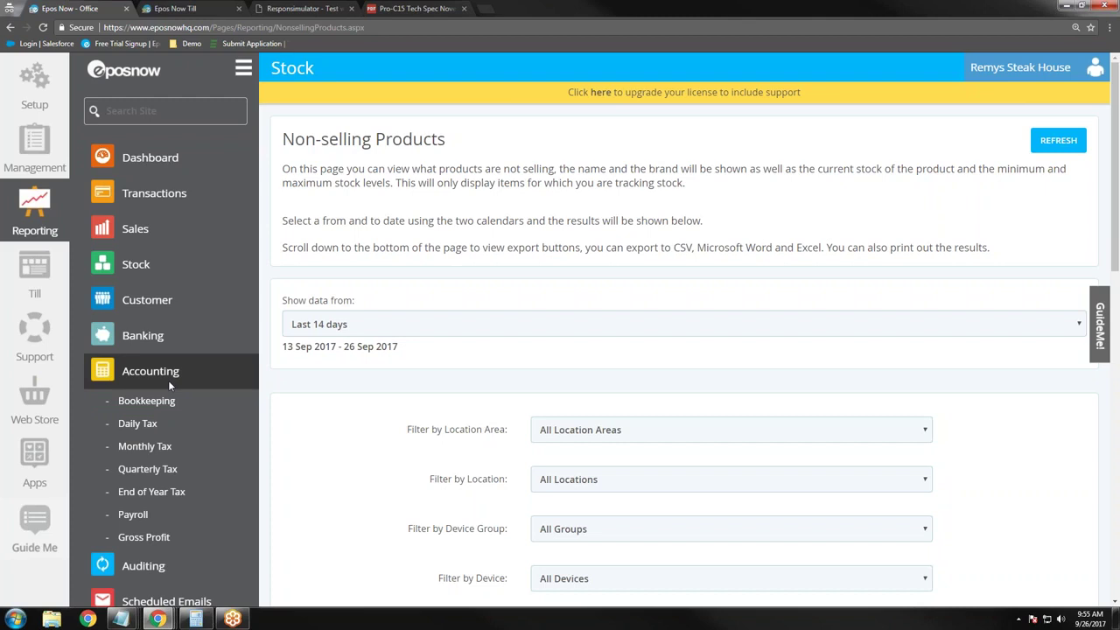
Step: Expand the Banking, Customer, Stock and Sales report lists in turn
left_click(199, 334)
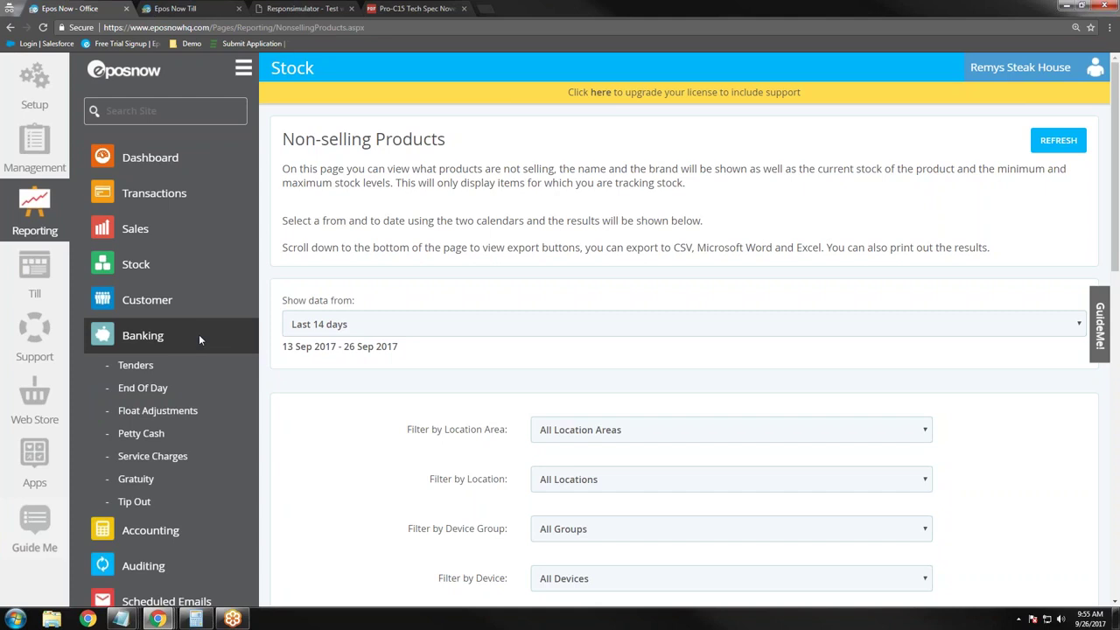
left_click(189, 300)
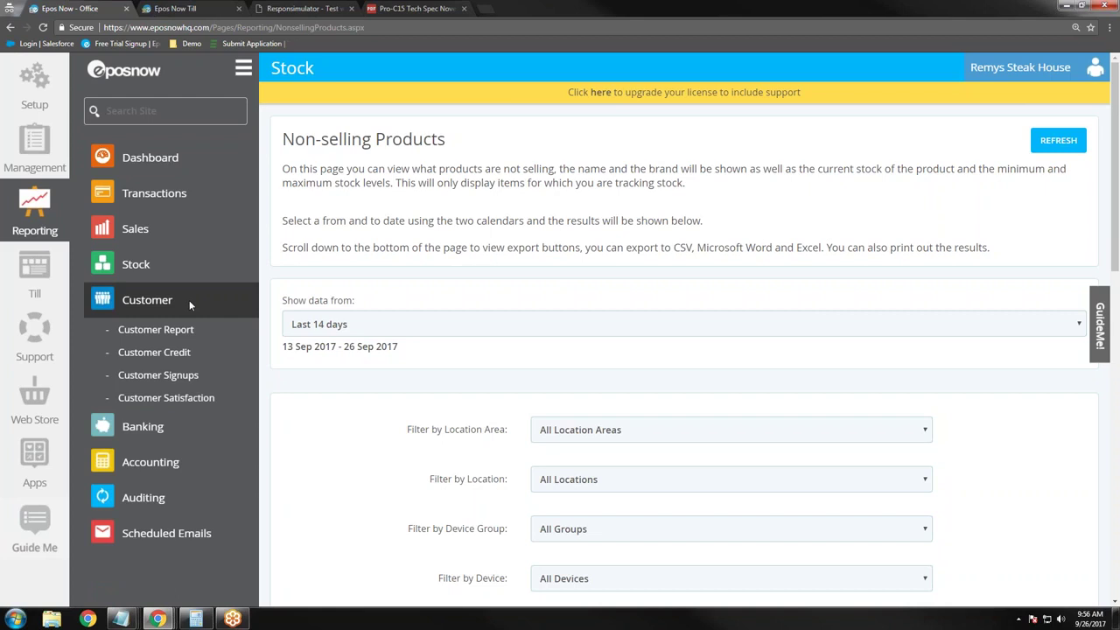
left_click(186, 269)
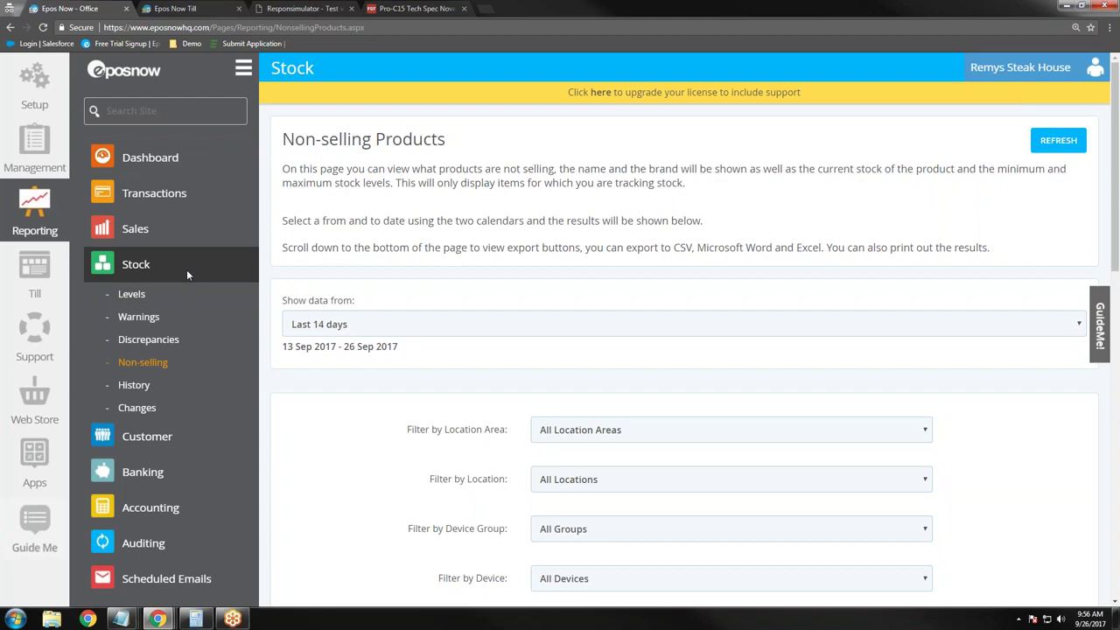
left_click(174, 225)
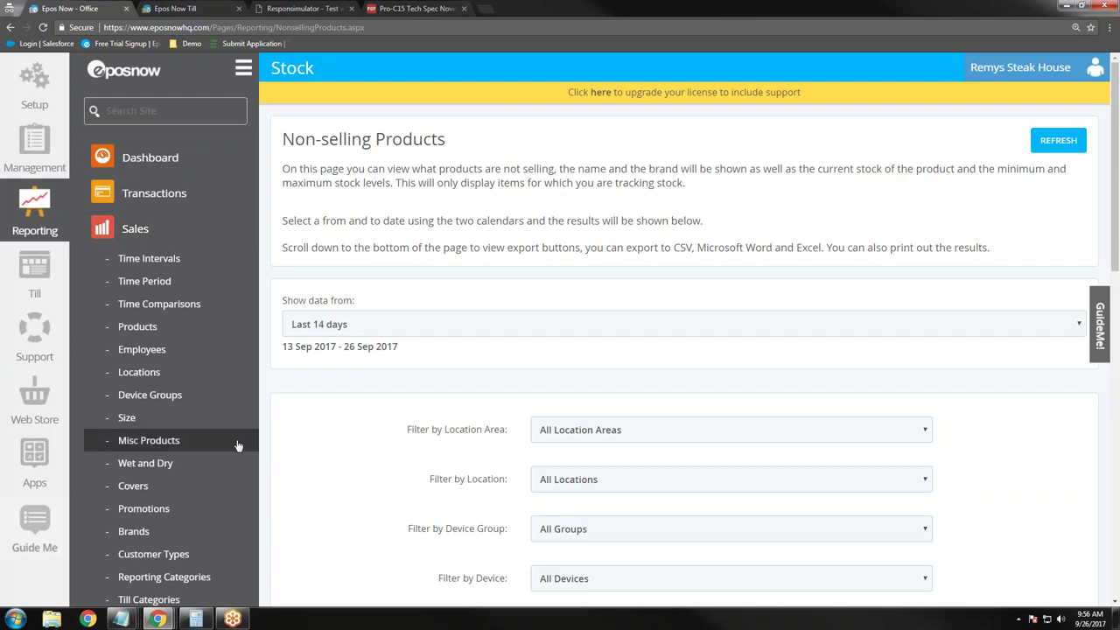
scroll(237, 444, "down", 2)
scroll(238, 445, "up", 1)
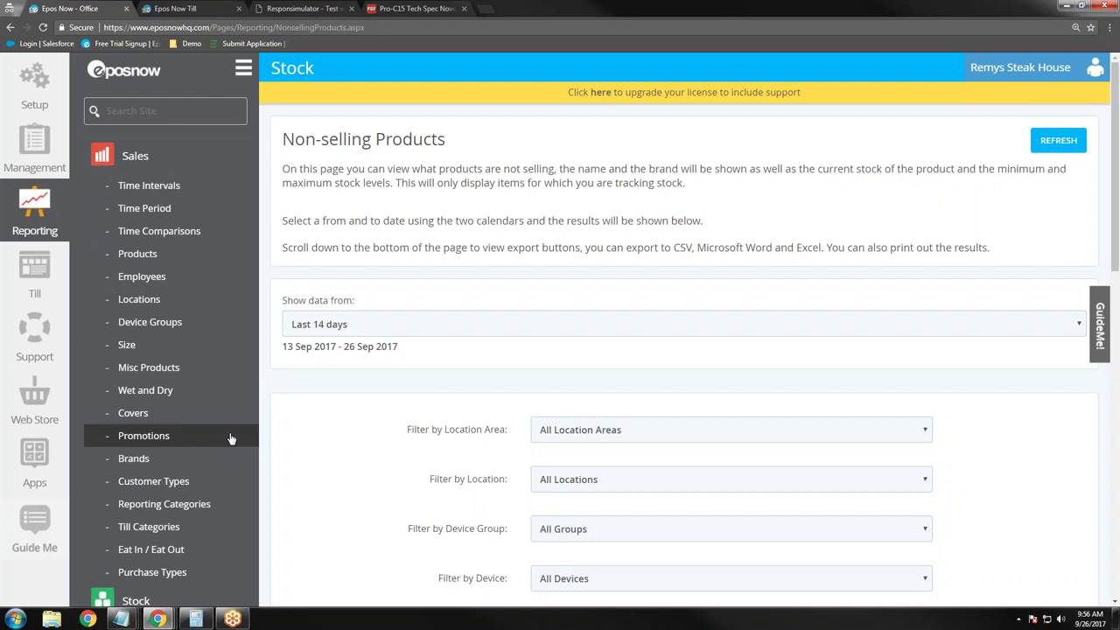
Step: Open the Turnover By Reporting Category report in a widened view for the last 30 days
left_click(233, 513)
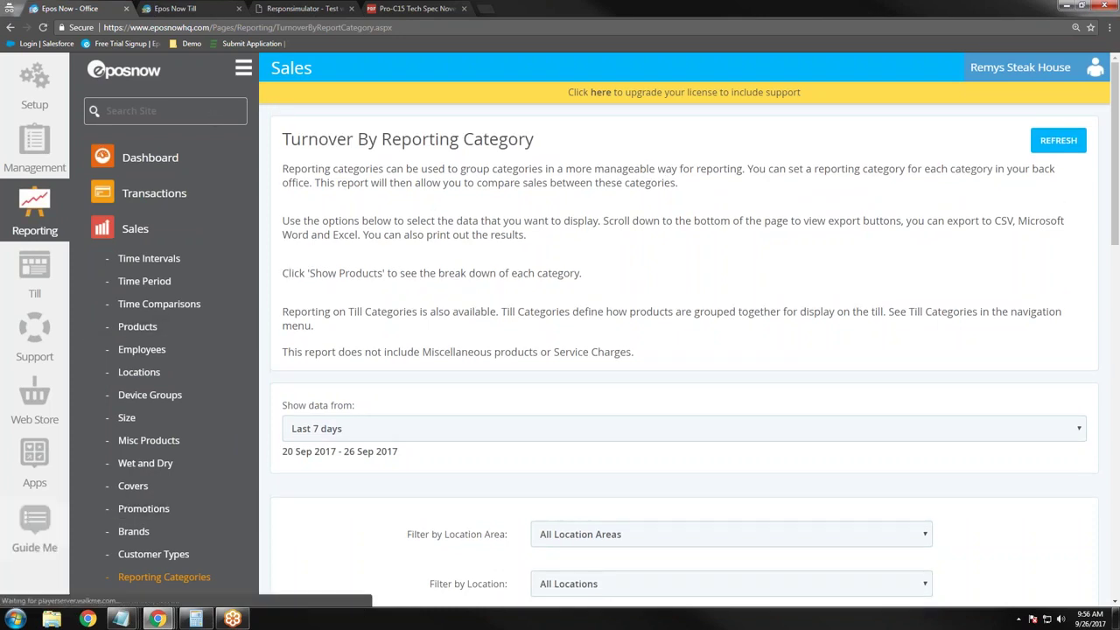
left_click(244, 69)
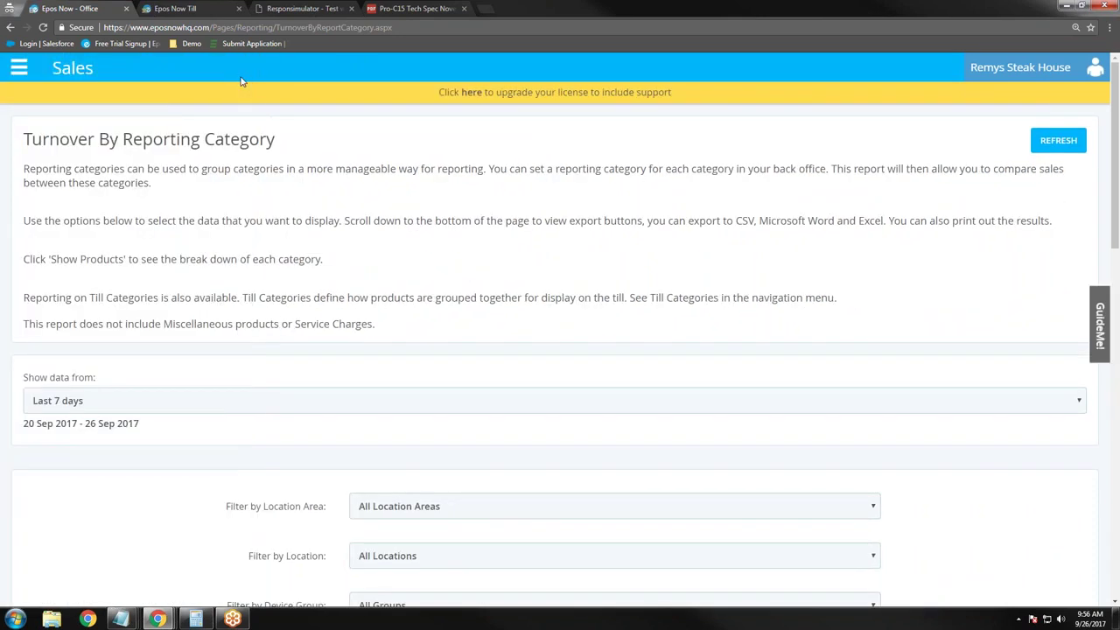
left_click(276, 405)
left_click(180, 542)
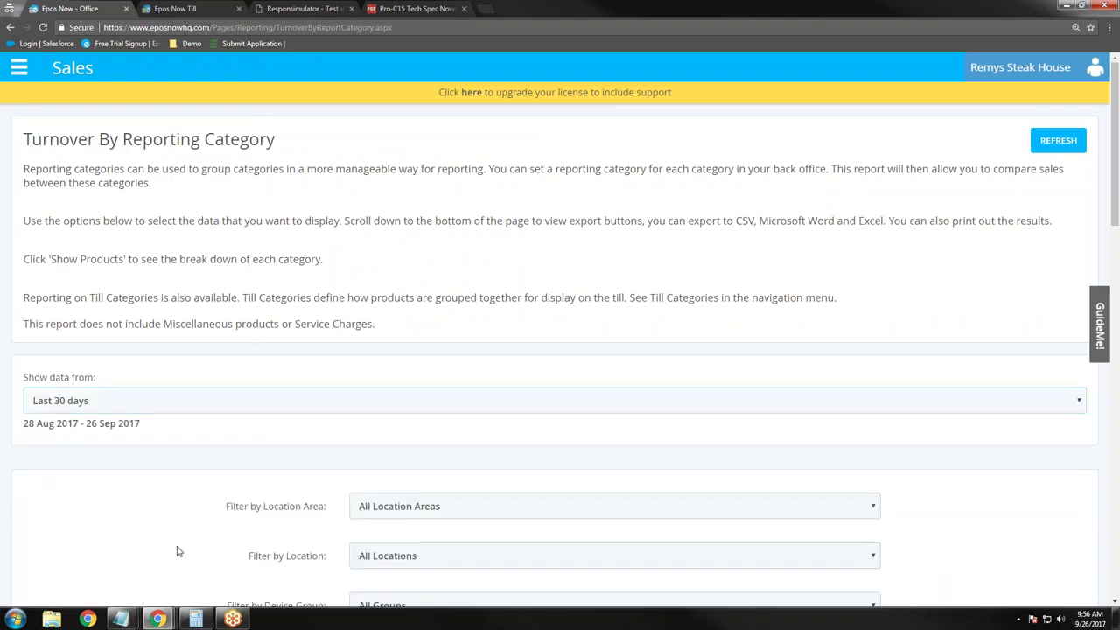
scroll(182, 535, "down", 3)
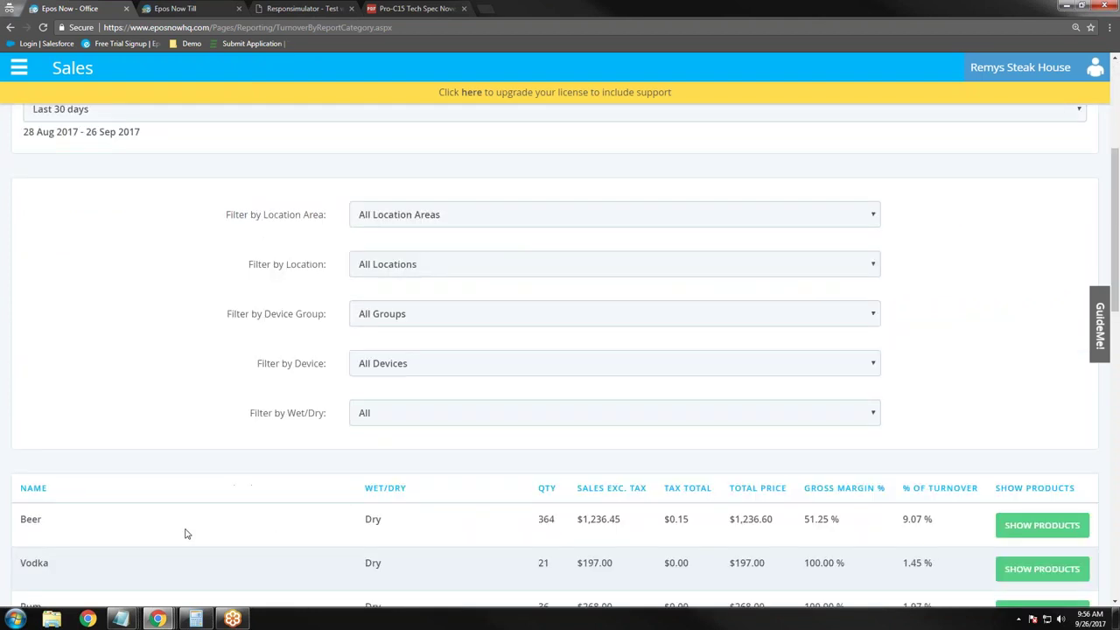
scroll(185, 533, "down", 3)
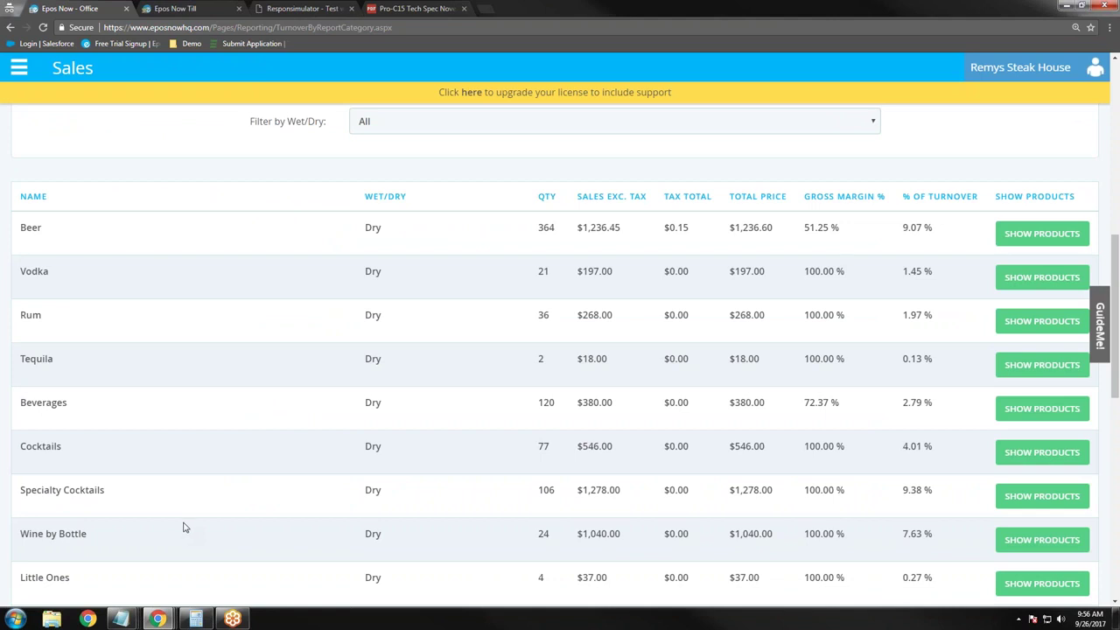
scroll(184, 527, "down", 2)
scroll(181, 541, "up", 3)
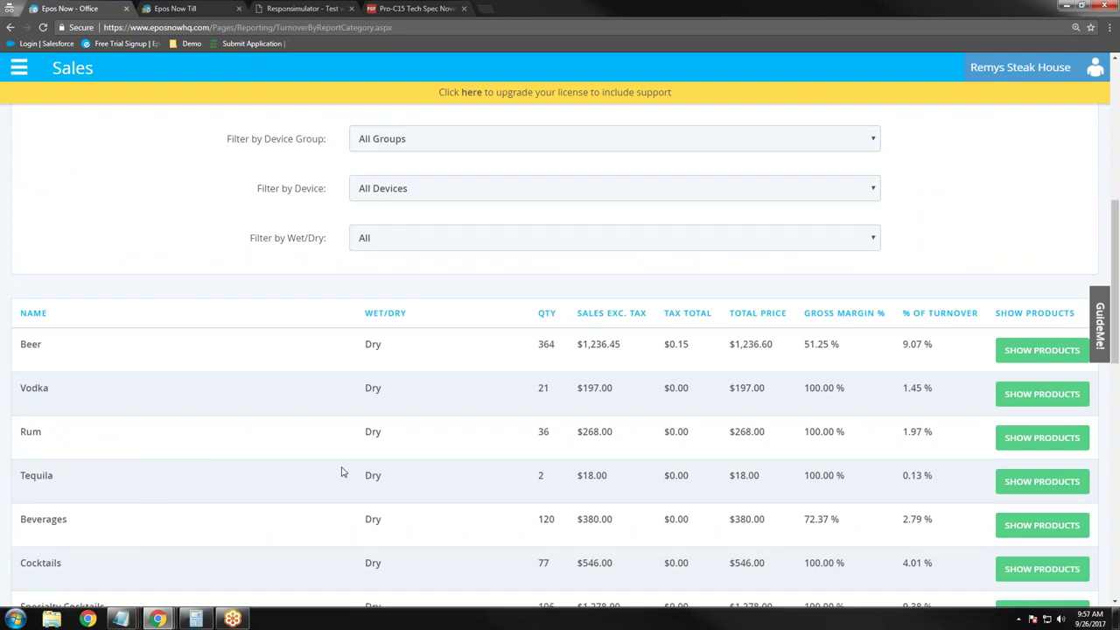
Step: Sort categories and products by quantity sold, highest first, highlighting Beer's 9.07% turnover share
left_click(546, 313)
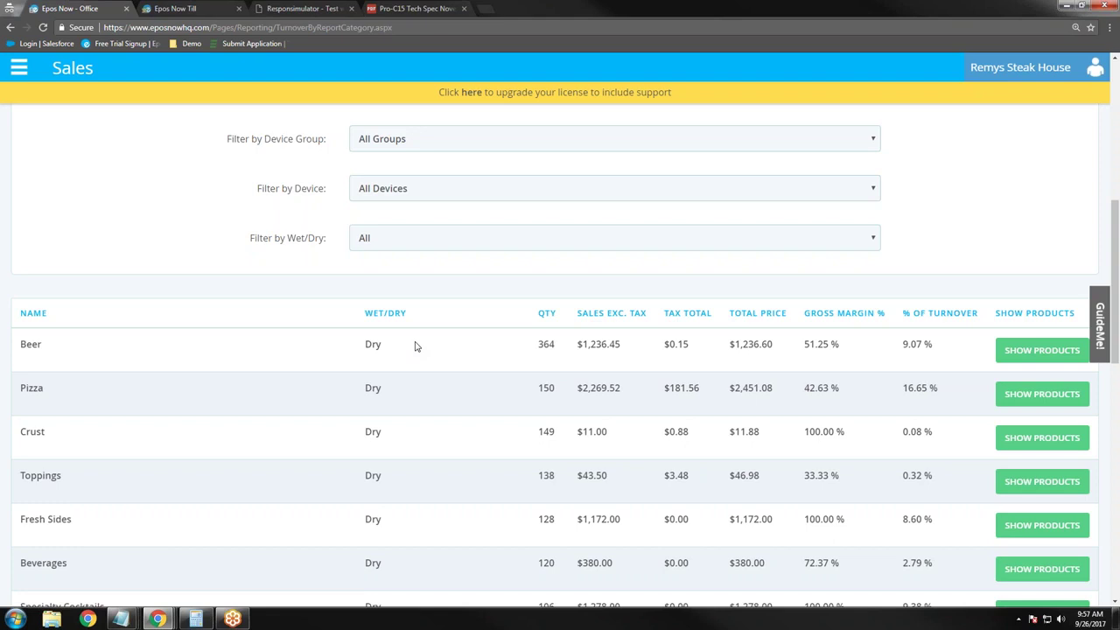
left_click_drag(900, 354, 951, 367)
left_click(1059, 364)
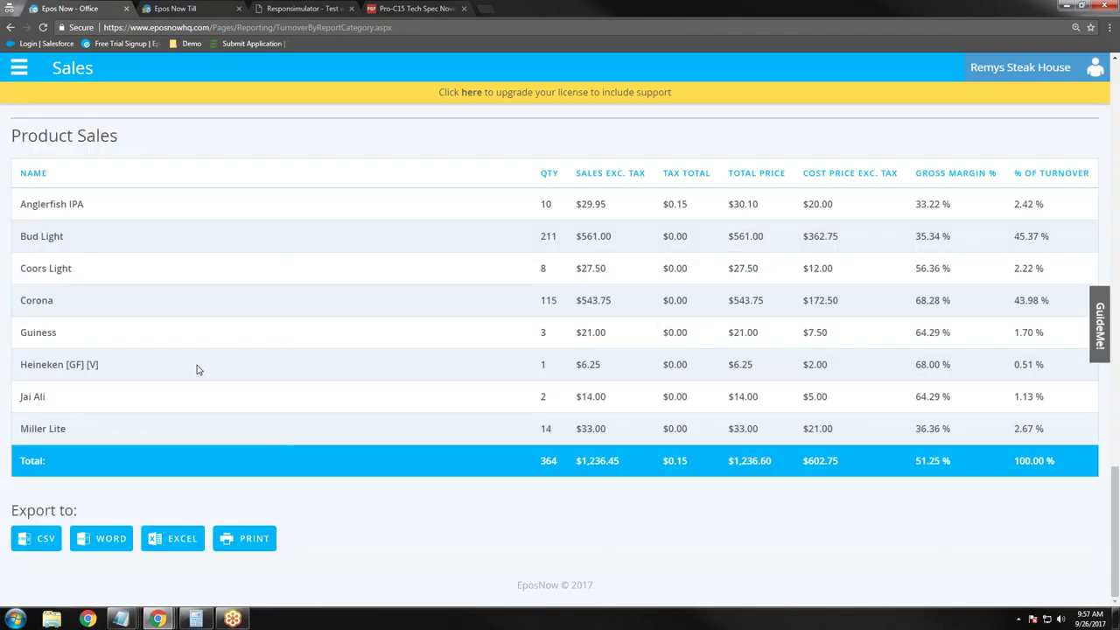
left_click(549, 175)
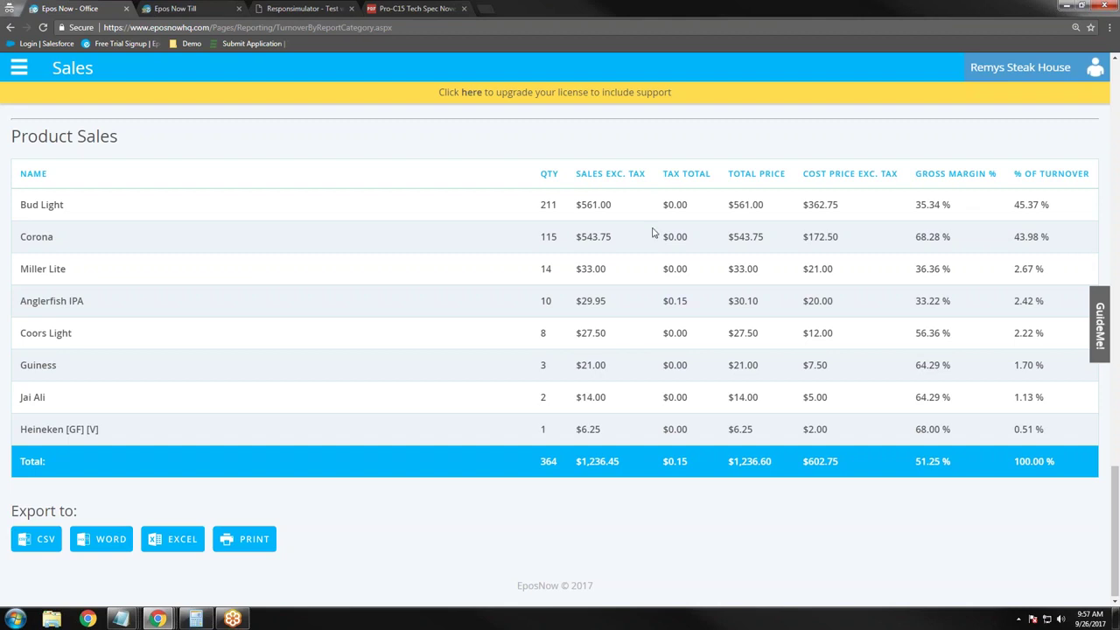
Step: Scroll back to the top of the category turnover table and open the navigation panel
scroll(193, 228, "up", 7)
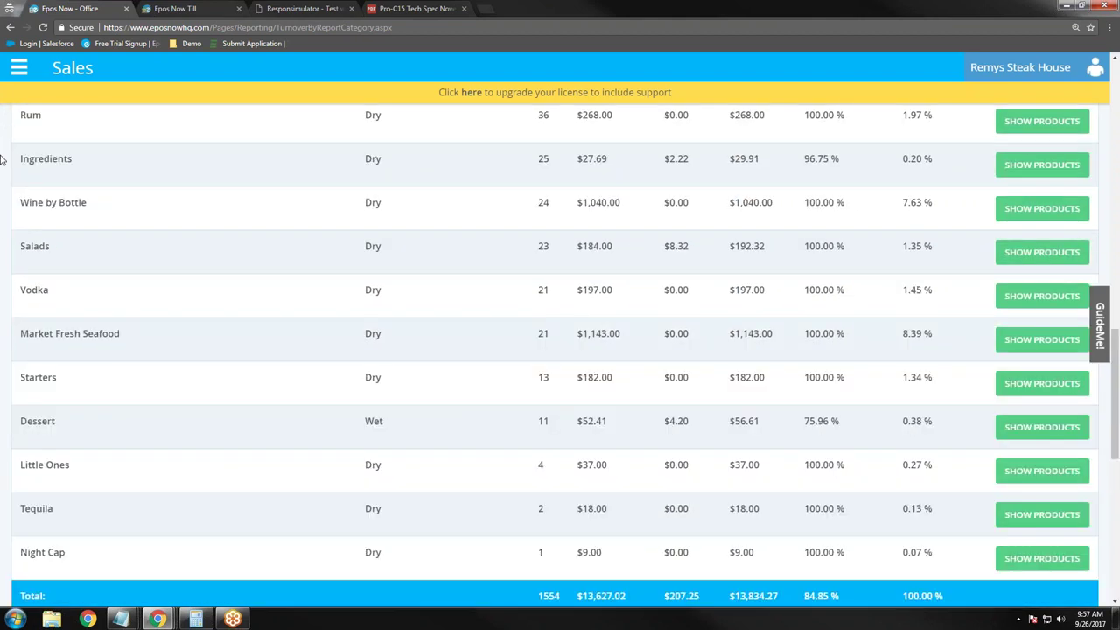
scroll(187, 275, "up", 2)
scroll(187, 275, "up", 3)
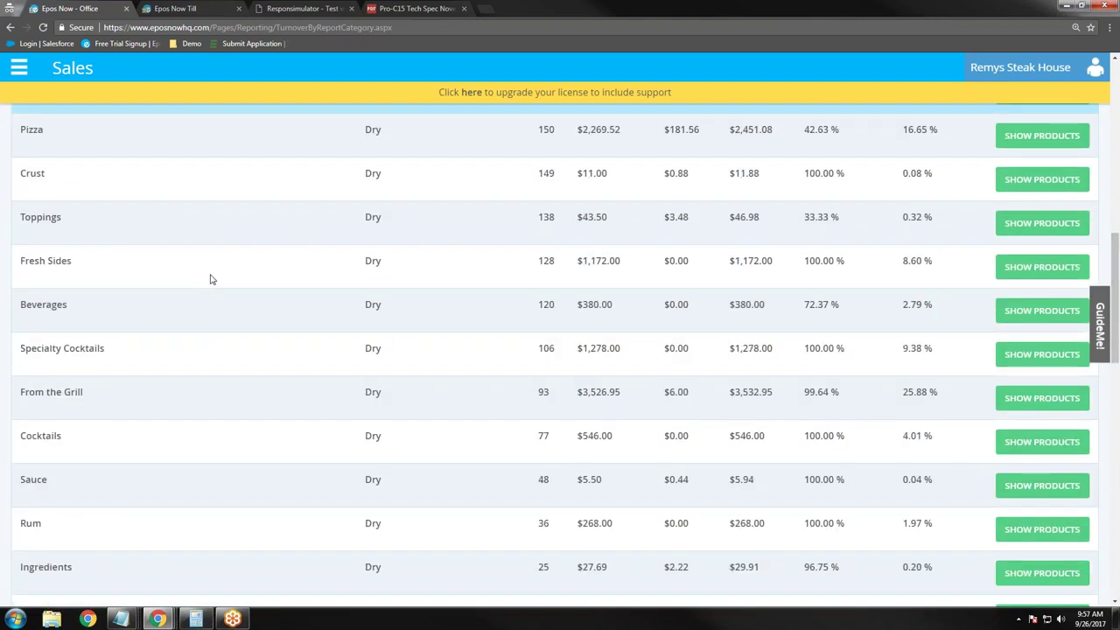
scroll(227, 271, "up", 1)
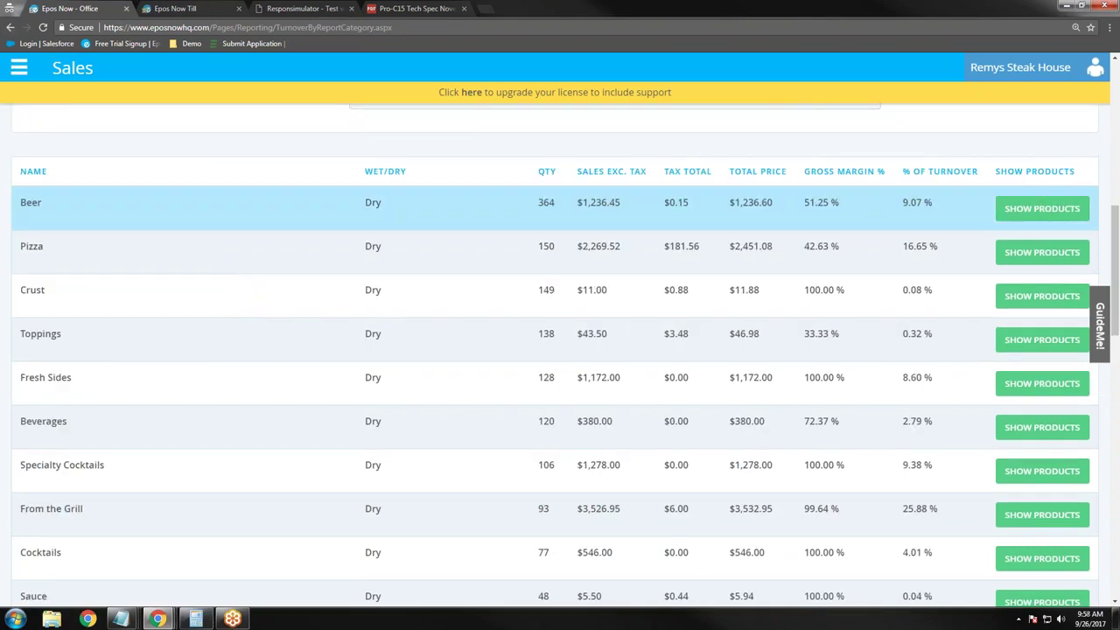
left_click(17, 70)
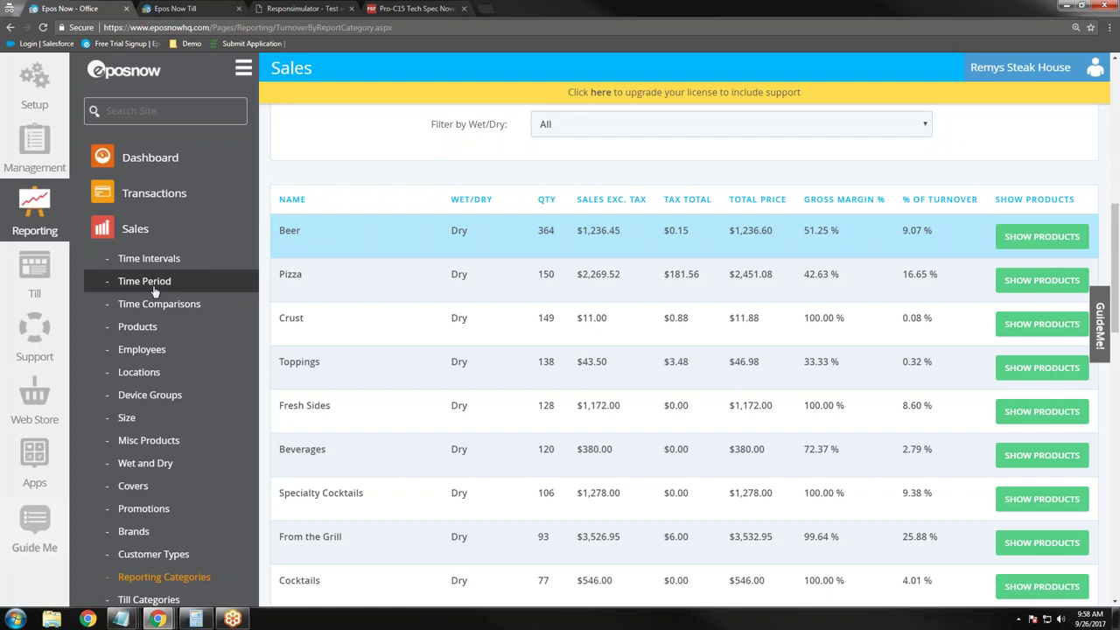
Step: Open the Sales Time Period report in a widened view, showing data from the last 30 days
left_click(153, 289)
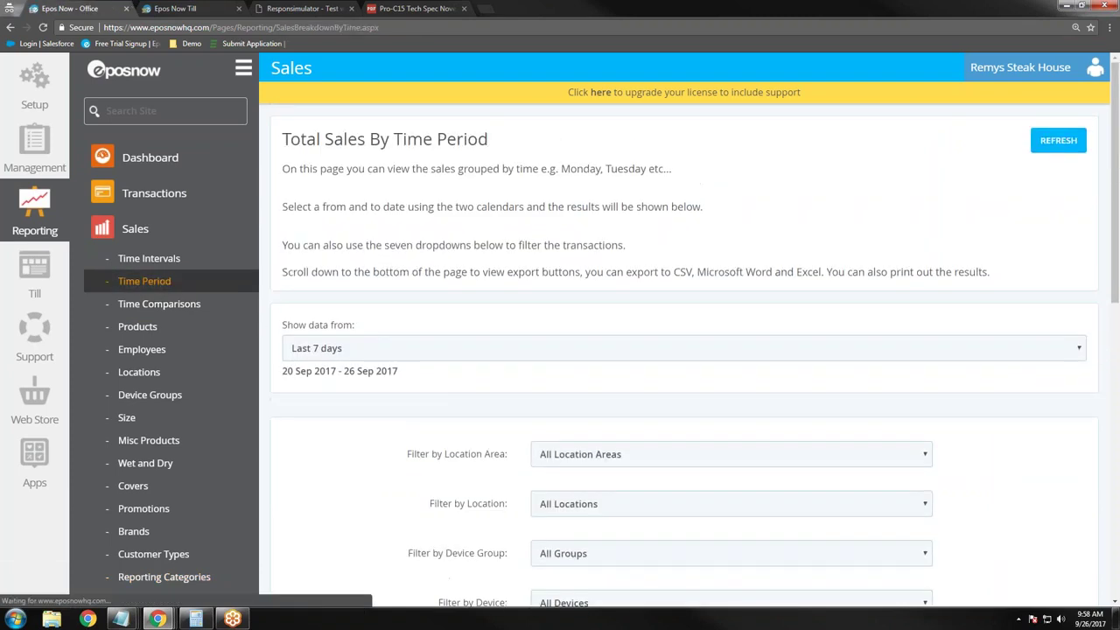
left_click(244, 68)
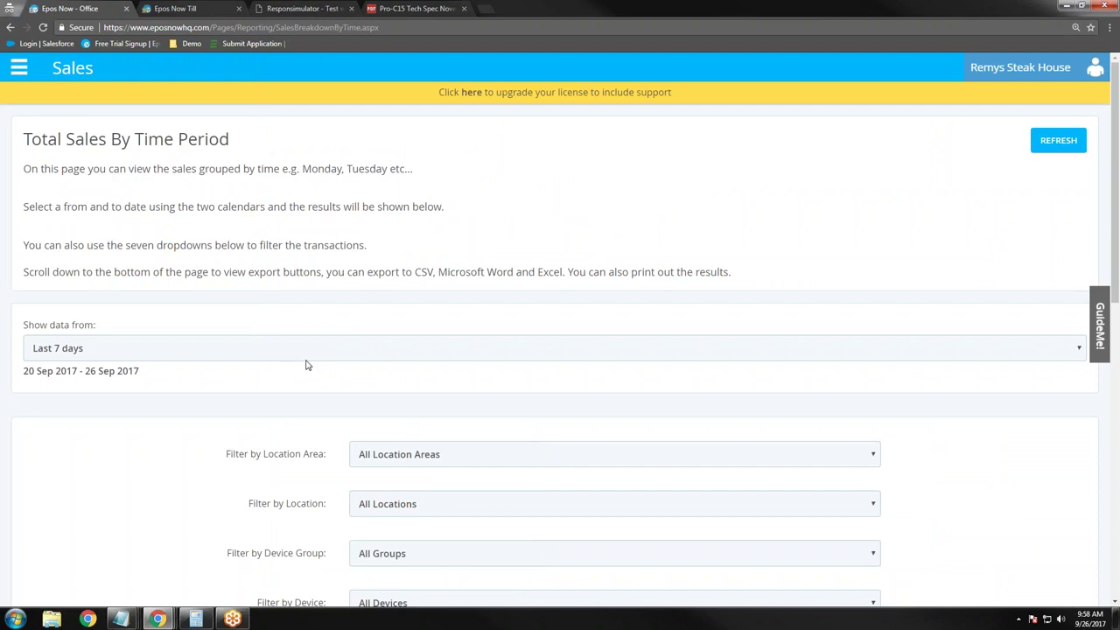
left_click(319, 354)
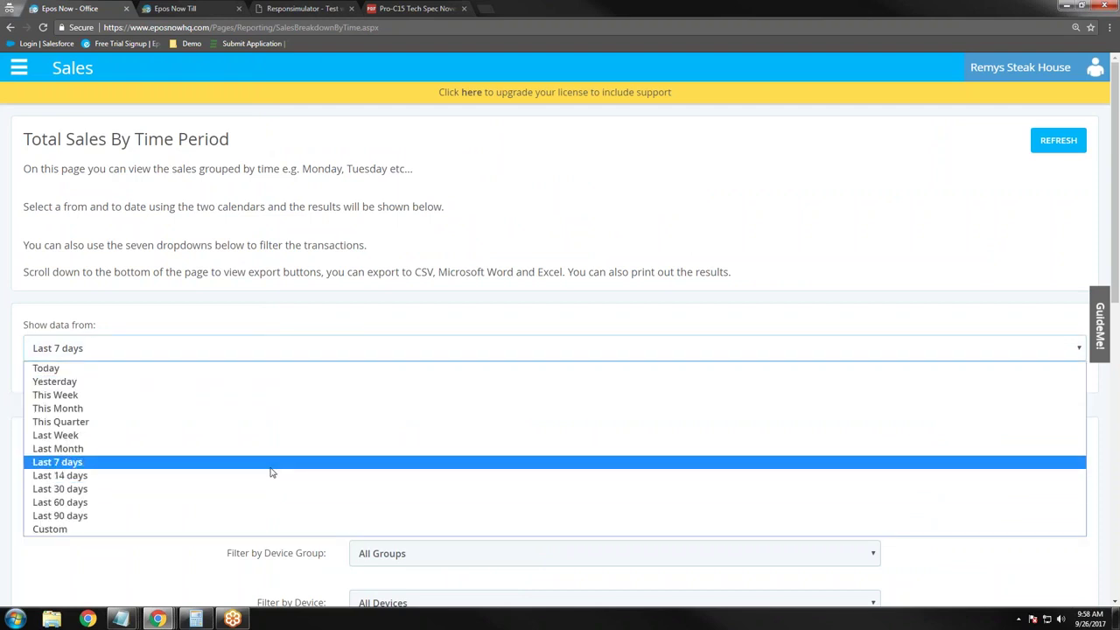
left_click(281, 488)
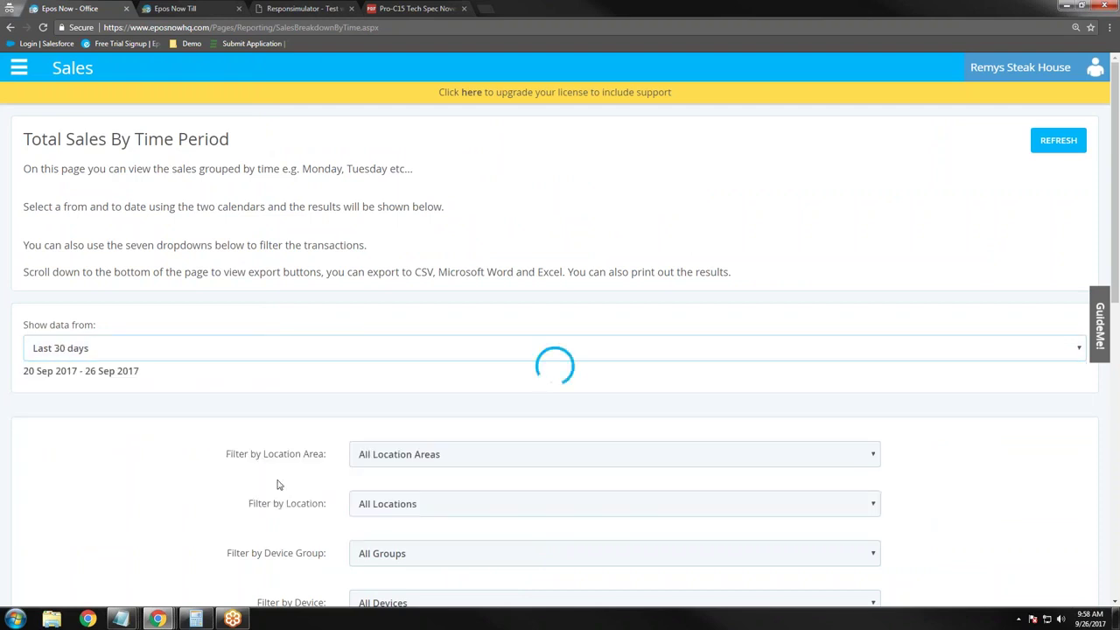
scroll(277, 484, "down", 2)
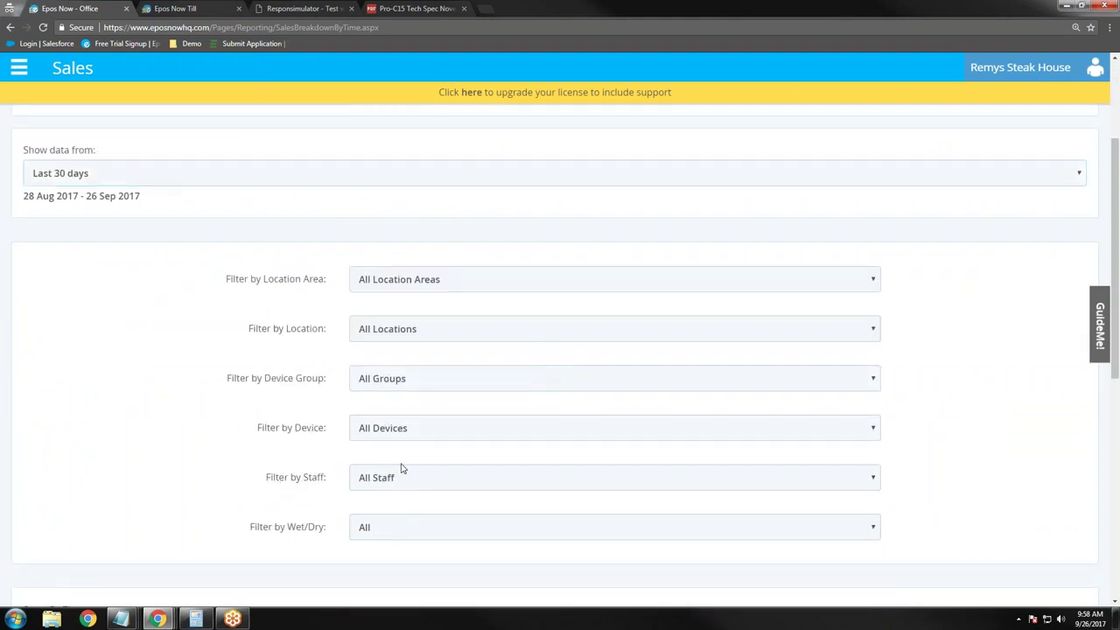
Step: Leave the Staff, Location and Wet/Dry filters at All, and zoom out to fit the table
left_click(426, 489)
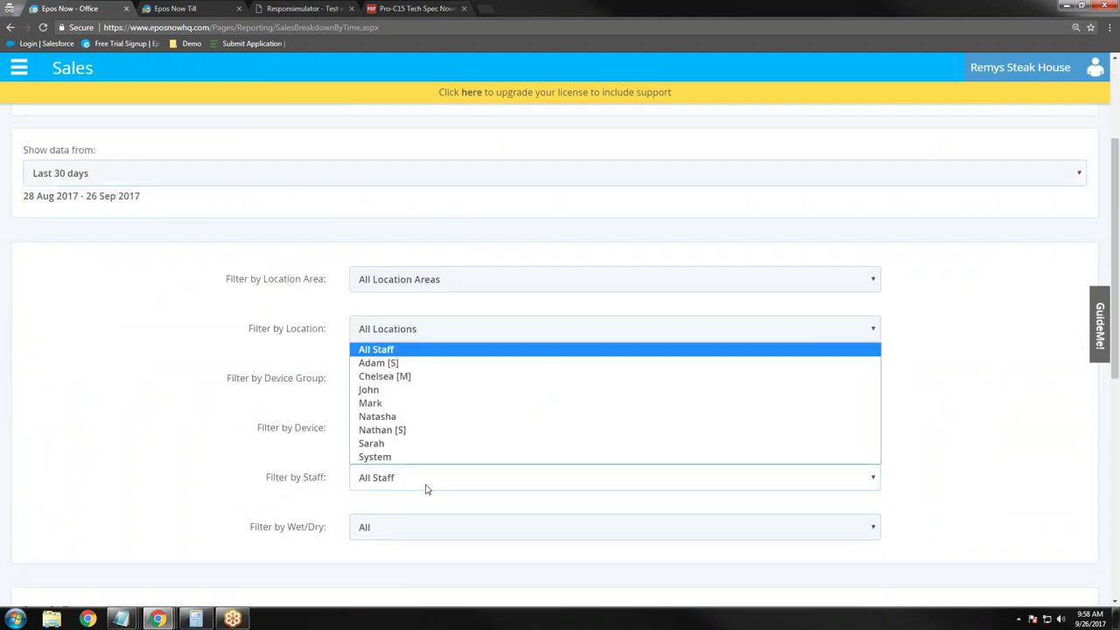
left_click(273, 477)
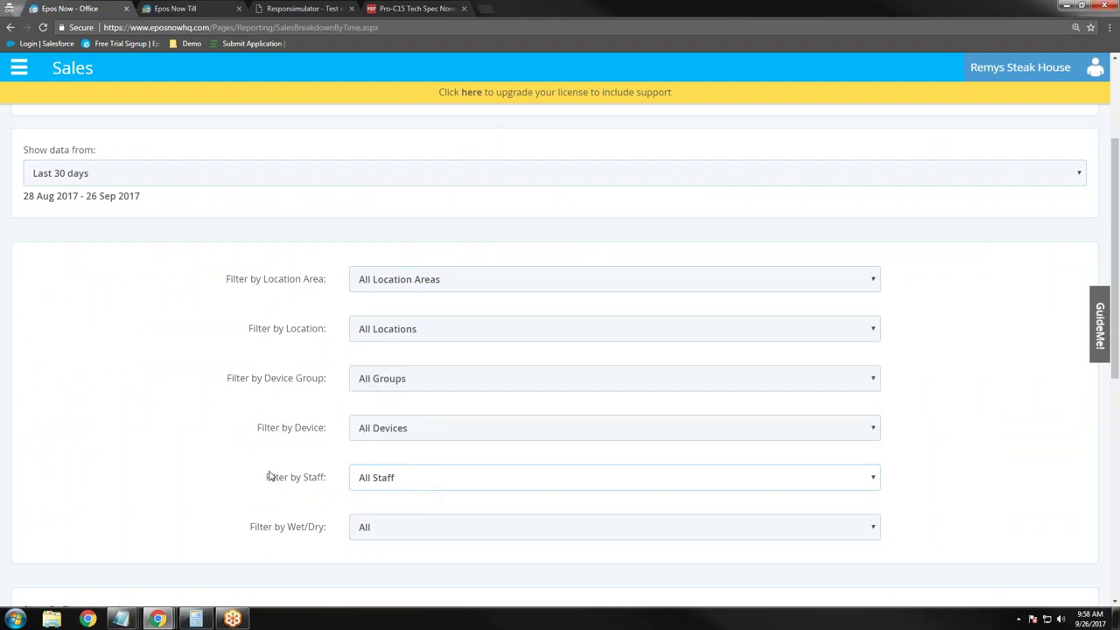
left_click(542, 326)
left_click(543, 326)
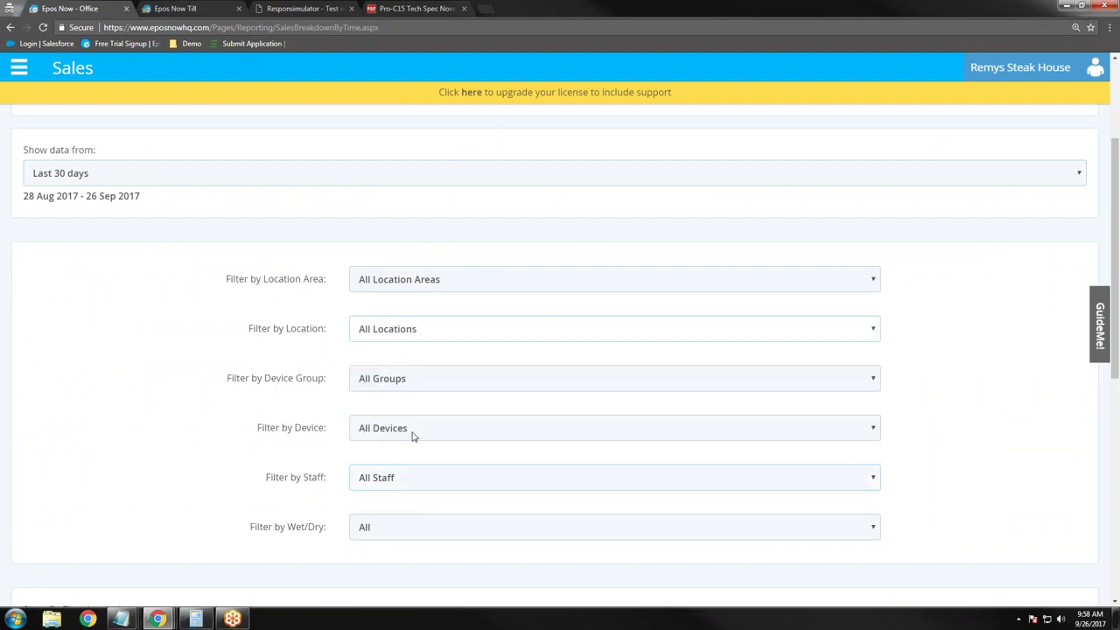
left_click(399, 530)
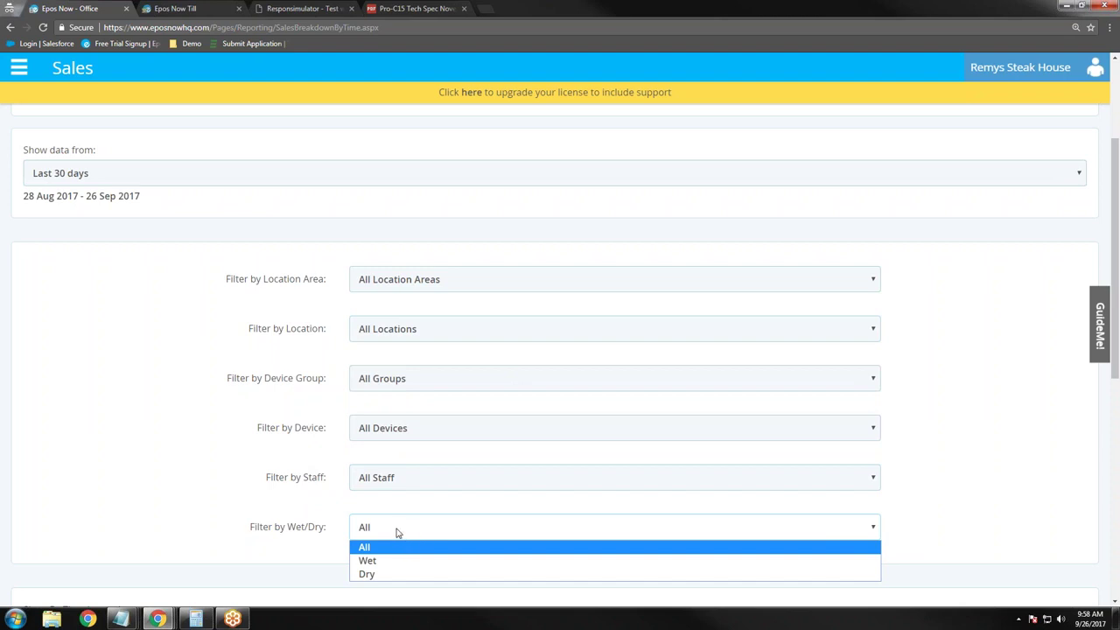
left_click(344, 535)
scroll(184, 501, "down", 5)
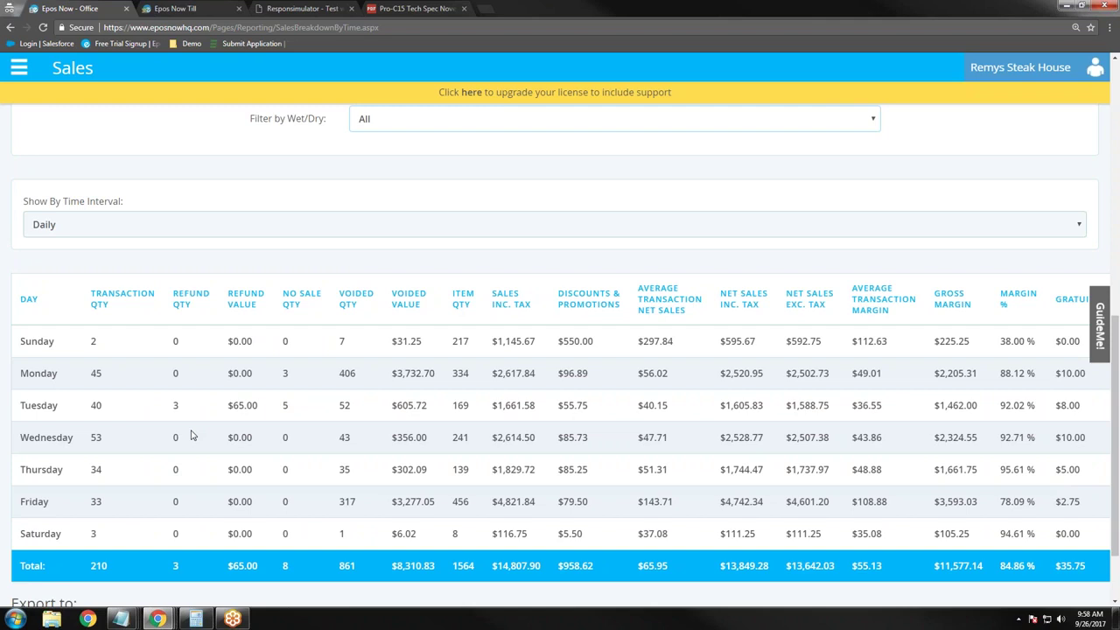
key("ctrl+minus")
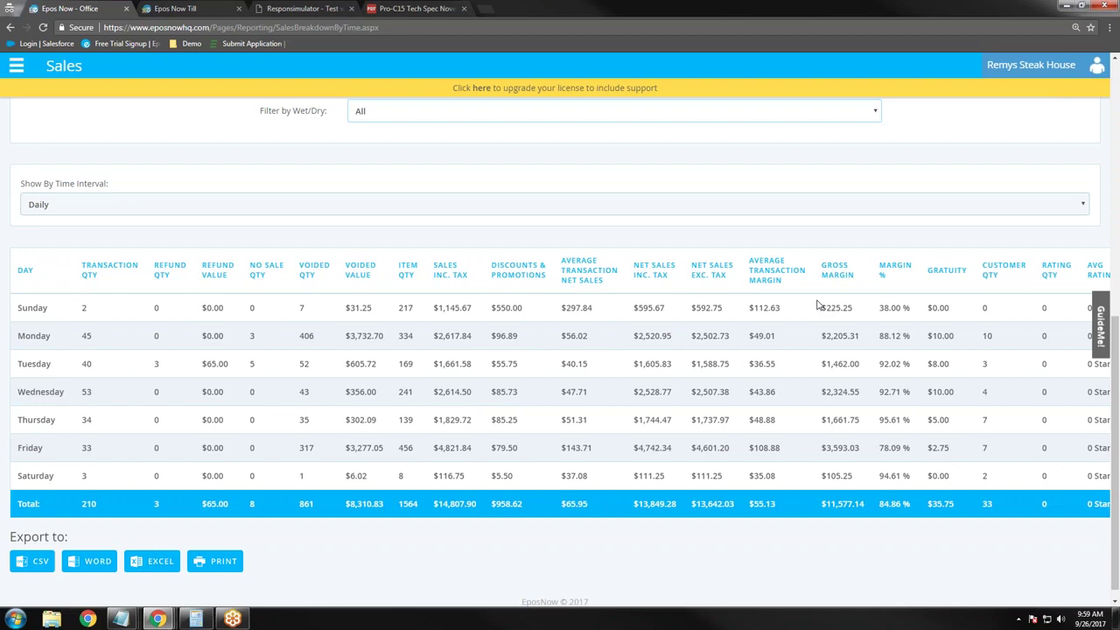
Step: Browse the Management products pages in the sidebar, expanding and collapsing Stock Control
left_click(15, 66)
left_click(134, 208)
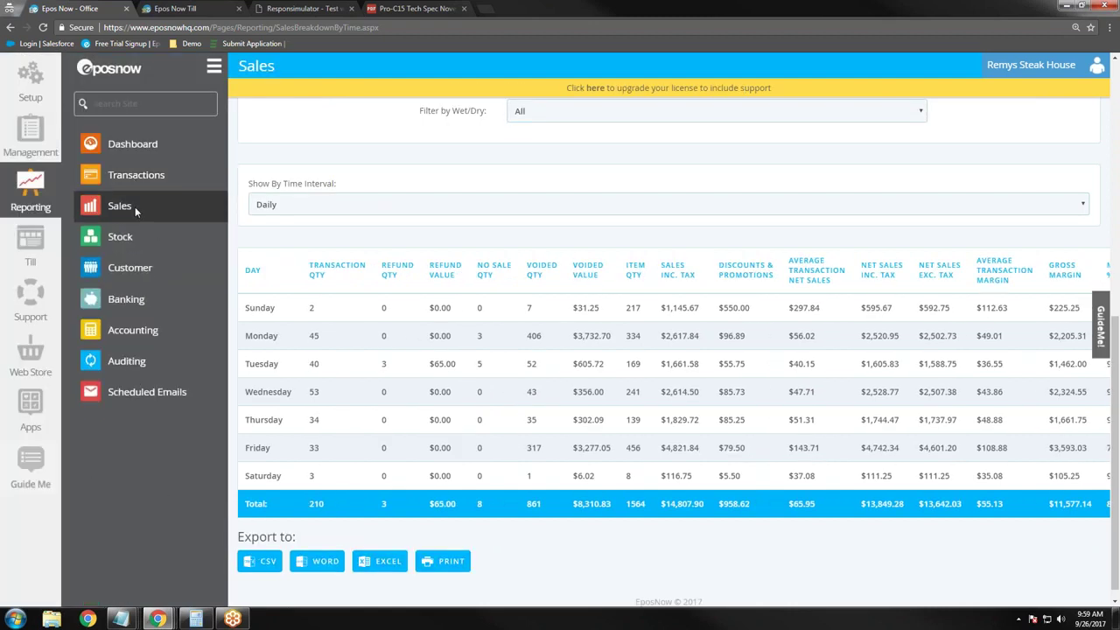
left_click(15, 150)
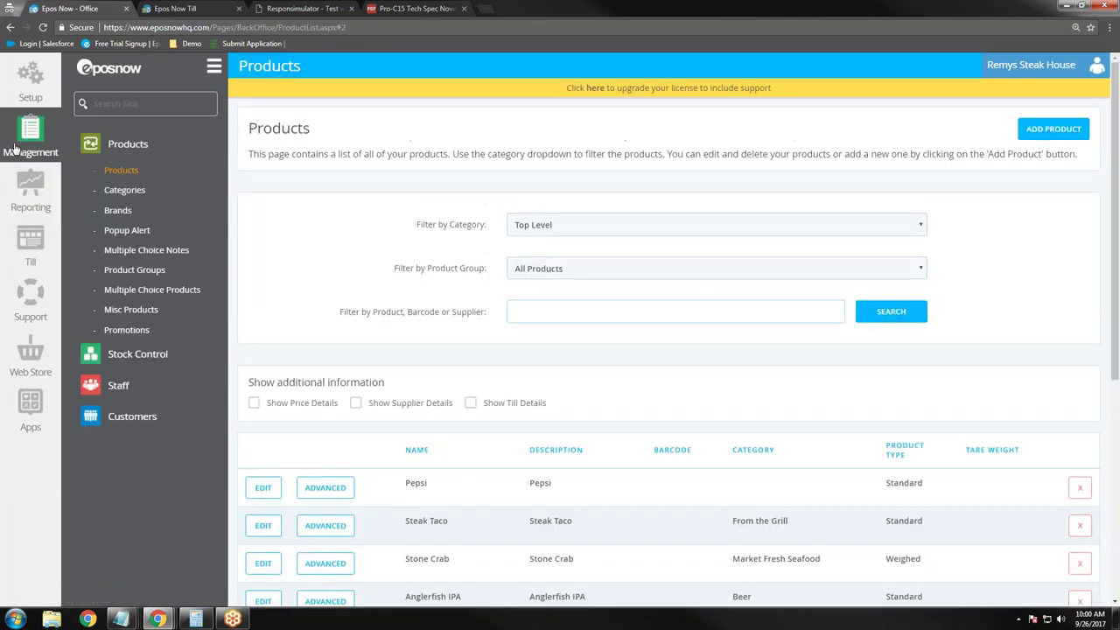
left_click(169, 352)
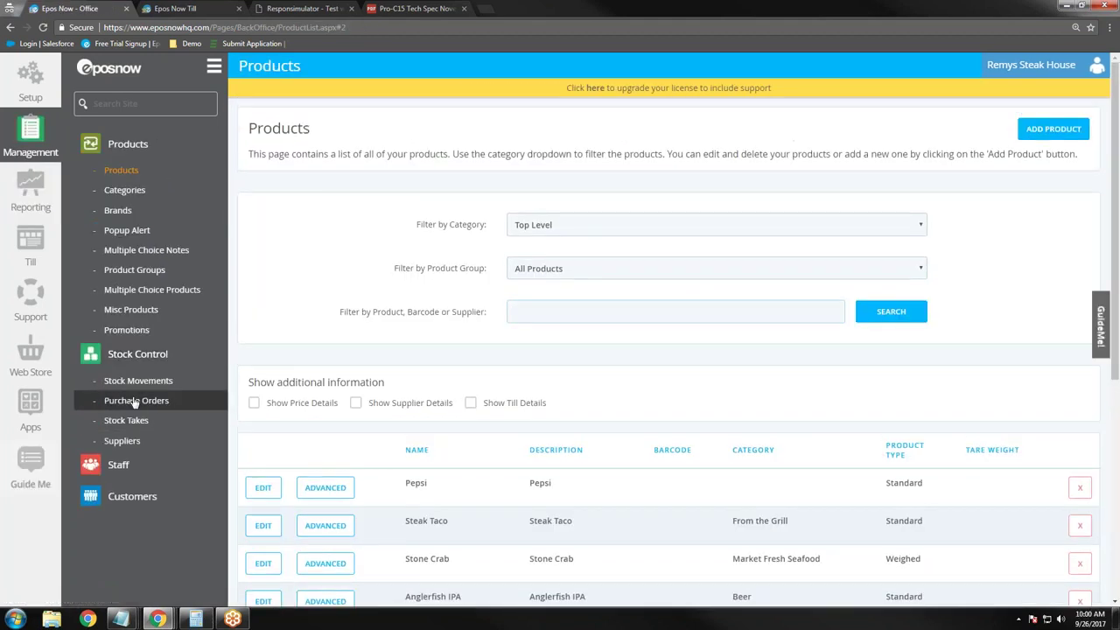
left_click(140, 352)
Step: View the Reporting Dashboard, then return to the Pro-C15 Tech Spec November 2016 PDF
left_click(135, 147)
left_click(54, 209)
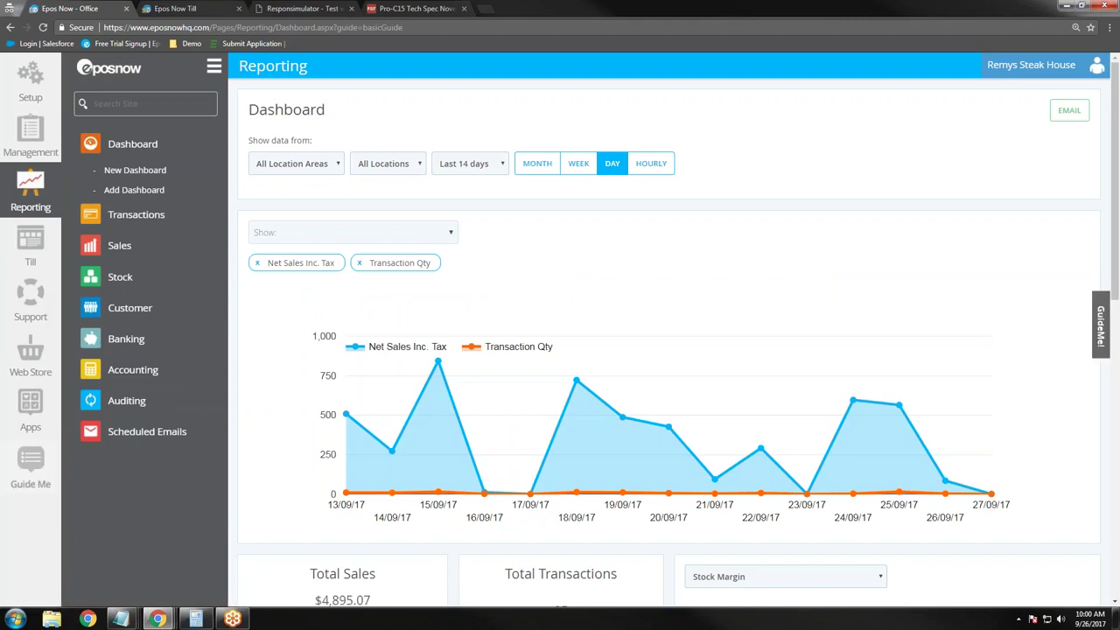
left_click(413, 8)
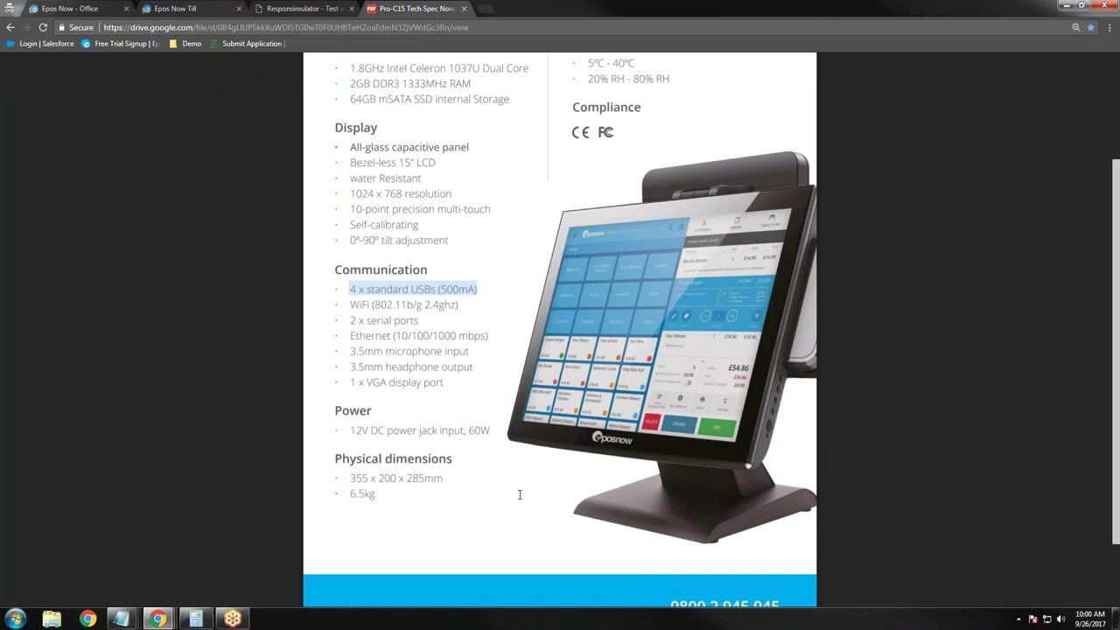
Step: In a new Notepad note, enter eposnow.com, then the support phone number with extension, and select that line
right_click(120, 619)
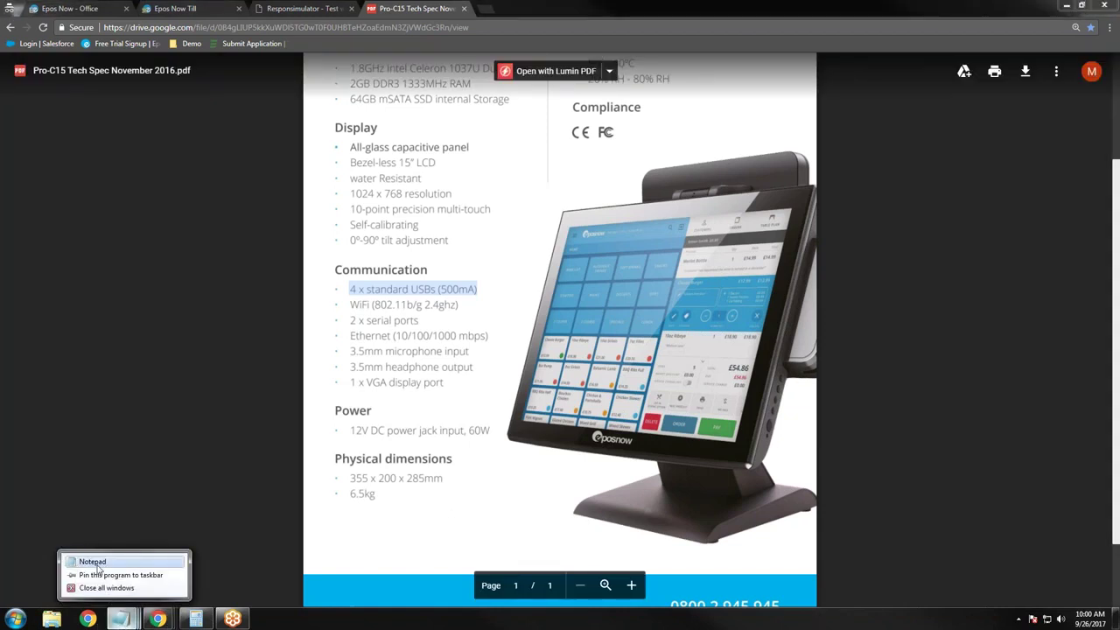
left_click(92, 561)
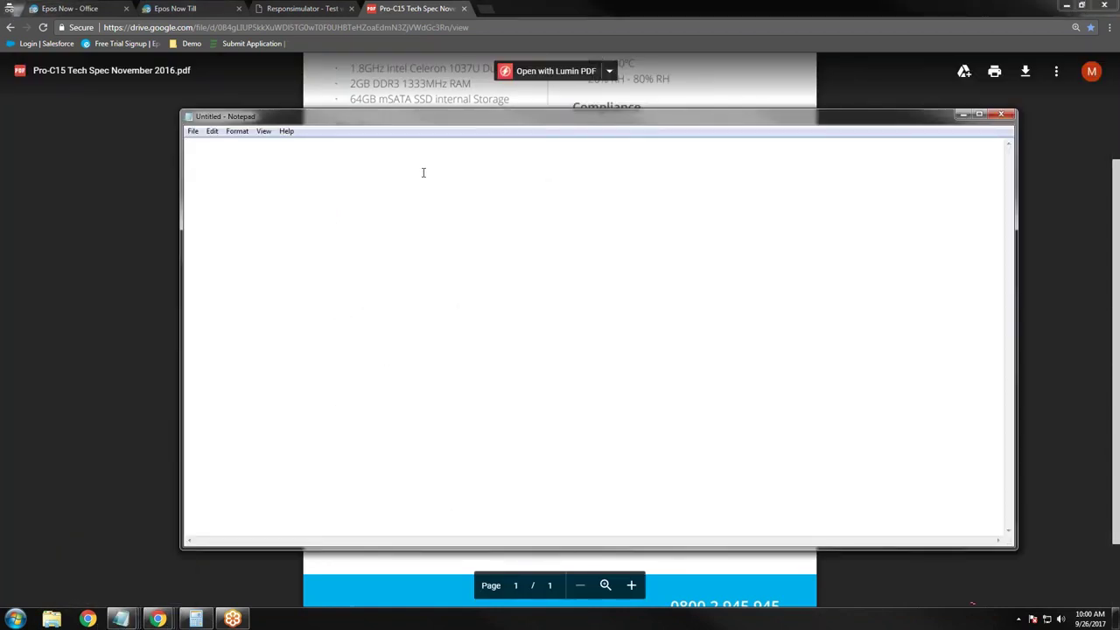
type("eposnow.com")
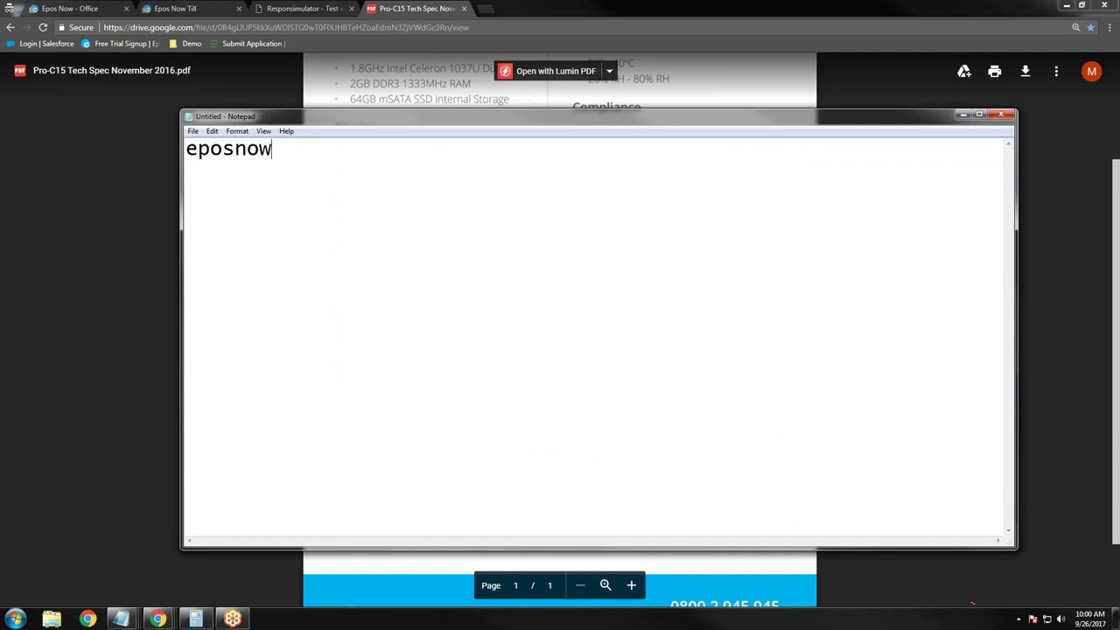
key("Return")
key("Return")
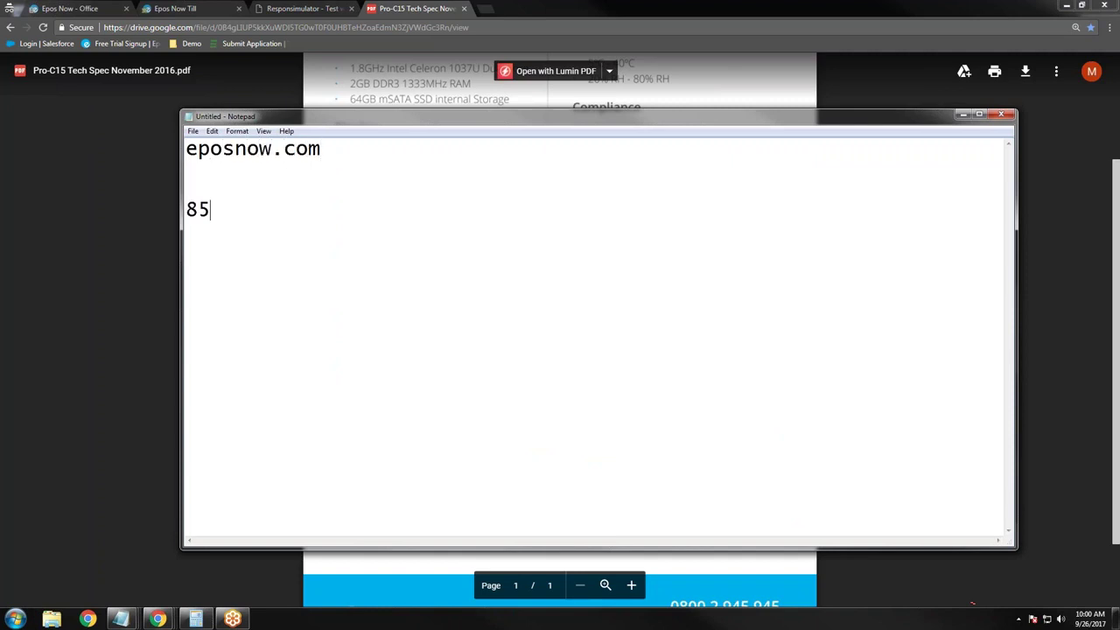
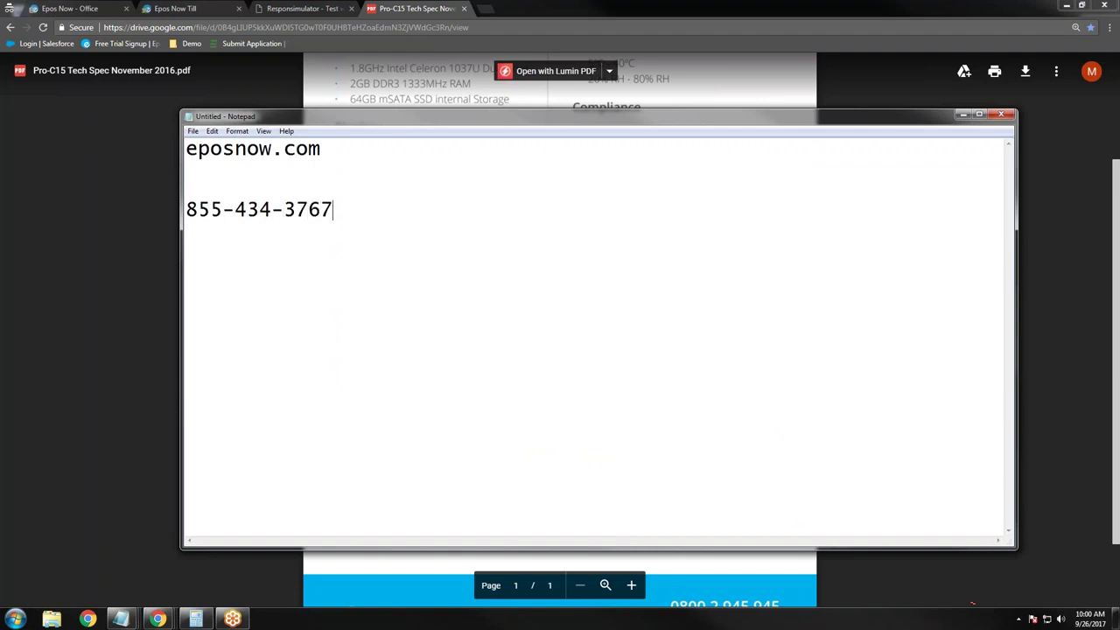
type("ext 1")
left_click_drag(408, 210, 185, 210)
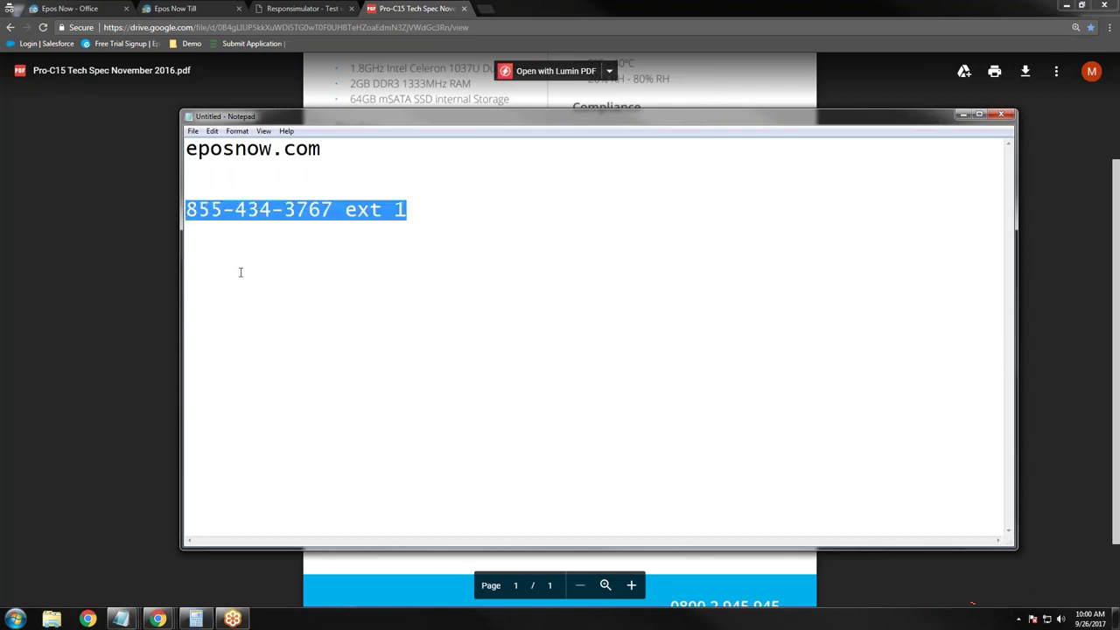